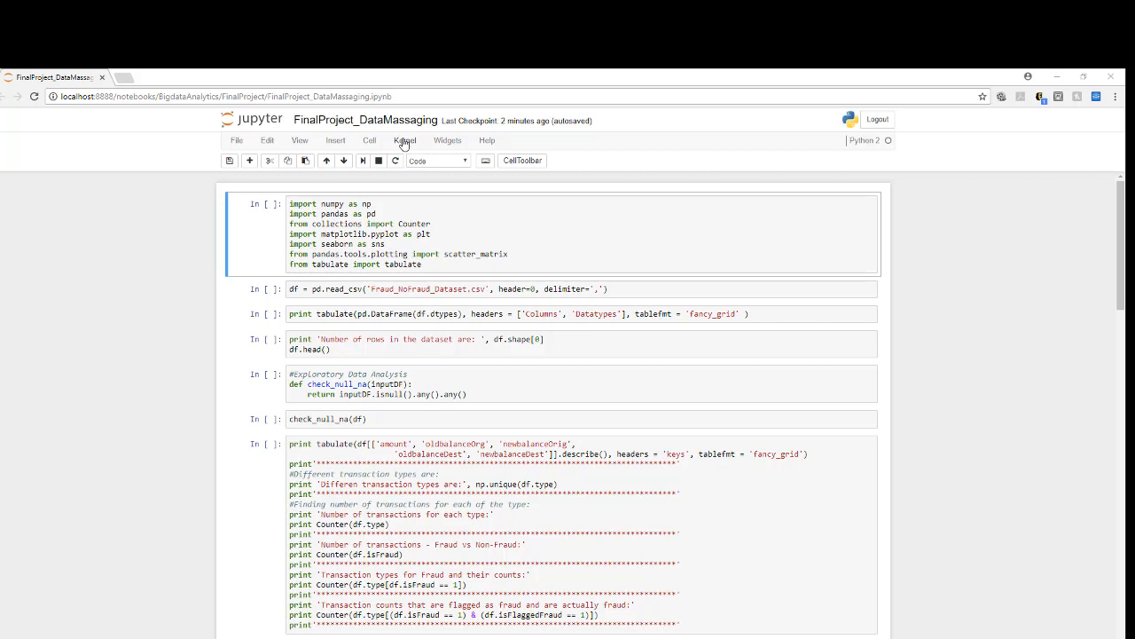
# Step: Run all cells of the FinalProject_DataMassaging notebook
pyautogui.click(403, 142)
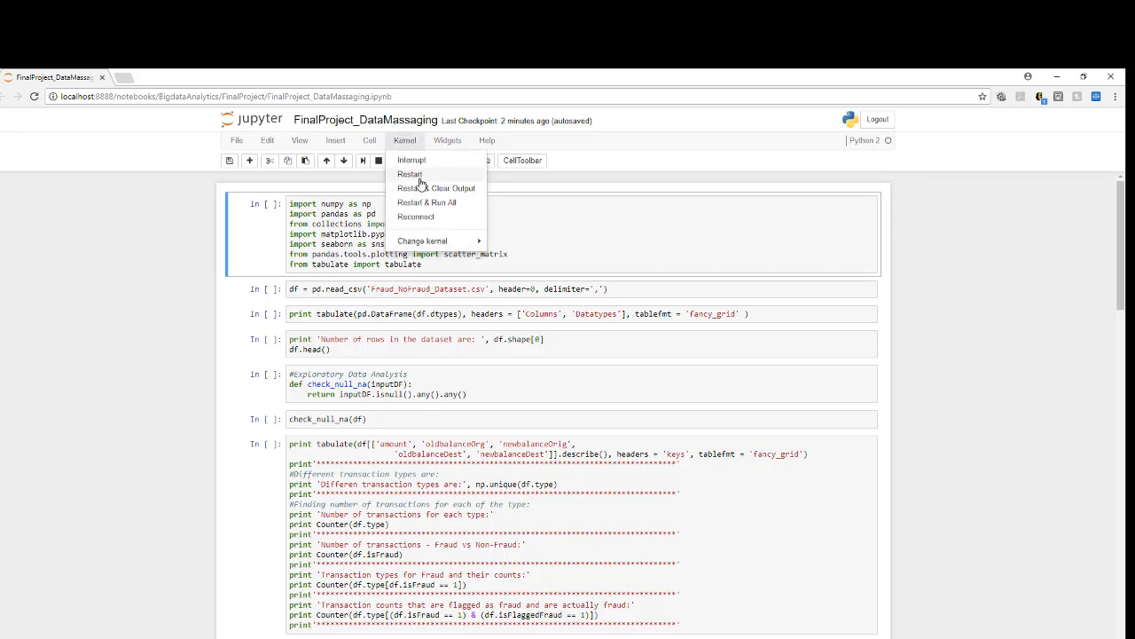
pyautogui.click(369, 142)
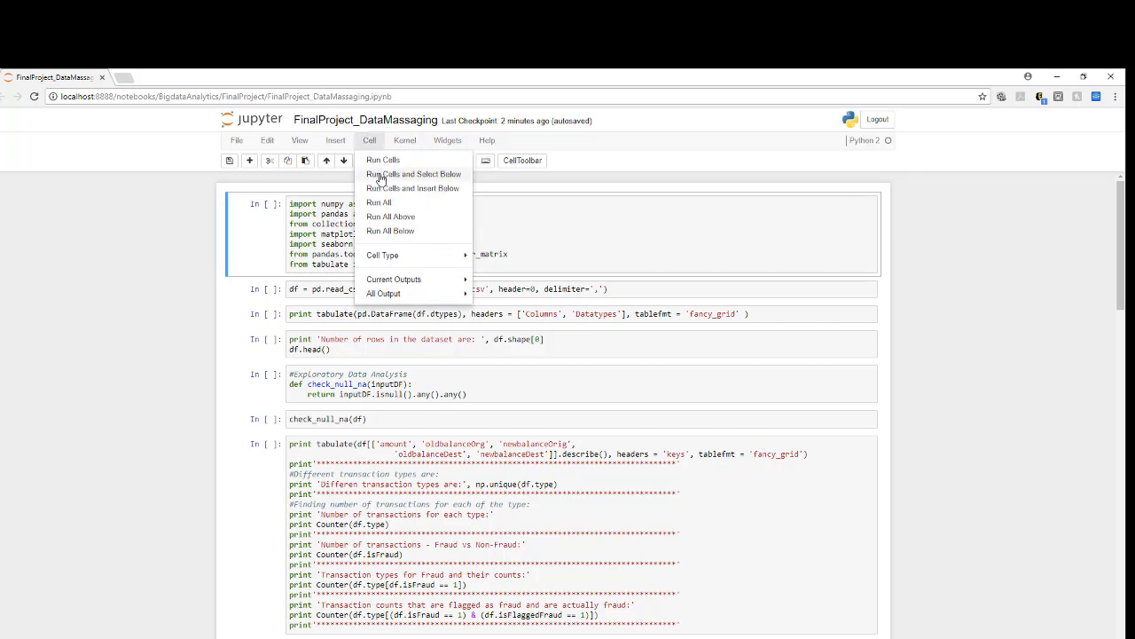
pyautogui.click(376, 203)
pyautogui.scroll(15, 652, 268)
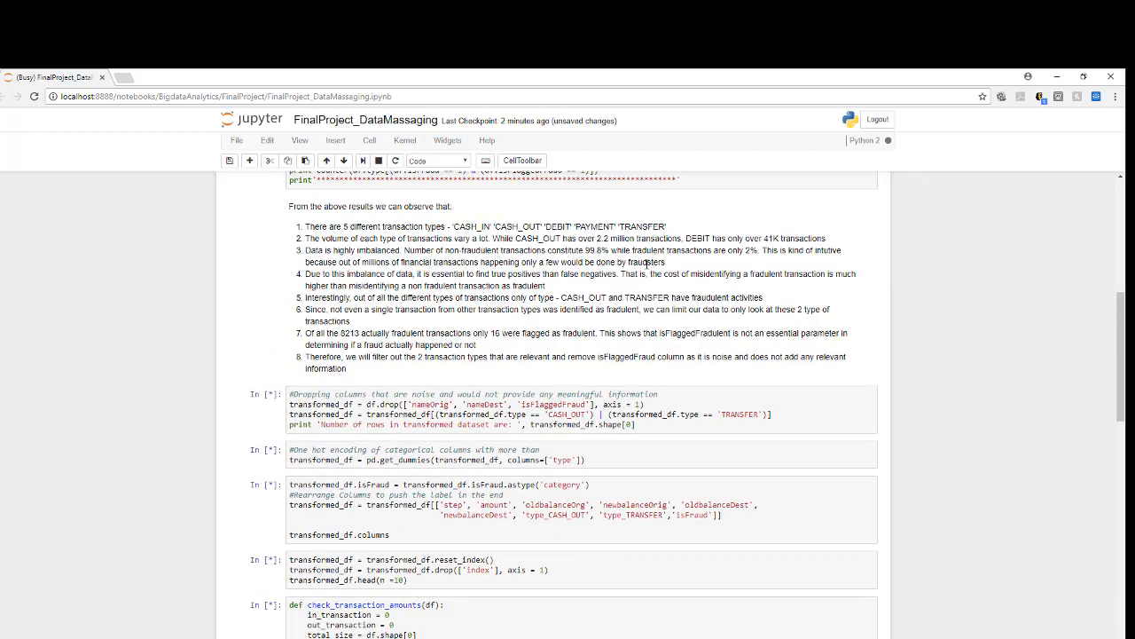
pyautogui.scroll(1, 646, 263)
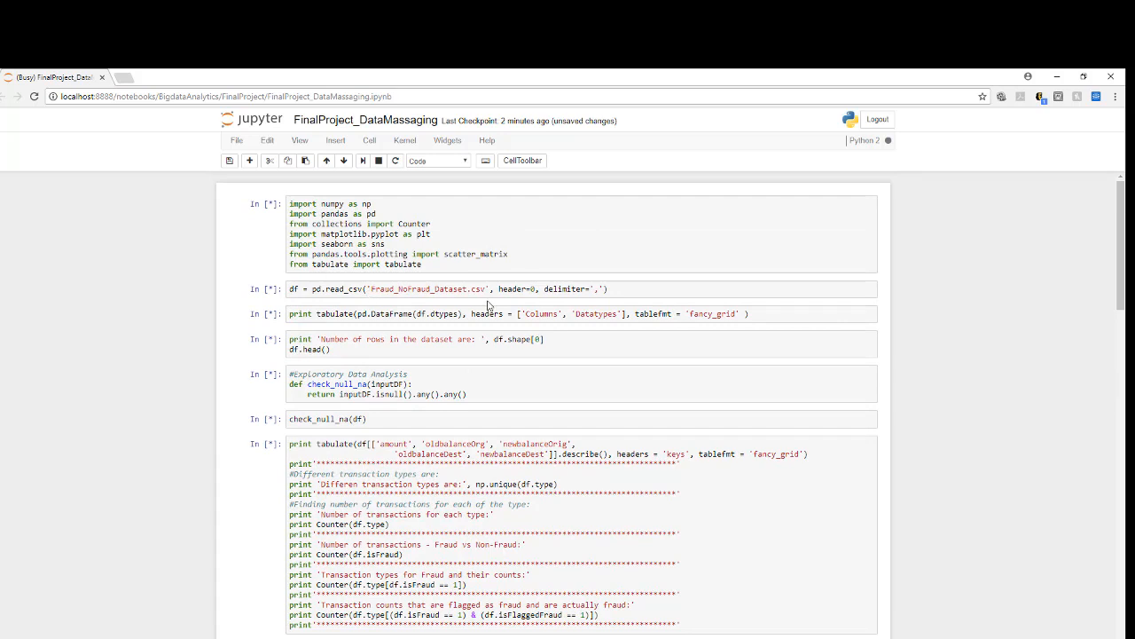
# Step: Examine the code loading Fraud_NoFraud_Dataset.csv and the table of column names and datatypes
pyautogui.moveTo(637, 289); pyautogui.dragTo(357, 276)
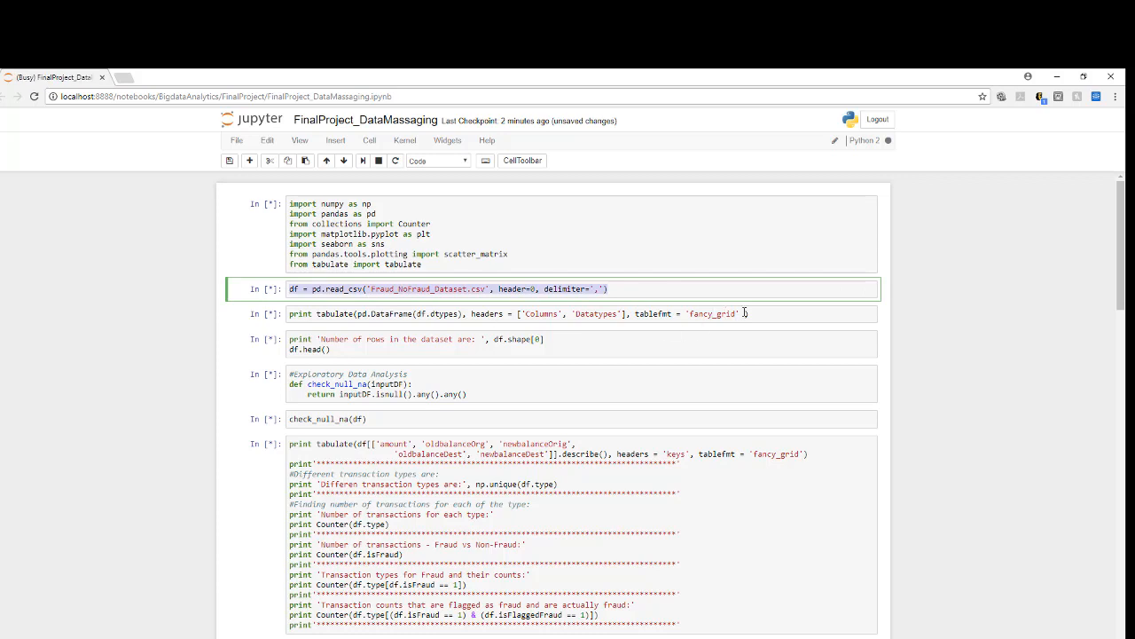
pyautogui.click(775, 316)
pyautogui.moveTo(752, 315); pyautogui.dragTo(289, 316)
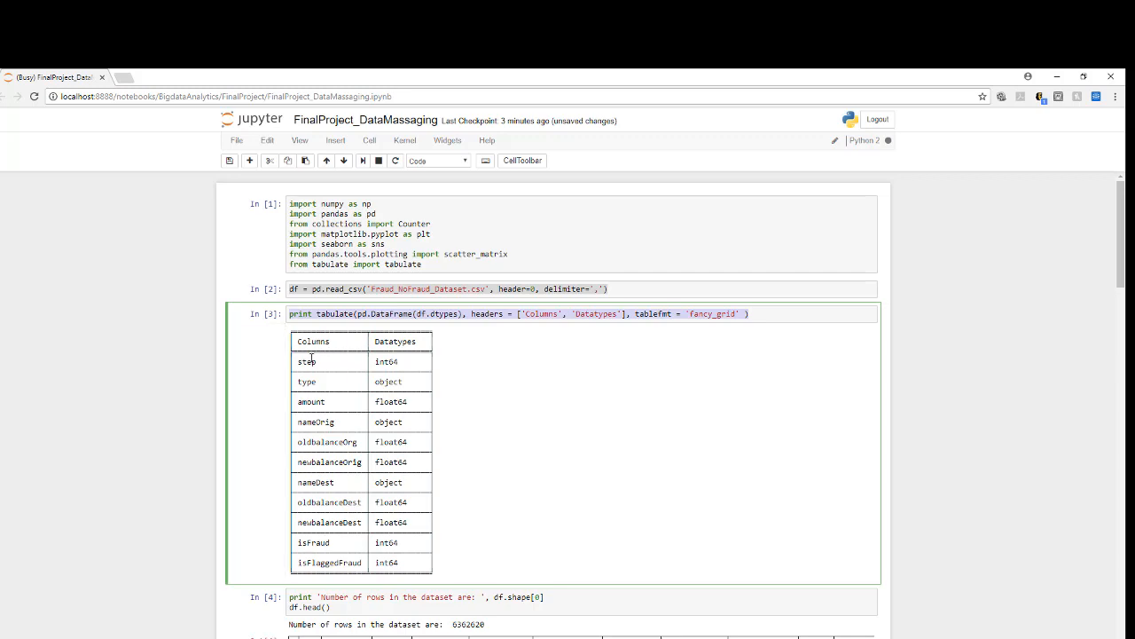
pyautogui.moveTo(299, 342); pyautogui.dragTo(366, 552)
pyautogui.click(532, 557)
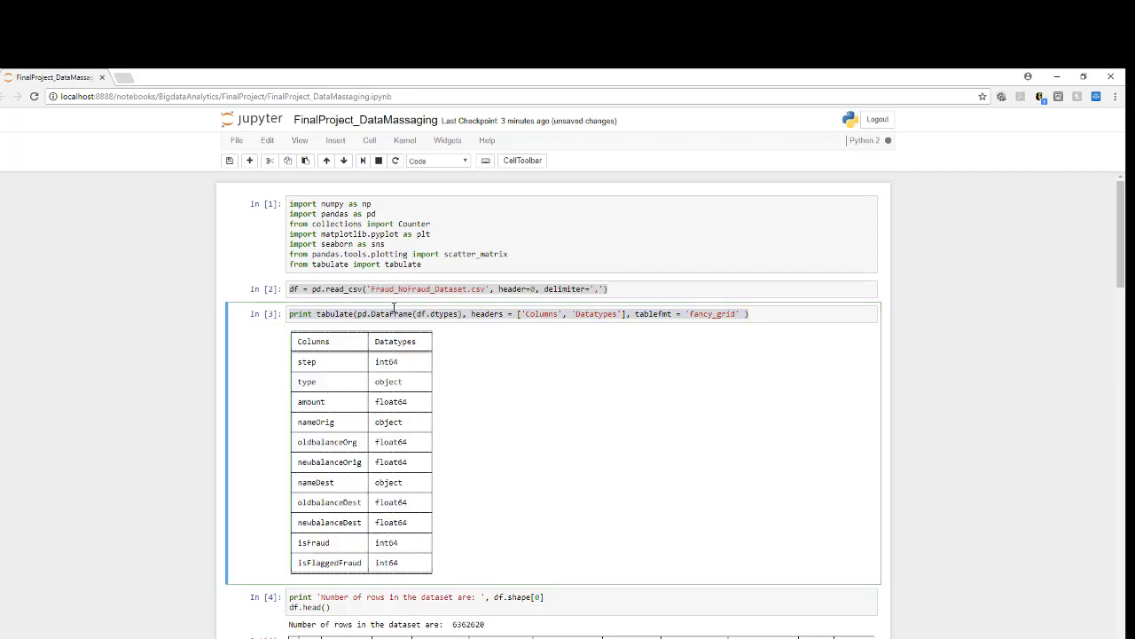
# Step: Examine the dataset's row count and the check_null_na function with its result for df
pyautogui.scroll(-3, 415, 342)
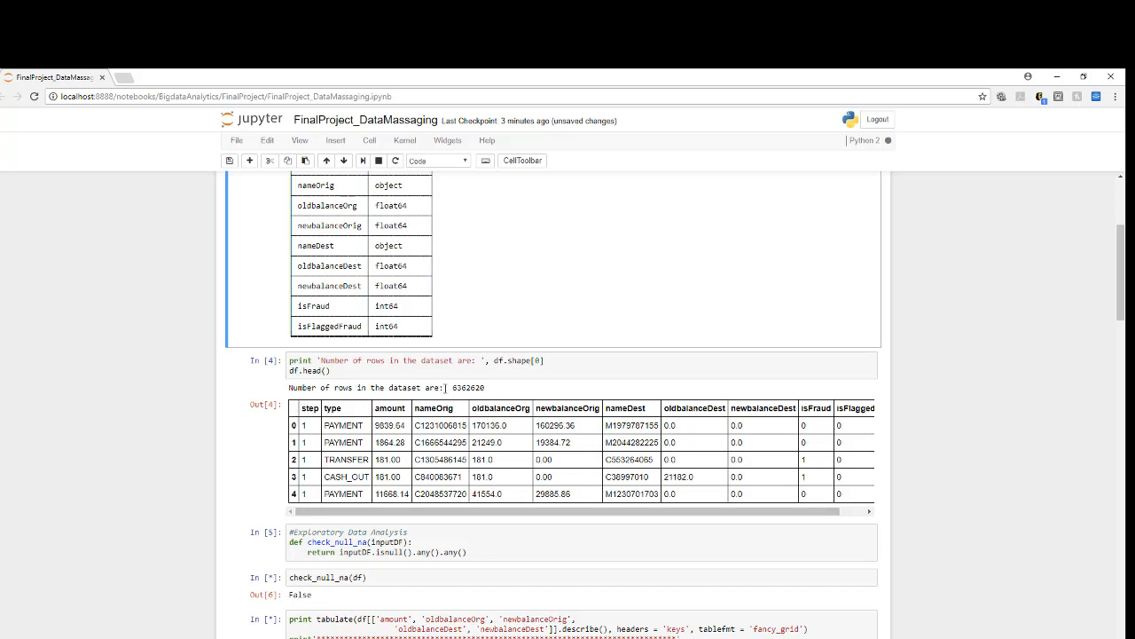
pyautogui.moveTo(452, 388); pyautogui.dragTo(487, 387)
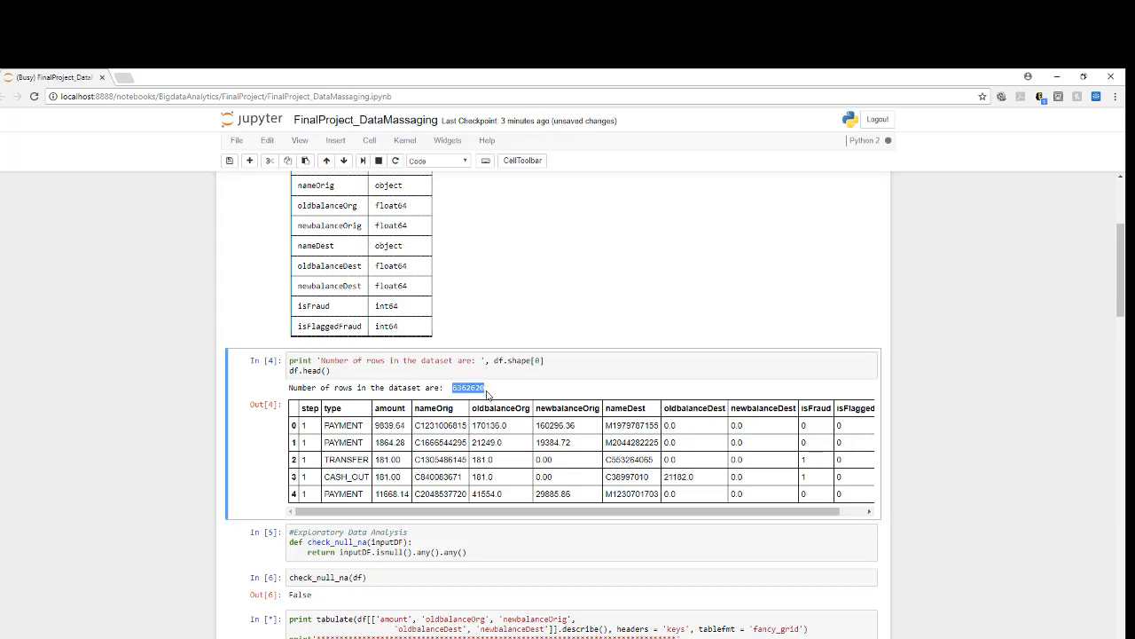
pyautogui.scroll(-2, 487, 395)
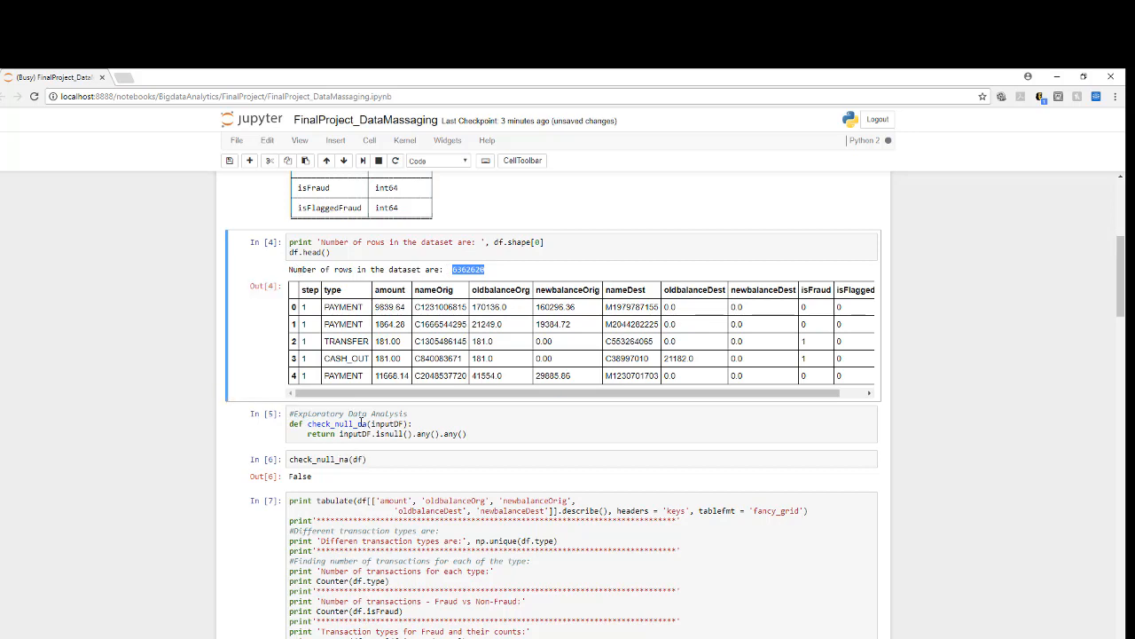
pyautogui.moveTo(474, 434); pyautogui.dragTo(270, 425)
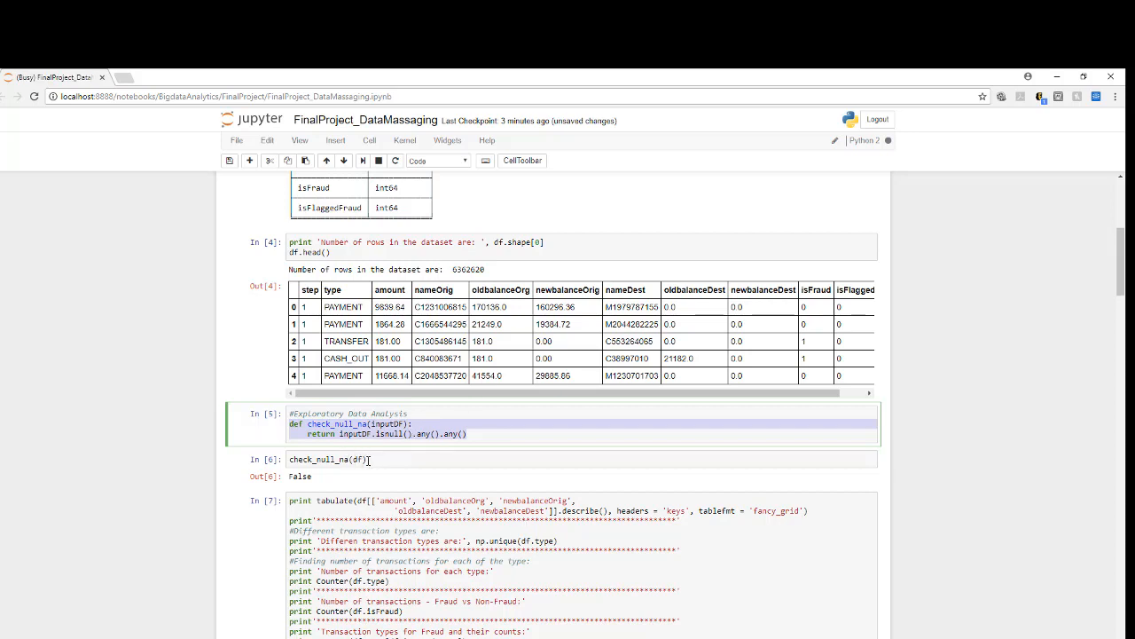
pyautogui.moveTo(365, 459); pyautogui.dragTo(292, 458)
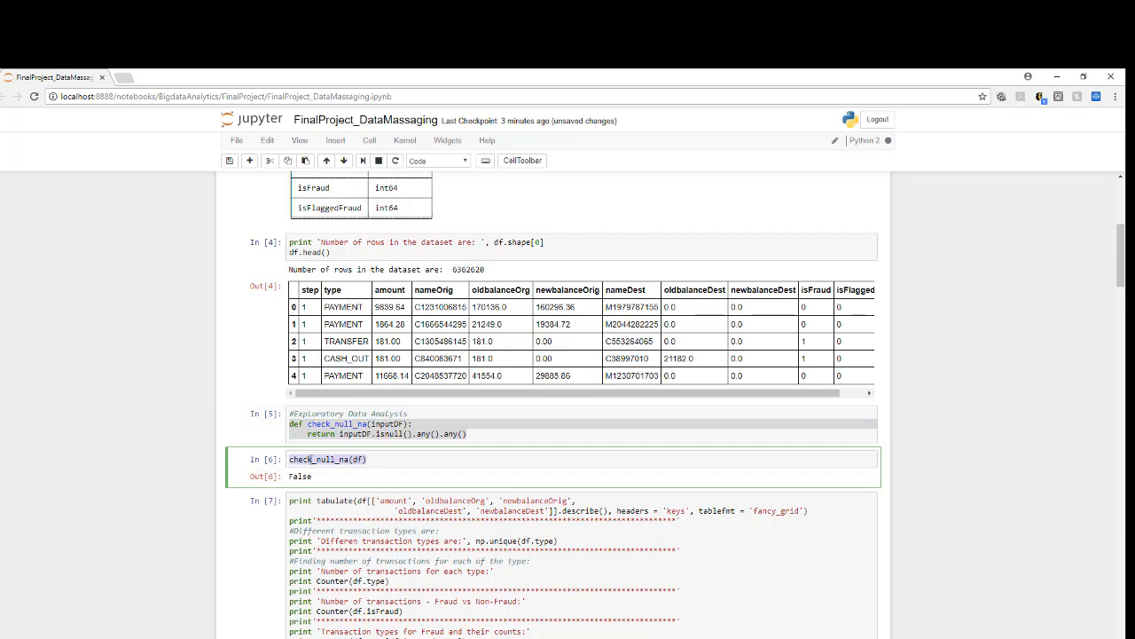
pyautogui.moveTo(321, 483); pyautogui.dragTo(288, 477)
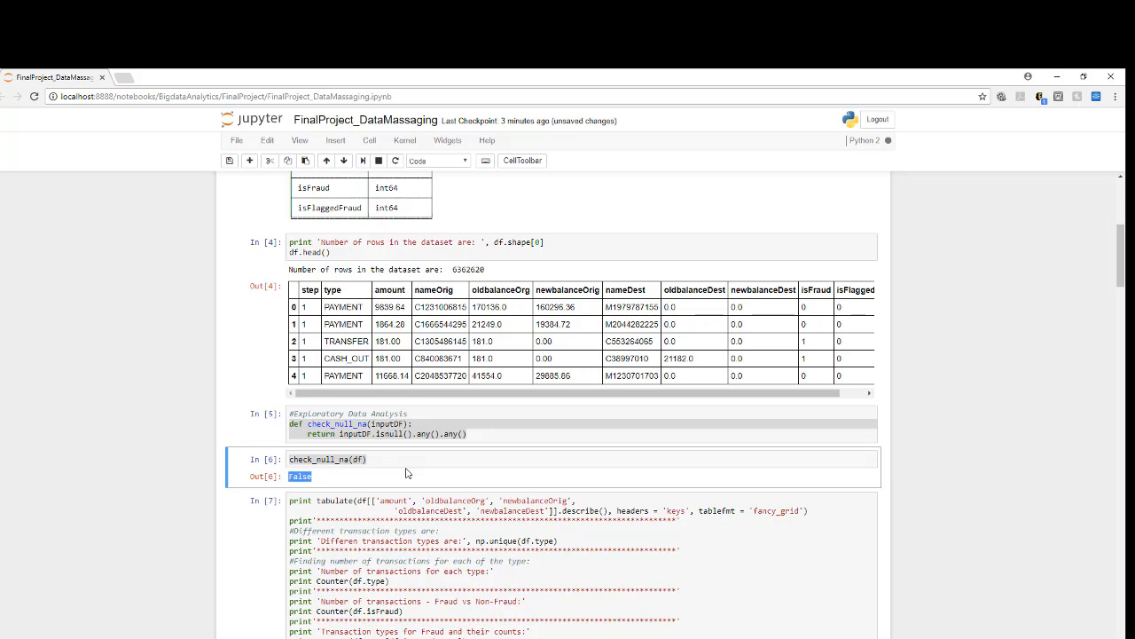
# Step: Examine the summary statistics' maximum and percentile rows and the fraud counts by transaction type
pyautogui.scroll(-3, 406, 473)
pyautogui.scroll(1, 406, 473)
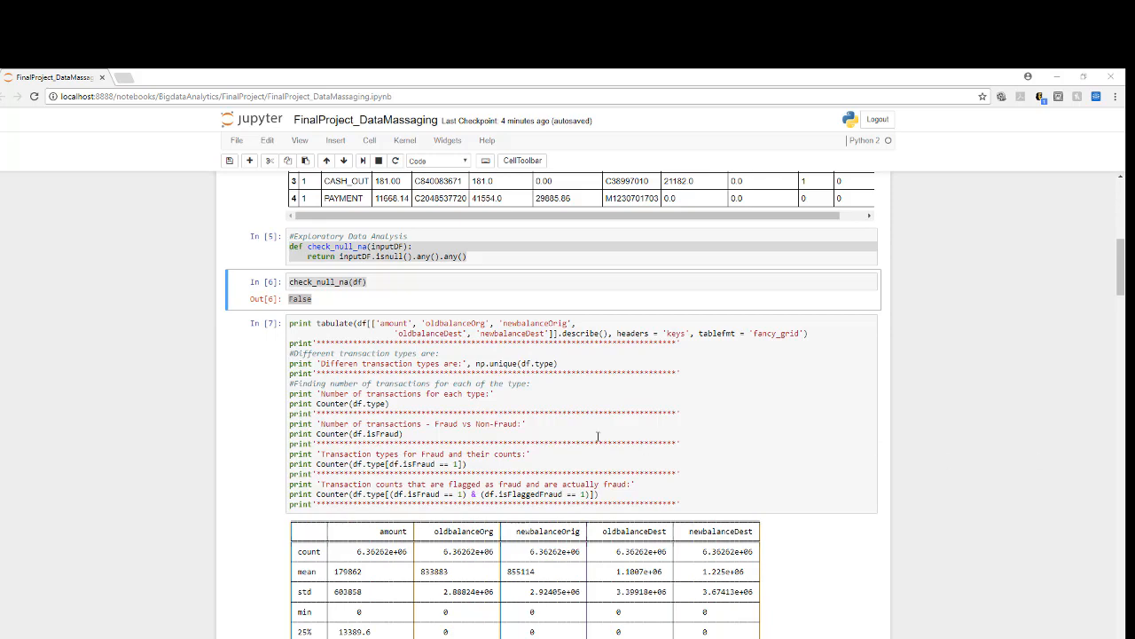
pyautogui.scroll(-2, 340, 323)
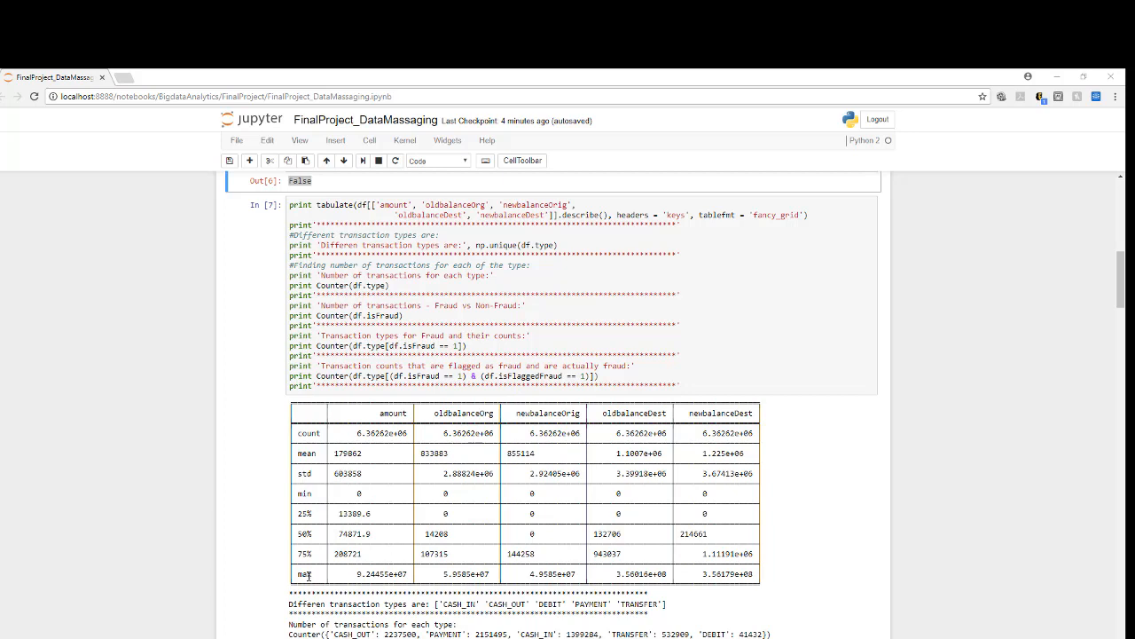
pyautogui.moveTo(300, 574); pyautogui.dragTo(772, 576)
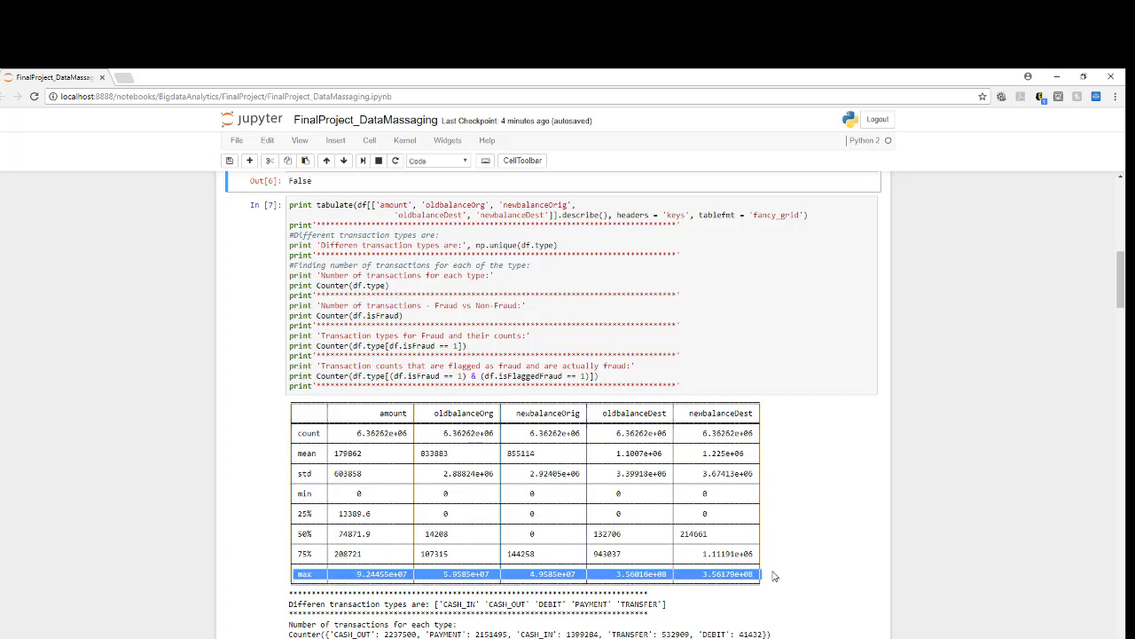
pyautogui.moveTo(335, 513); pyautogui.dragTo(399, 563)
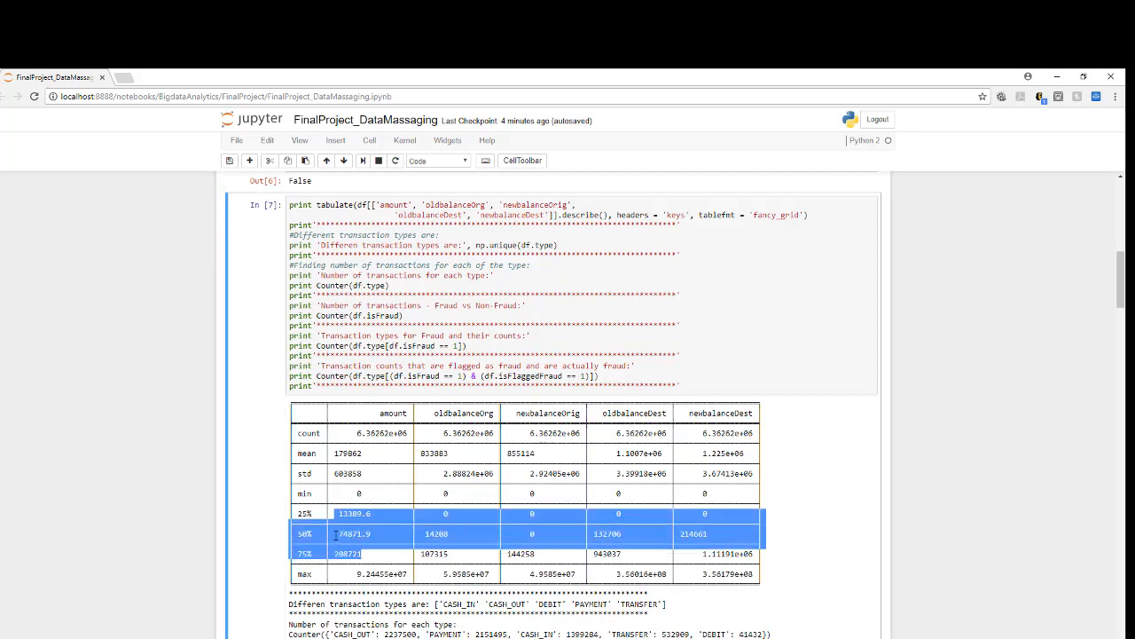
pyautogui.scroll(-3, 353, 521)
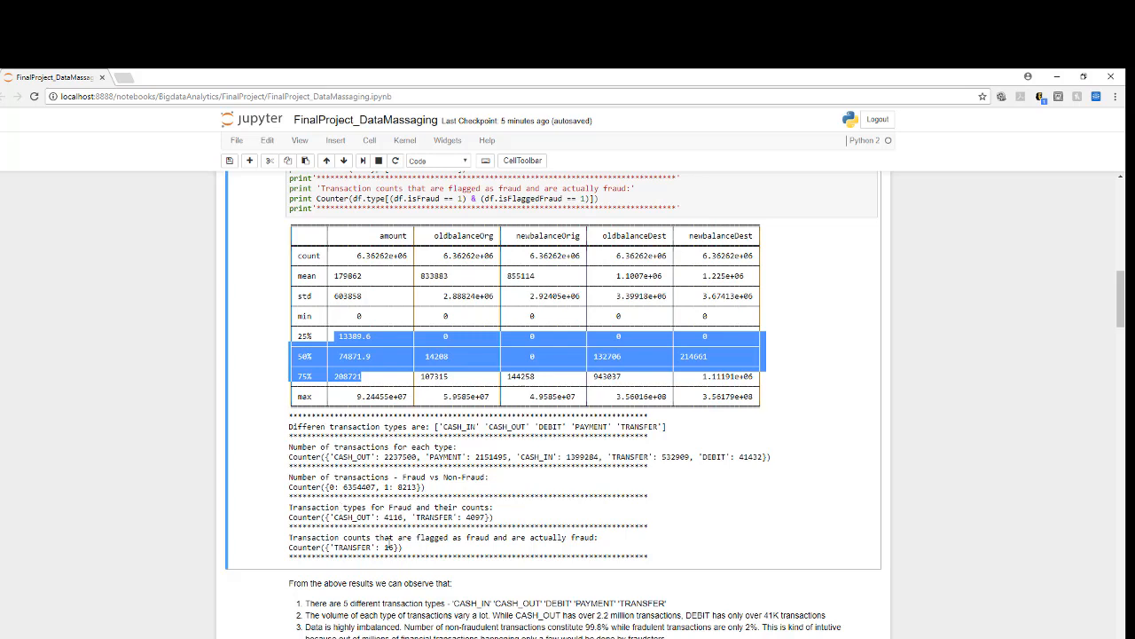
pyautogui.moveTo(336, 516); pyautogui.dragTo(457, 517)
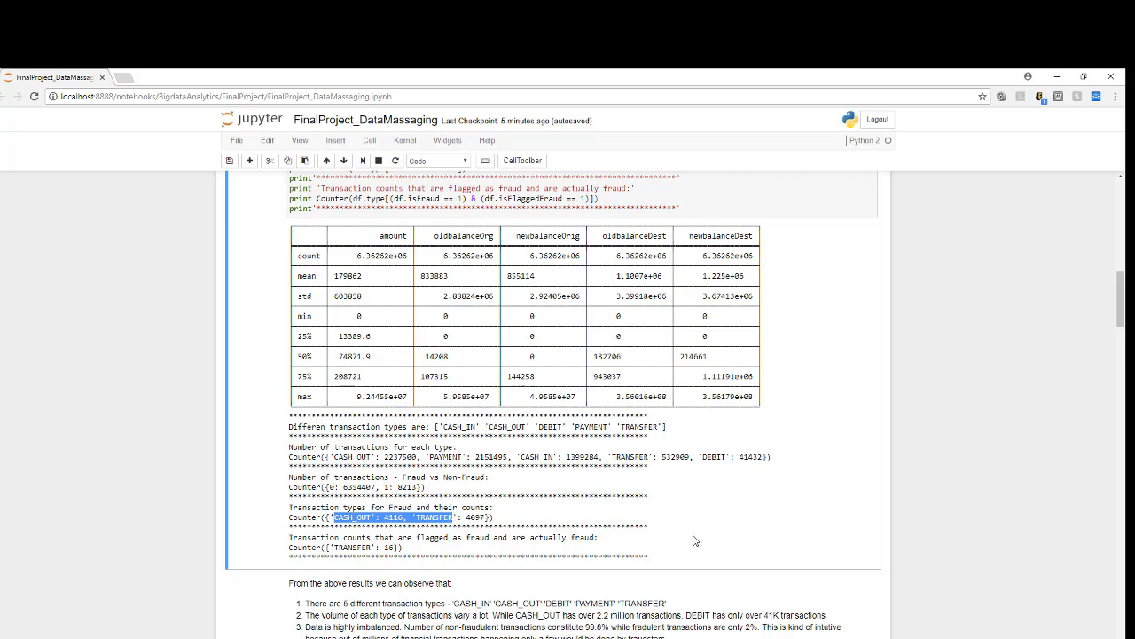
# Step: Compare the isFraud and isFlaggedFraud columns in the df.head() preview with the count of flagged transactions that are actually fraud
pyautogui.scroll(3, 734, 426)
pyautogui.scroll(3, 735, 427)
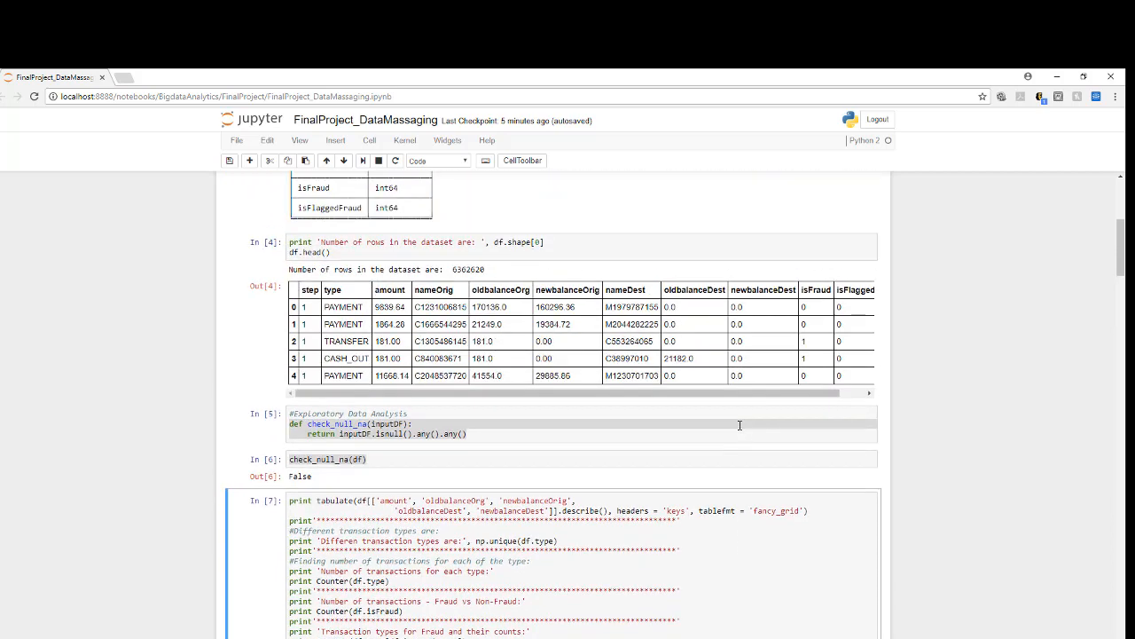
pyautogui.moveTo(791, 393); pyautogui.dragTo(831, 397)
pyautogui.moveTo(810, 290); pyautogui.dragTo(867, 299)
pyautogui.click(868, 299)
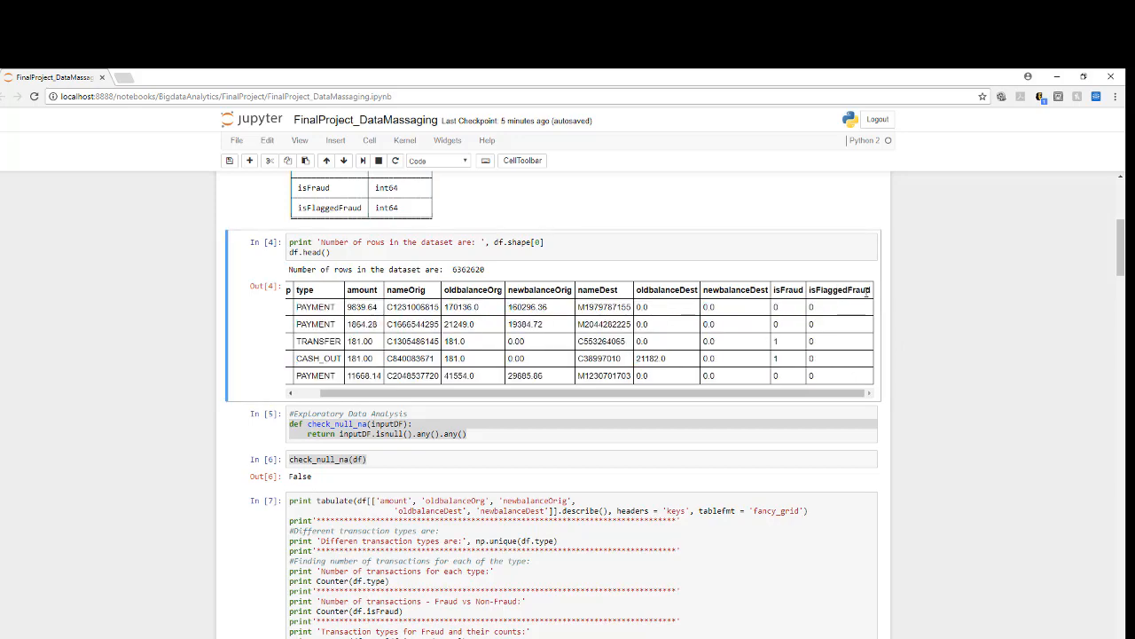
pyautogui.scroll(-5, 967, 403)
pyautogui.scroll(-3, 966, 413)
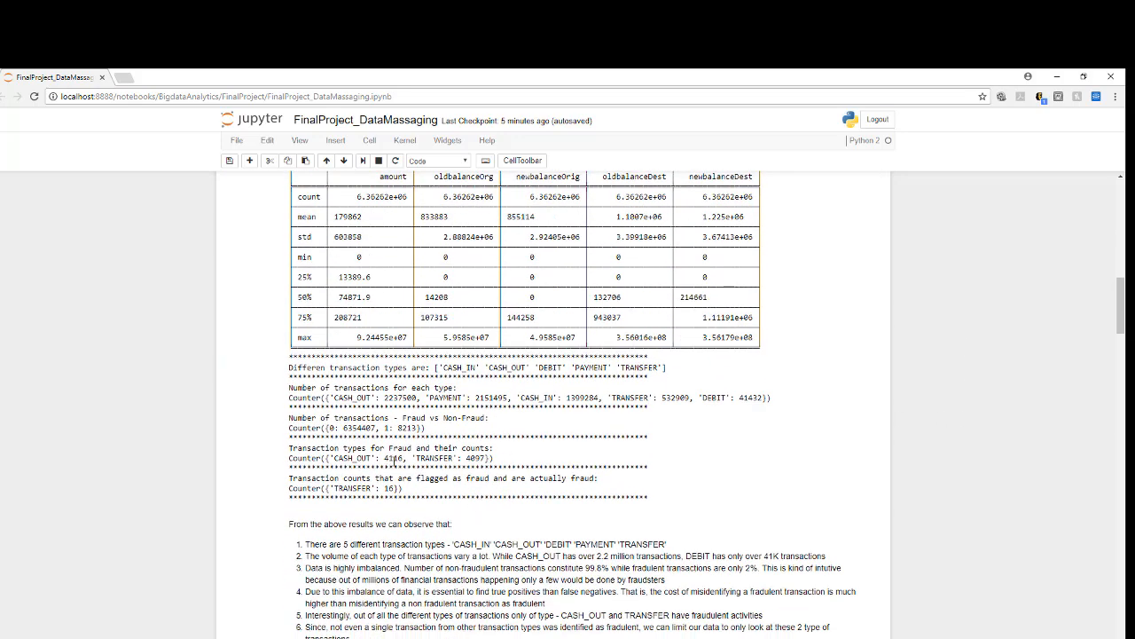
pyautogui.moveTo(379, 488); pyautogui.dragTo(399, 488)
pyautogui.click(419, 491)
# Step: Read the written observations, highlighting the one about how many fraudulent transactions were flagged
pyautogui.scroll(-3, 419, 491)
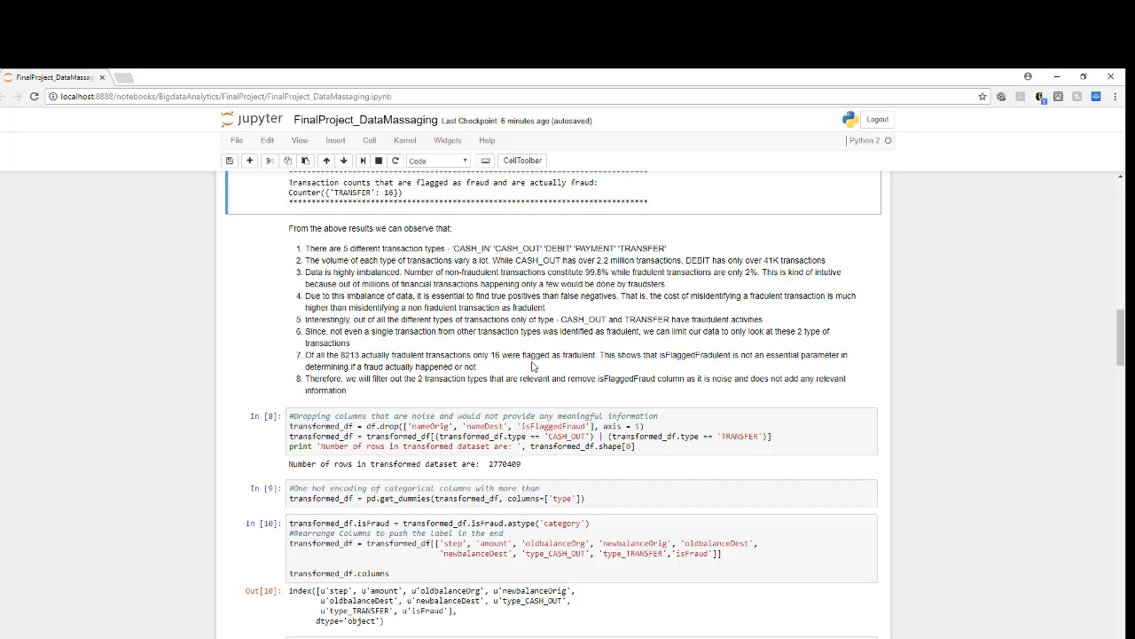
pyautogui.moveTo(492, 354); pyautogui.dragTo(588, 356)
pyautogui.click(522, 383)
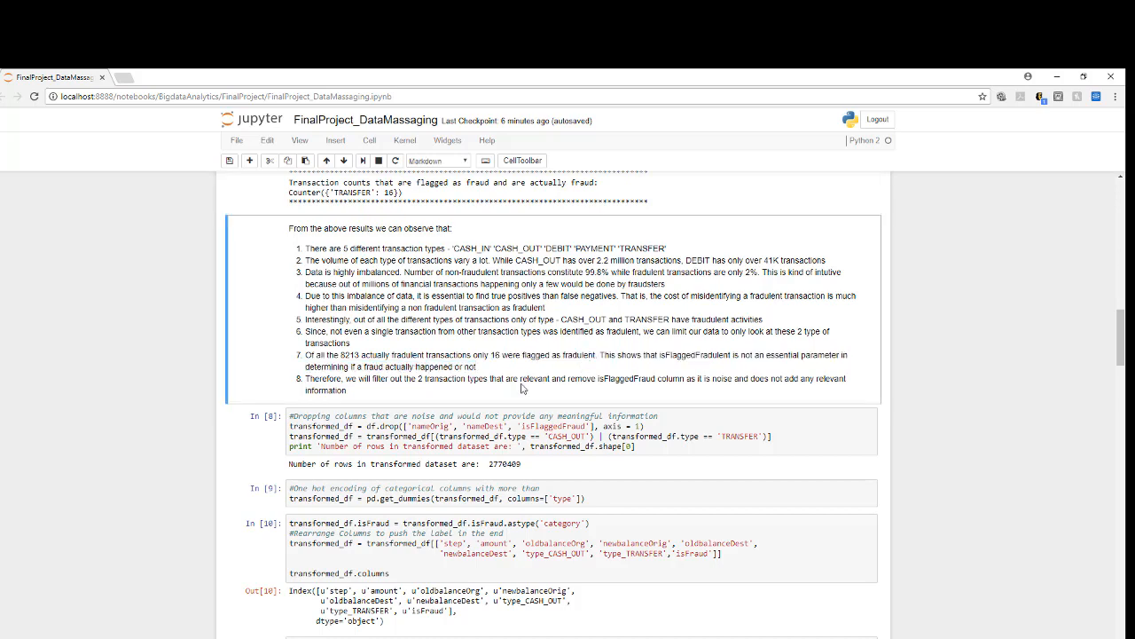
# Step: Examine the code dropping noise columns and keeping CASH_OUT and TRANSFER, its row count, and the rearranged column list
pyautogui.scroll(-2, 525, 381)
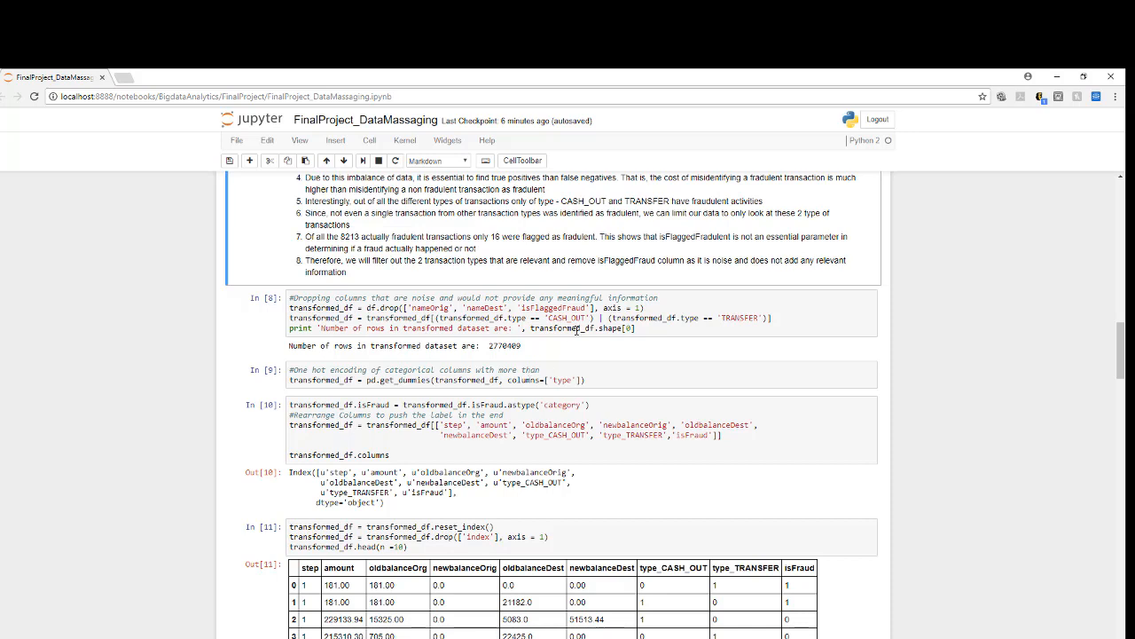
pyautogui.moveTo(648, 327); pyautogui.dragTo(250, 310)
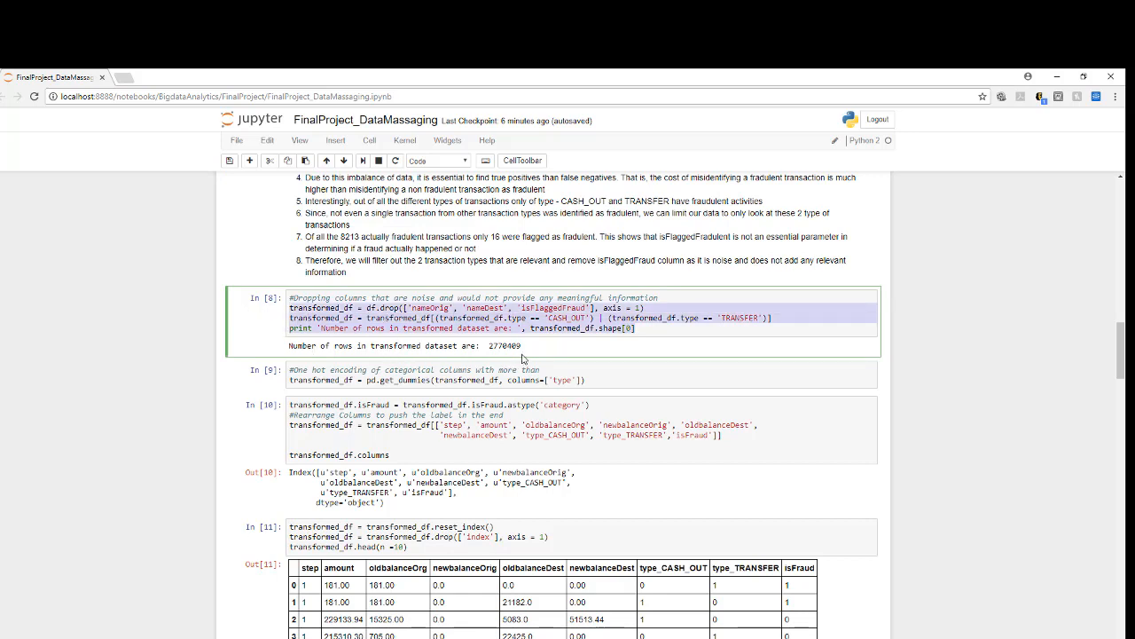
pyautogui.moveTo(520, 346); pyautogui.dragTo(489, 346)
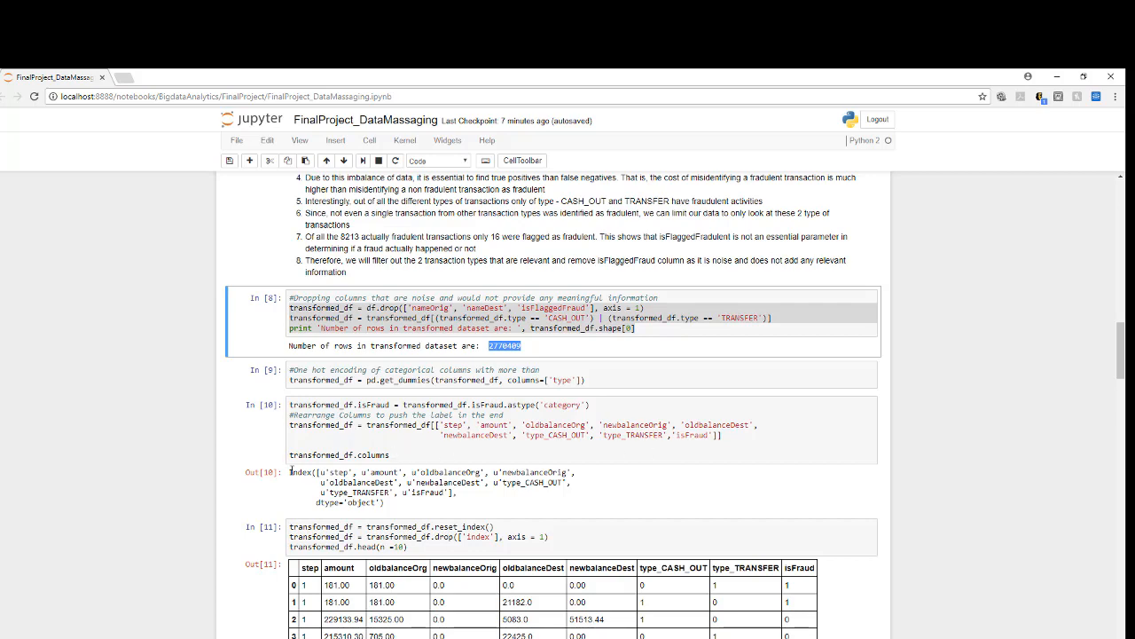
pyautogui.moveTo(290, 472); pyautogui.dragTo(387, 503)
pyautogui.scroll(-3, 557, 505)
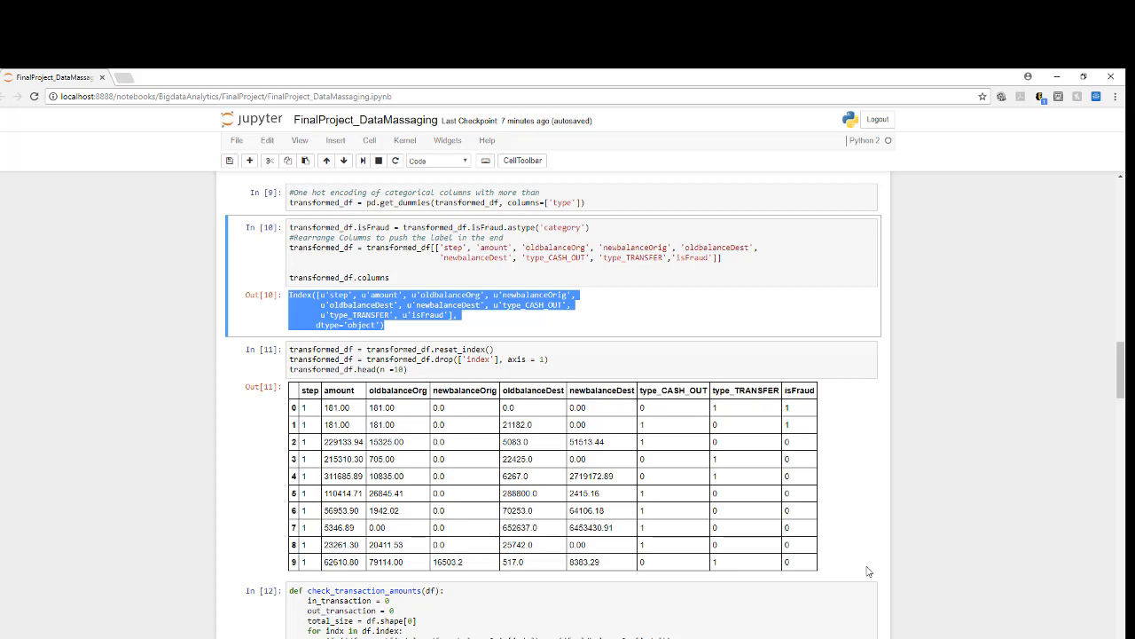
# Step: Examine the outgoing-money mismatch percentage for fraud cases and the destMismatch and origMismatch columns in the transformed data preview
pyautogui.scroll(-5, 885, 536)
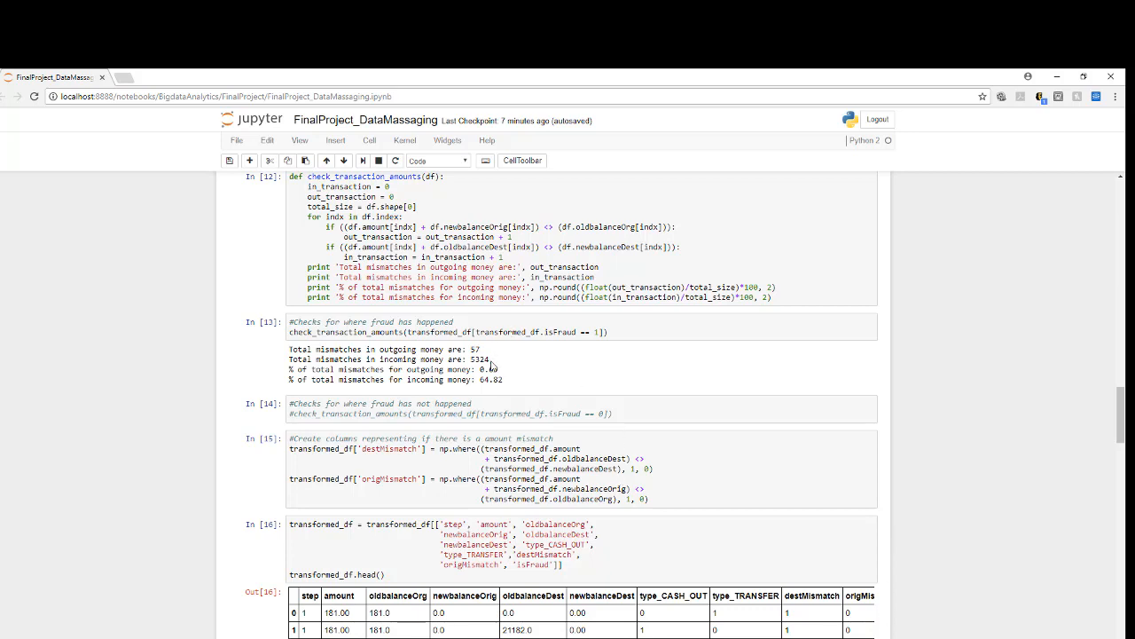
pyautogui.moveTo(480, 369); pyautogui.dragTo(498, 369)
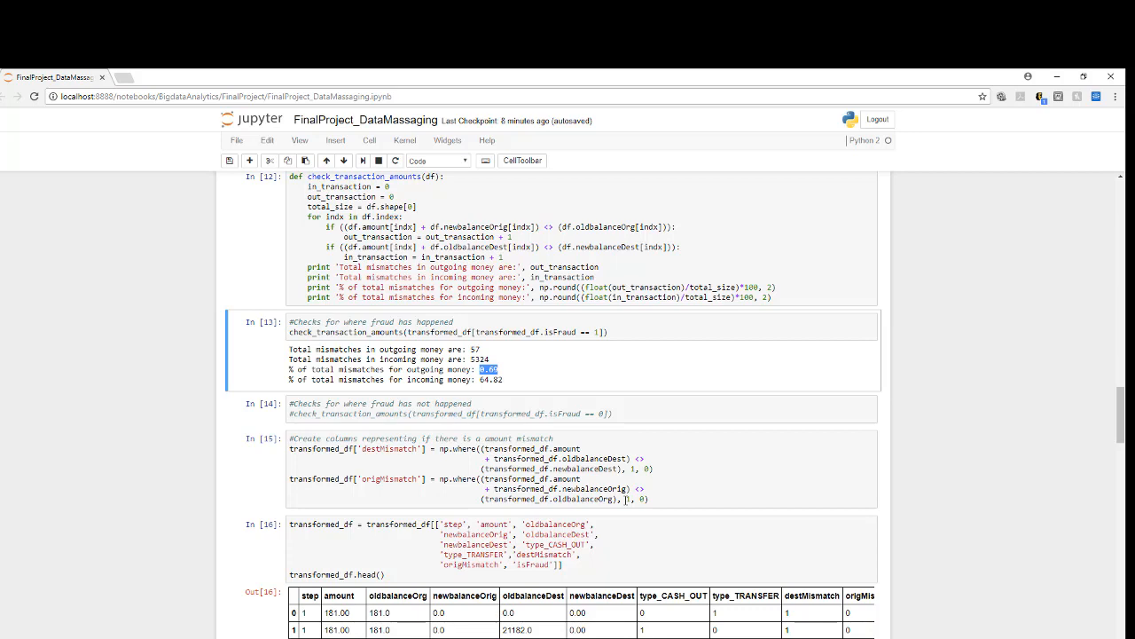
pyautogui.scroll(-4, 564, 491)
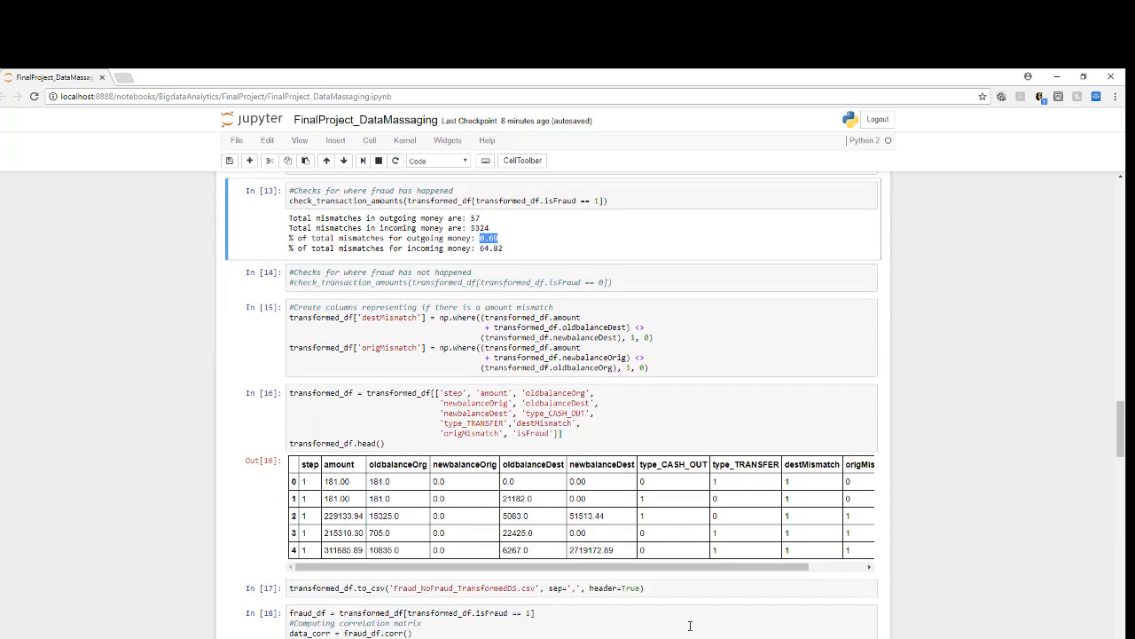
pyautogui.moveTo(590, 523); pyautogui.dragTo(464, 517)
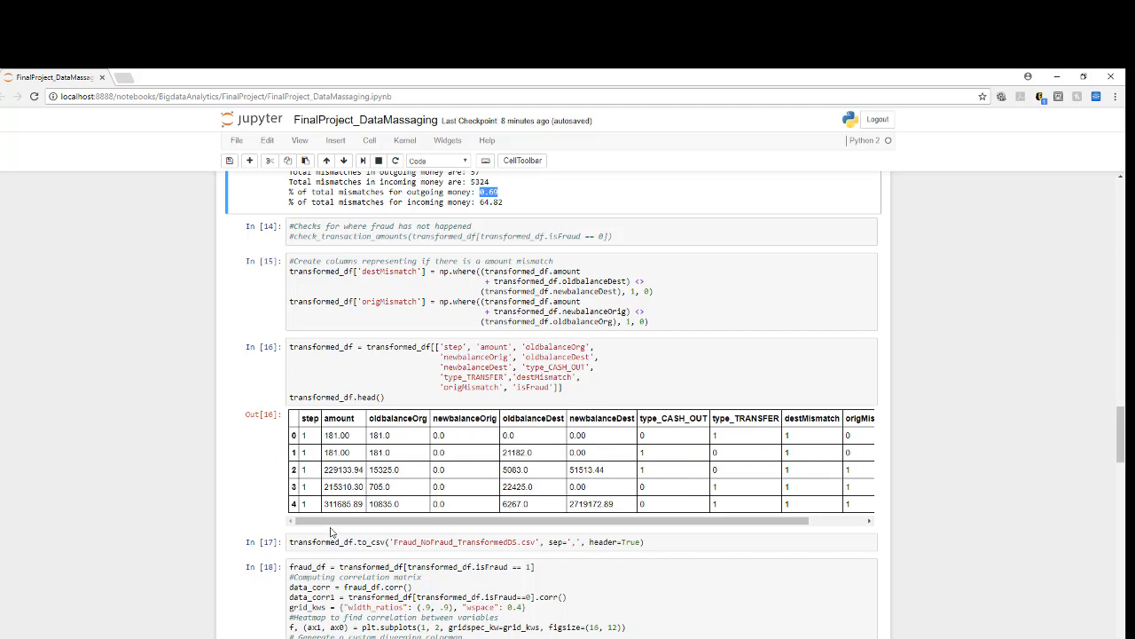
pyautogui.moveTo(347, 520); pyautogui.dragTo(610, 532)
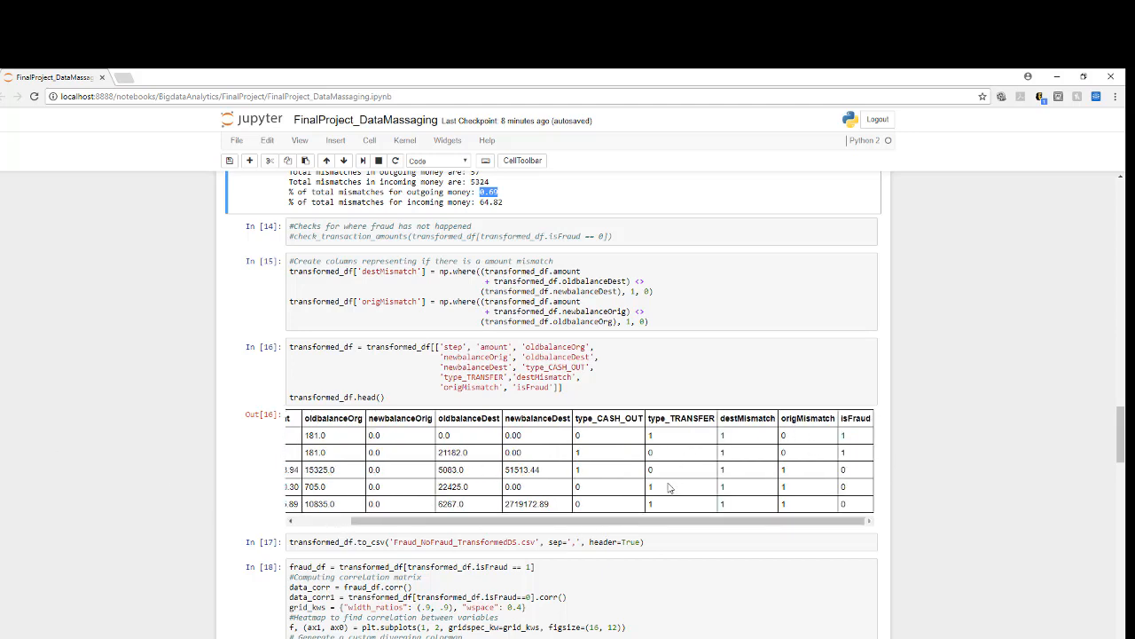
pyautogui.moveTo(652, 522); pyautogui.dragTo(441, 530)
# Step: Review the CSV export and heatmap code, and compare the correlation heatmaps of fraudulent and non-fraudulent transactions
pyautogui.scroll(-3, 608, 499)
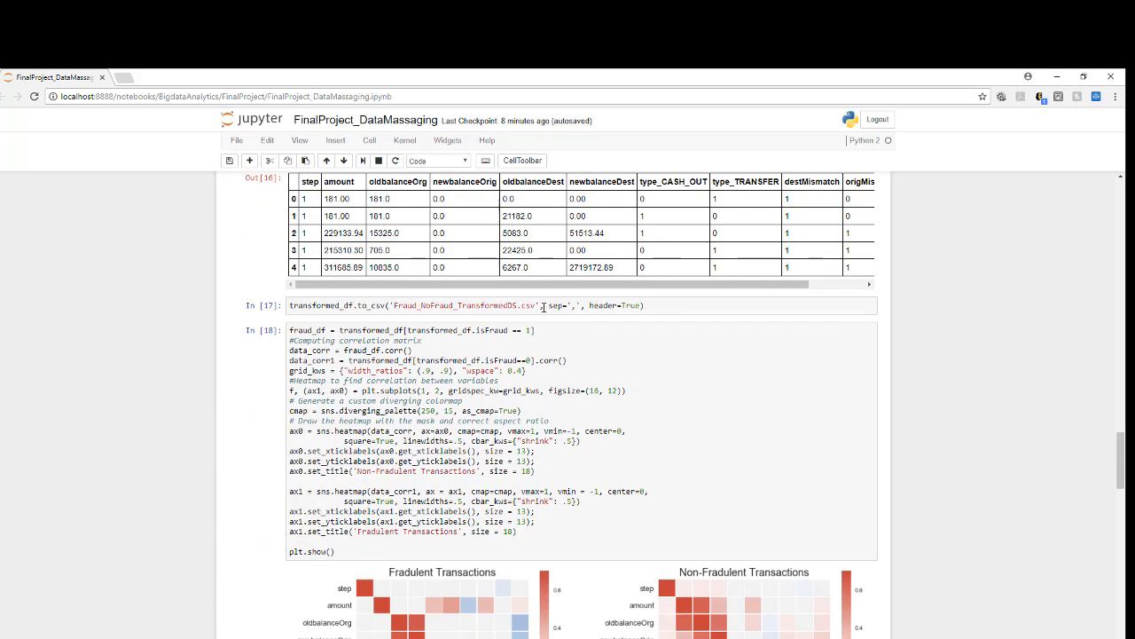
pyautogui.scroll(-2, 641, 395)
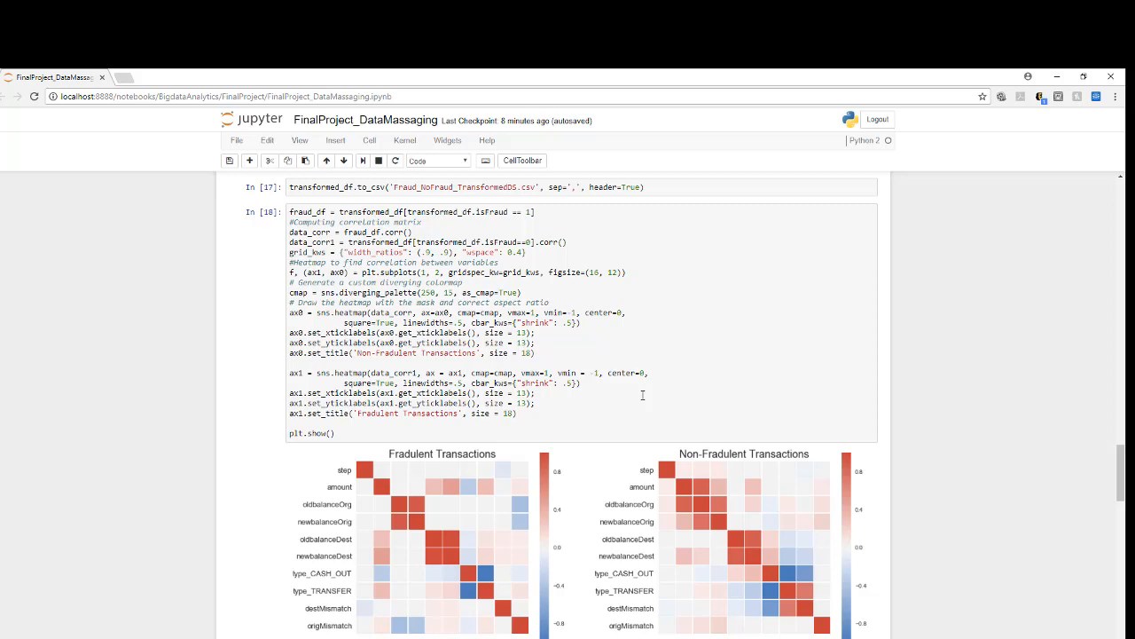
pyautogui.scroll(-2, 780, 532)
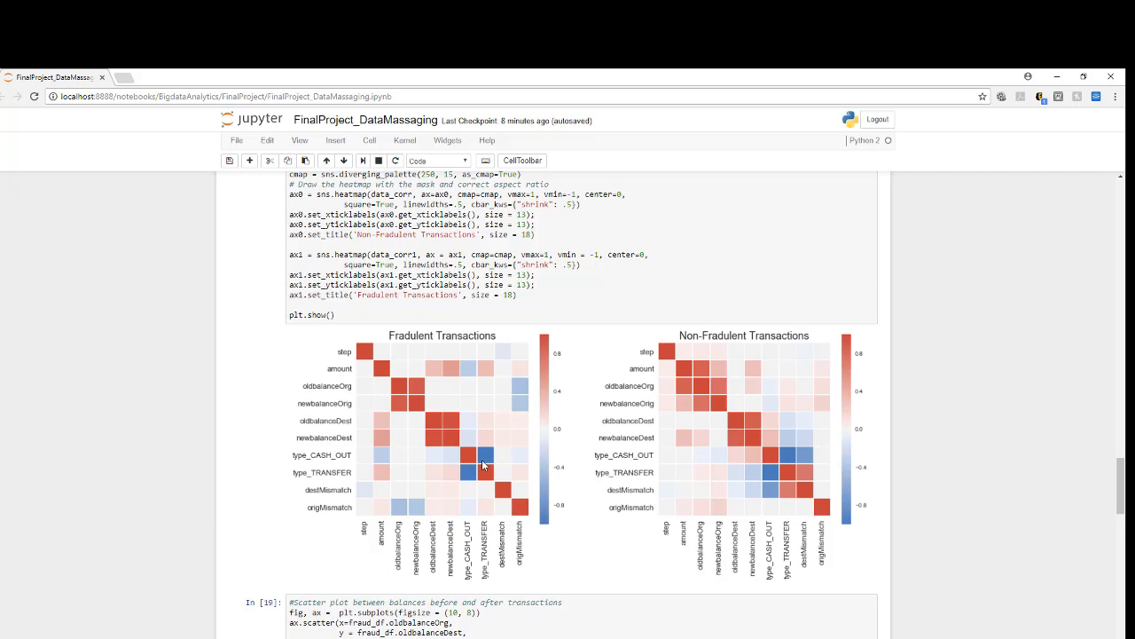
# Step: Examine the scatter plots of balances for fraudulent transactions and of amounts against day and time of the month
pyautogui.scroll(-6, 612, 483)
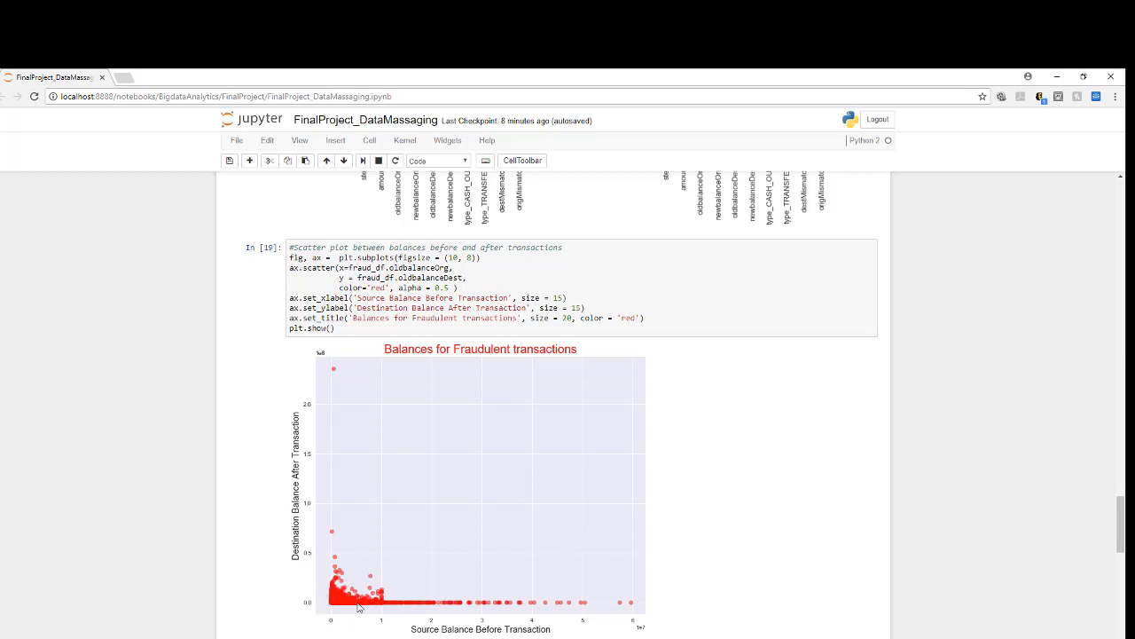
pyautogui.scroll(-2, 371, 595)
pyautogui.scroll(-2, 383, 470)
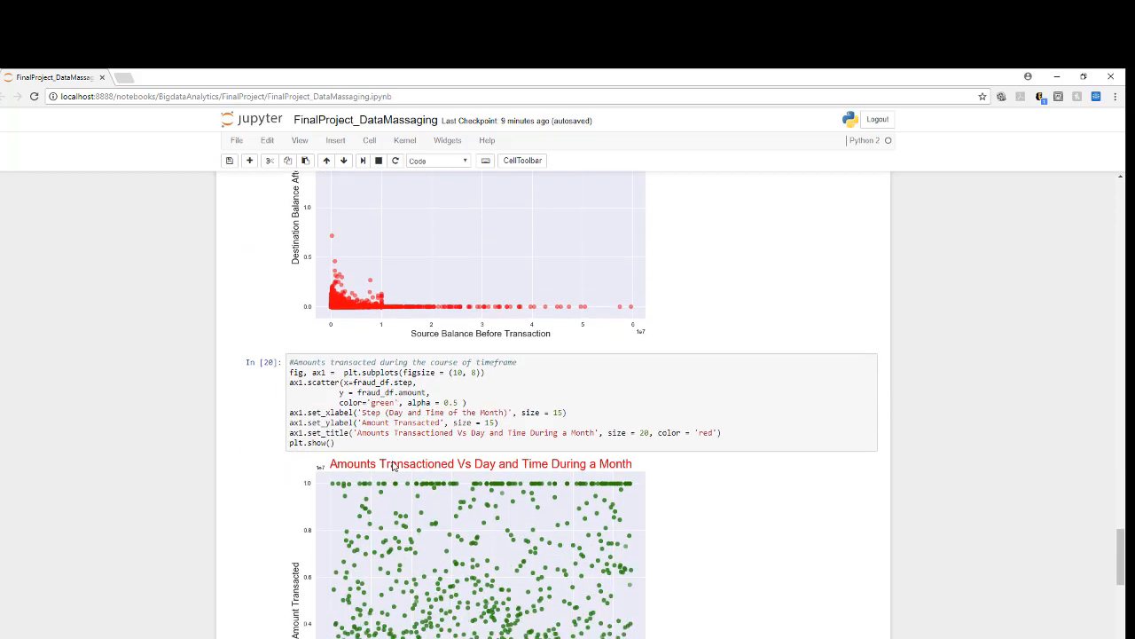
pyautogui.scroll(-2, 554, 455)
pyautogui.scroll(3, 555, 456)
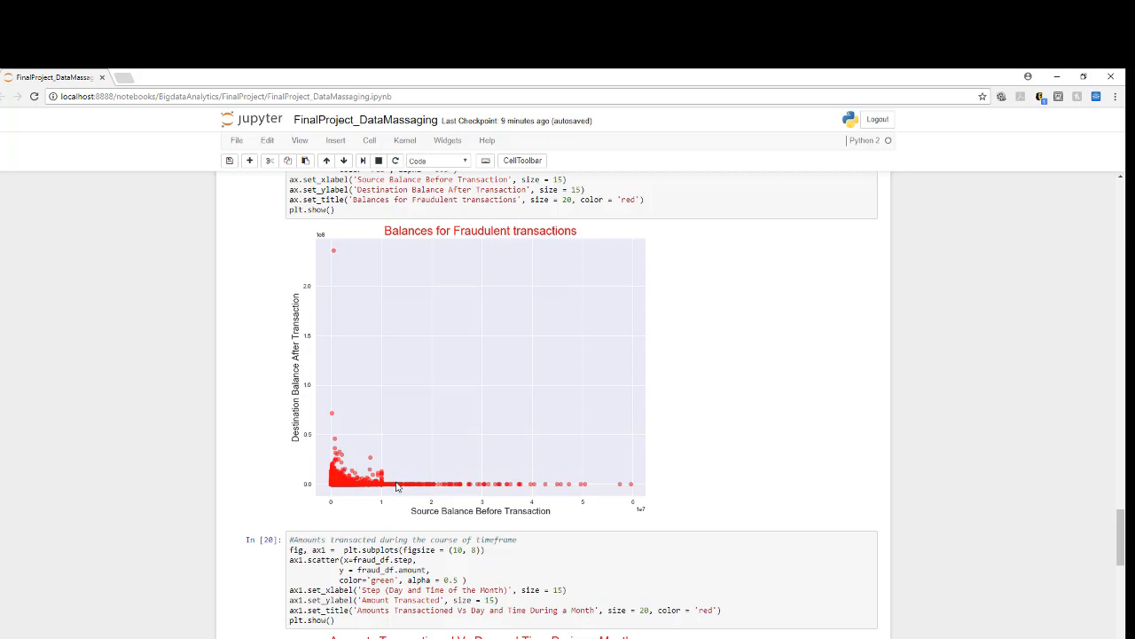
pyautogui.scroll(-3, 397, 486)
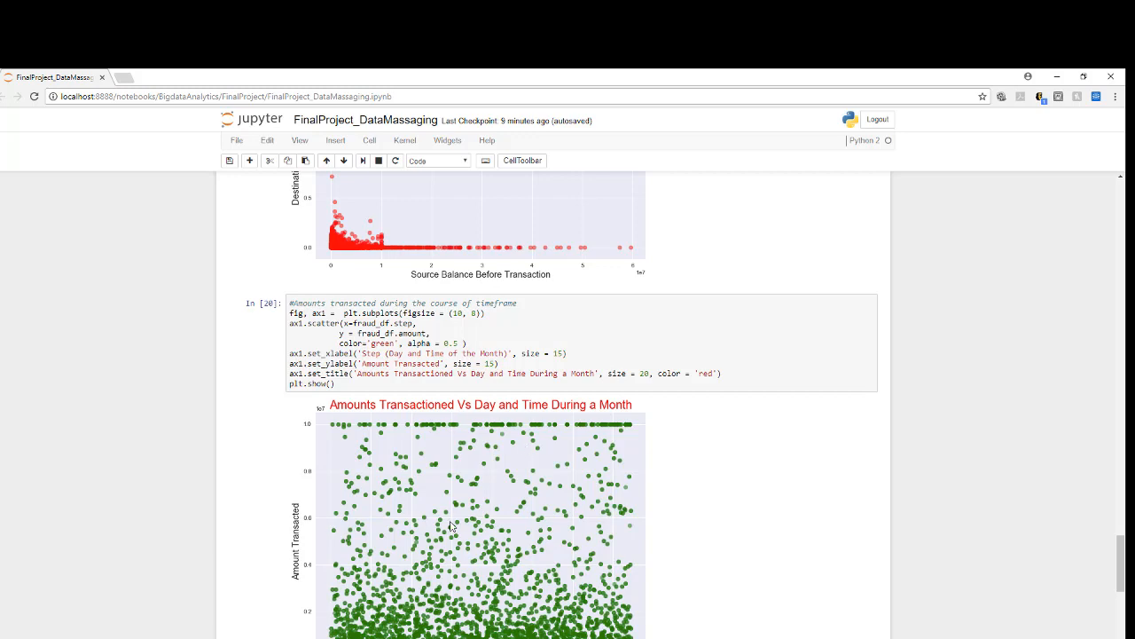
pyautogui.scroll(-3, 463, 525)
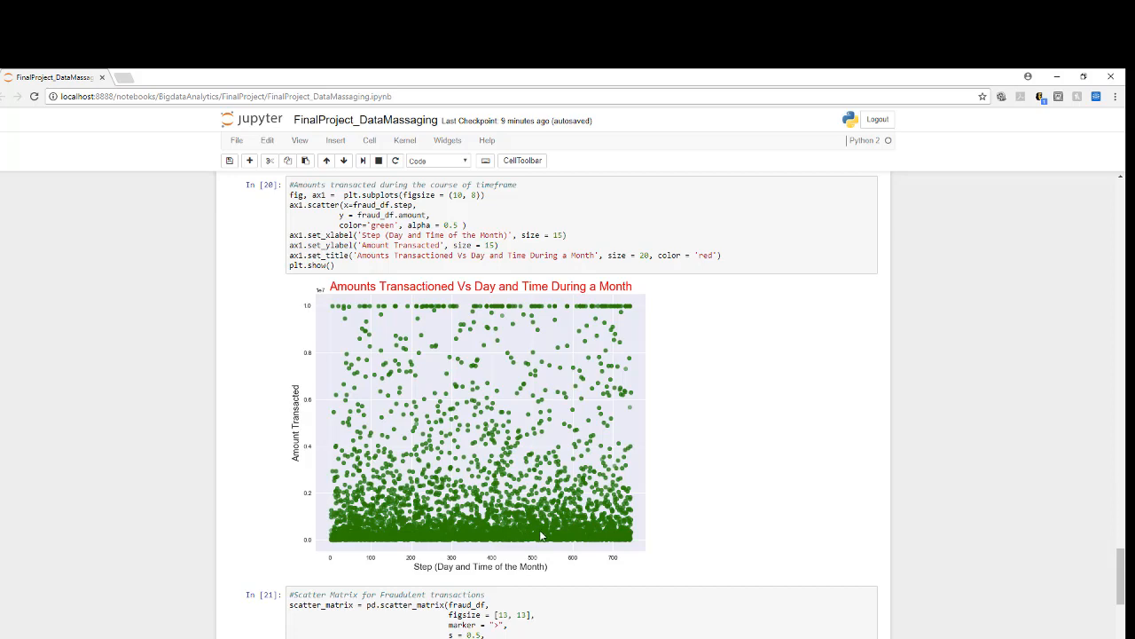
# Step: Look through the scatter matrix for fraudulent transactions and its code, and return to the start of the notebook
pyautogui.scroll(-2, 541, 529)
pyautogui.scroll(-1, 541, 530)
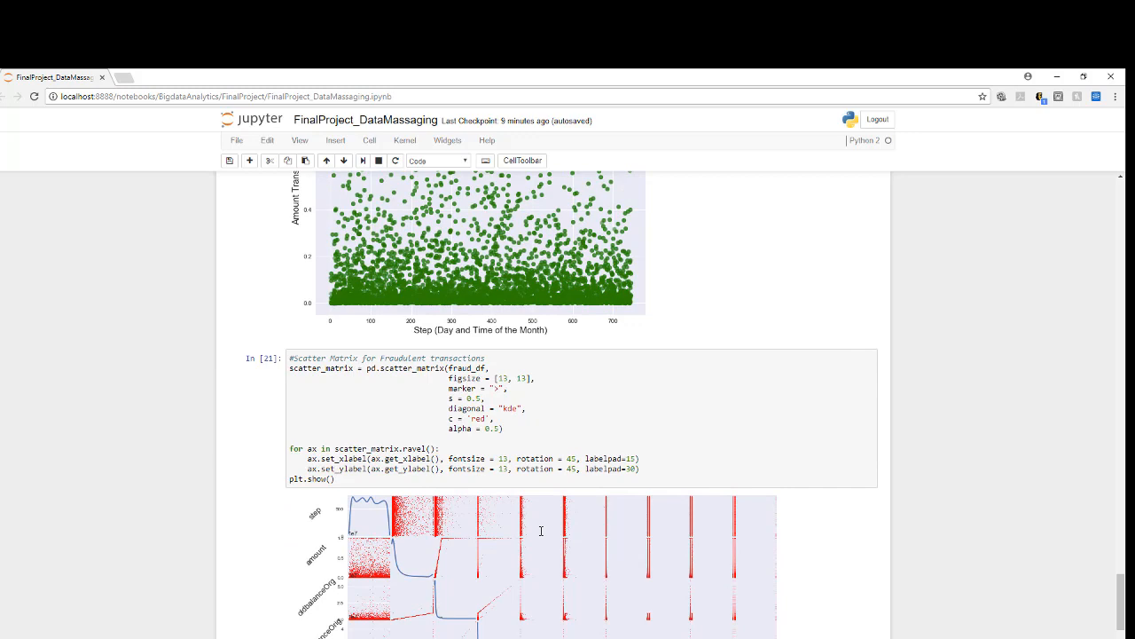
pyautogui.scroll(-5, 536, 535)
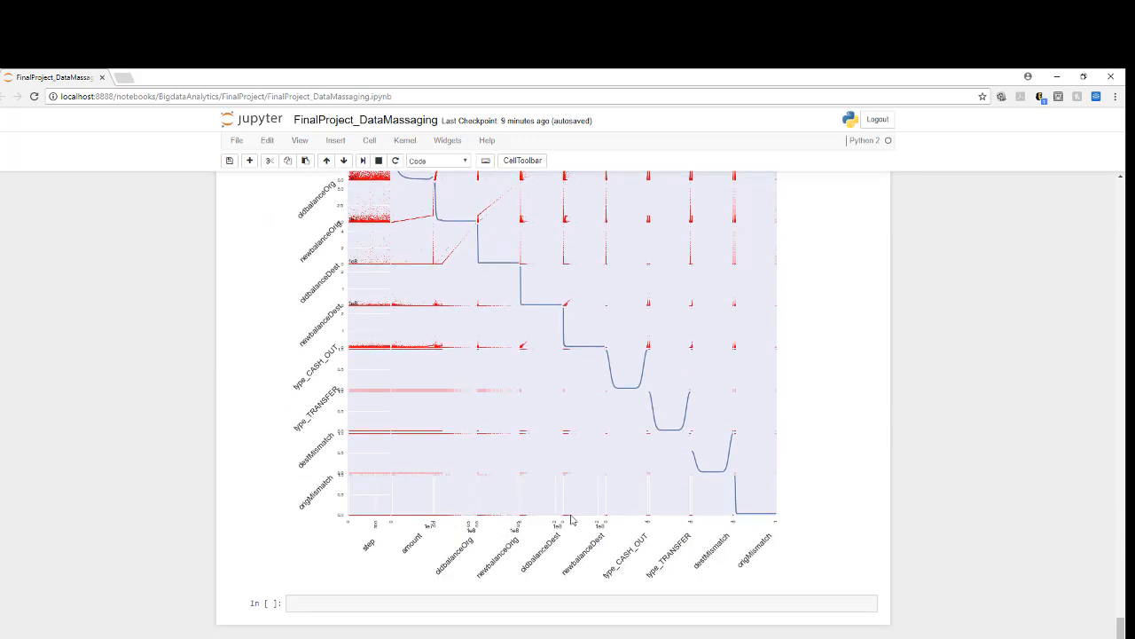
pyautogui.scroll(10, 465, 472)
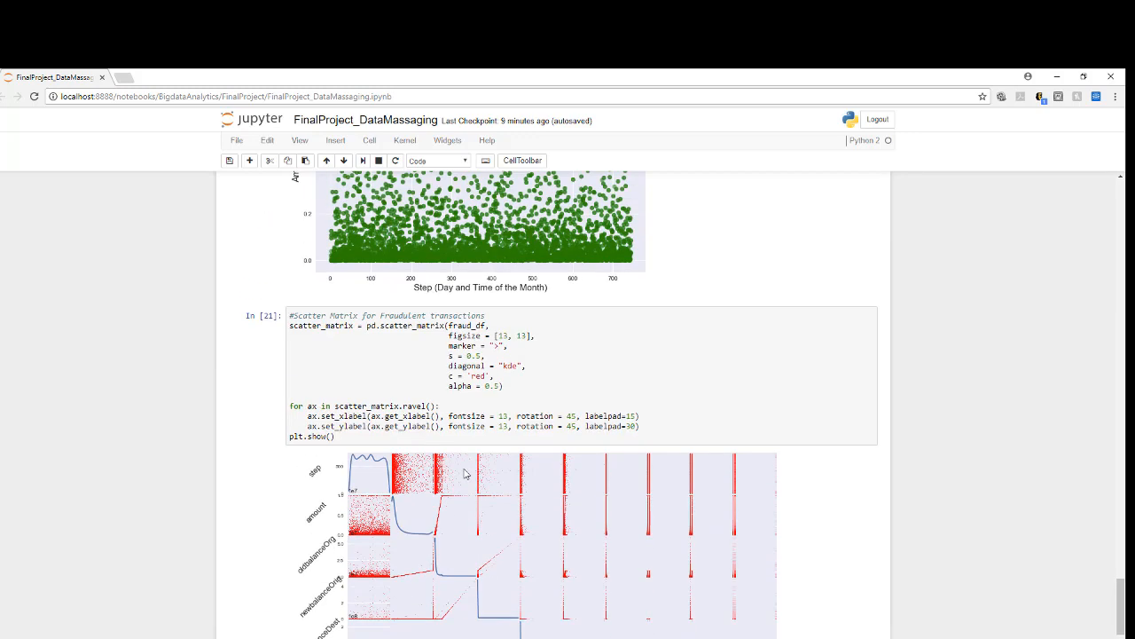
pyautogui.scroll(20, 464, 473)
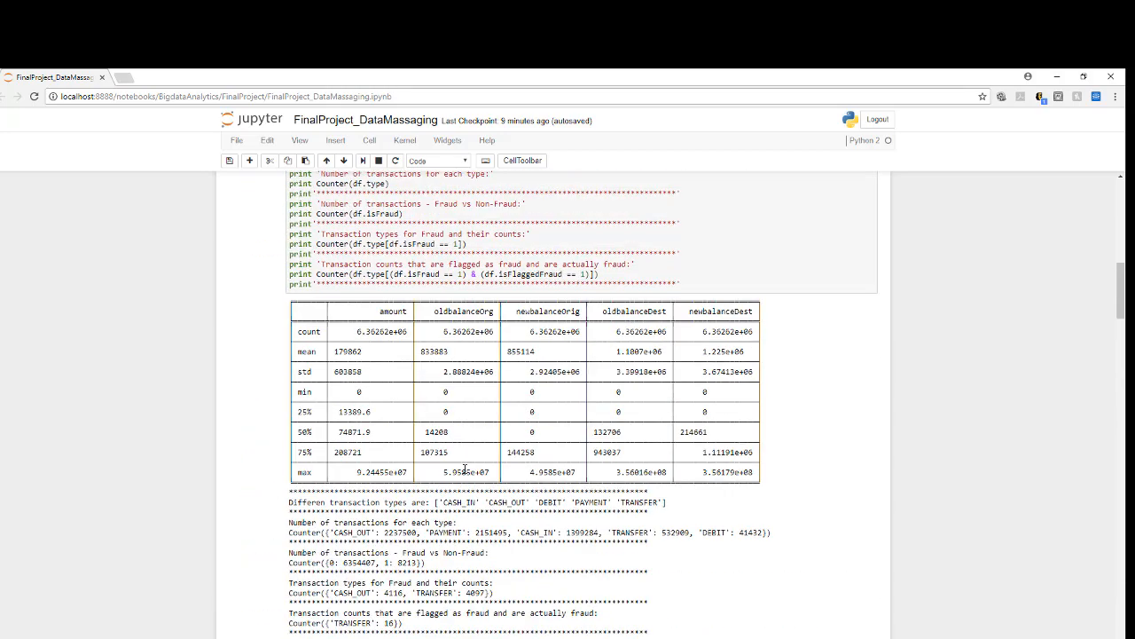
pyautogui.scroll(3, 465, 472)
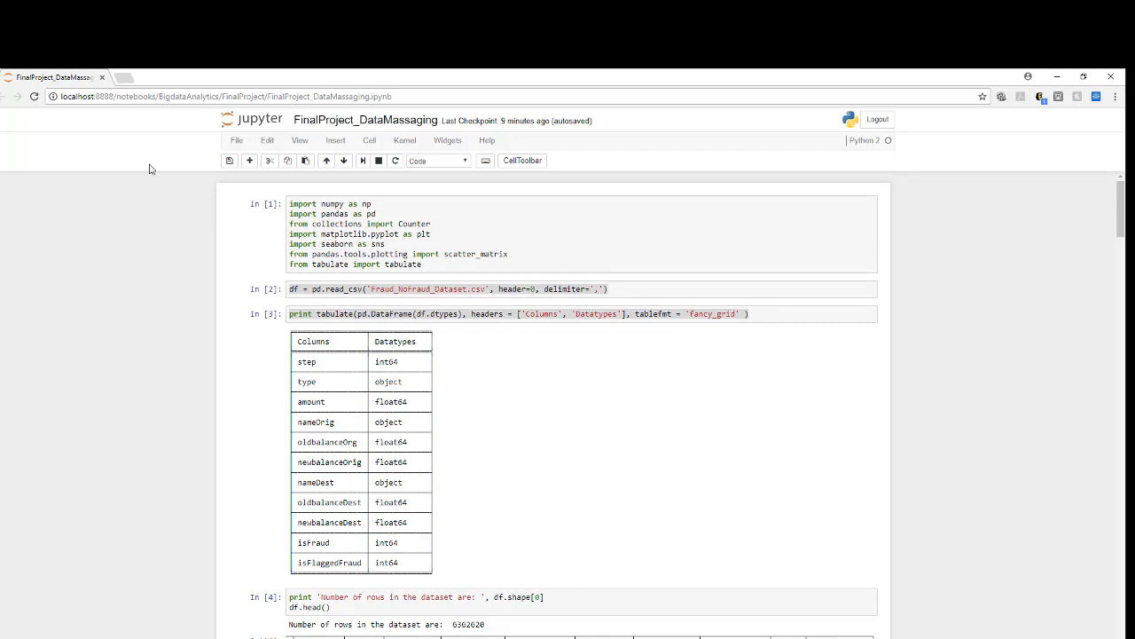
# Step: Switch to Microsoft Azure Machine Learning Studio by opening studio.azureml.net in a new browser tab
pyautogui.click(124, 78)
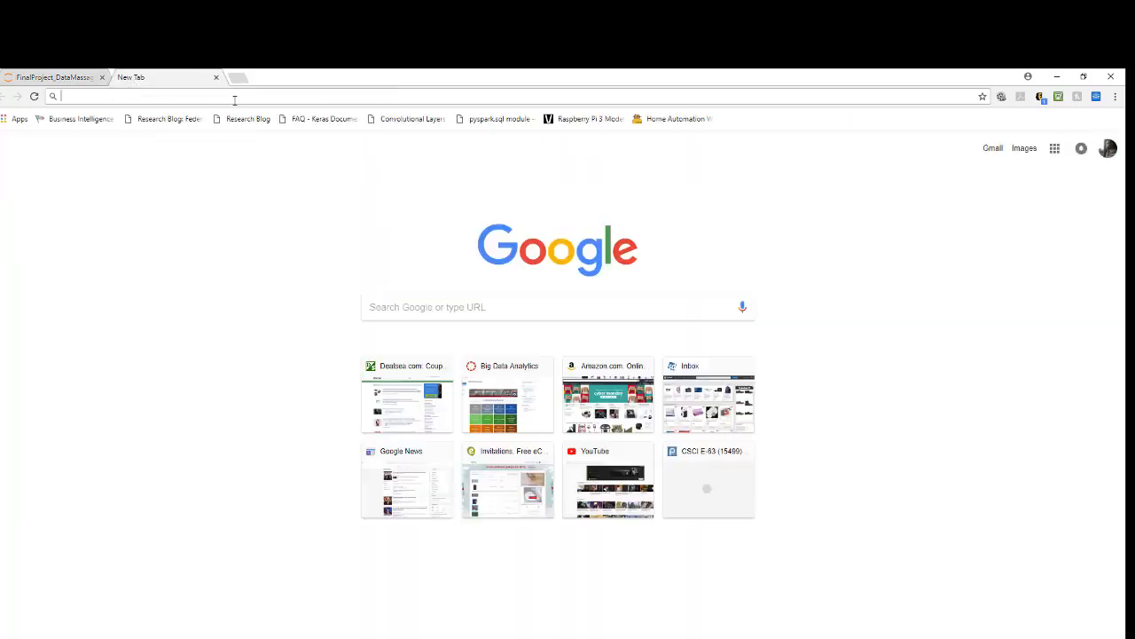
pyautogui.write('studio.azureml.net')
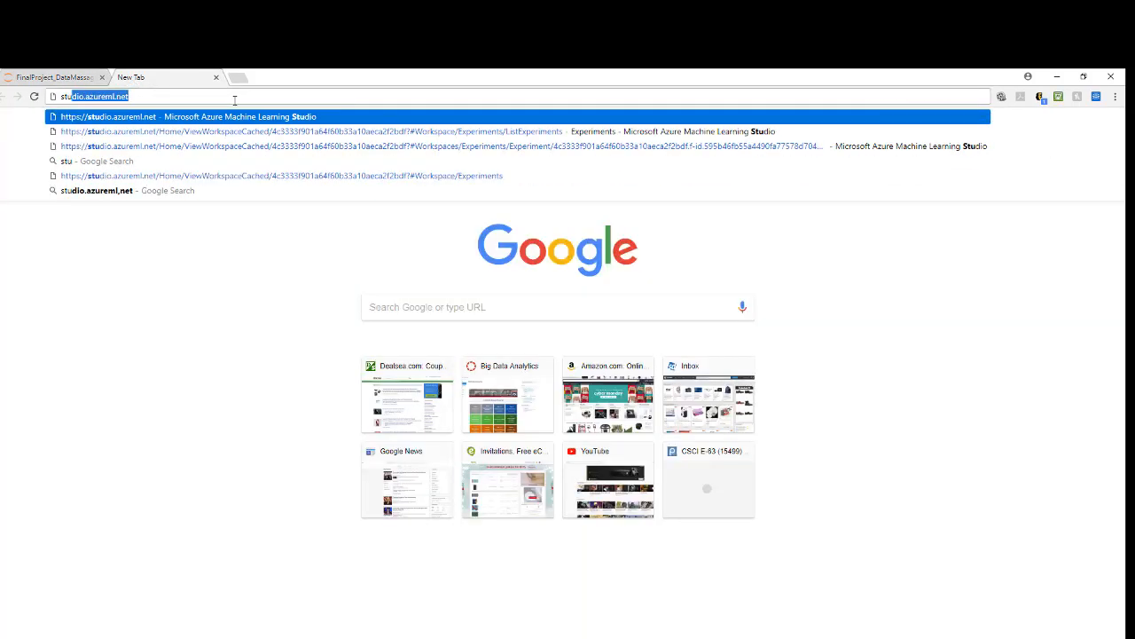
pyautogui.press('Return')
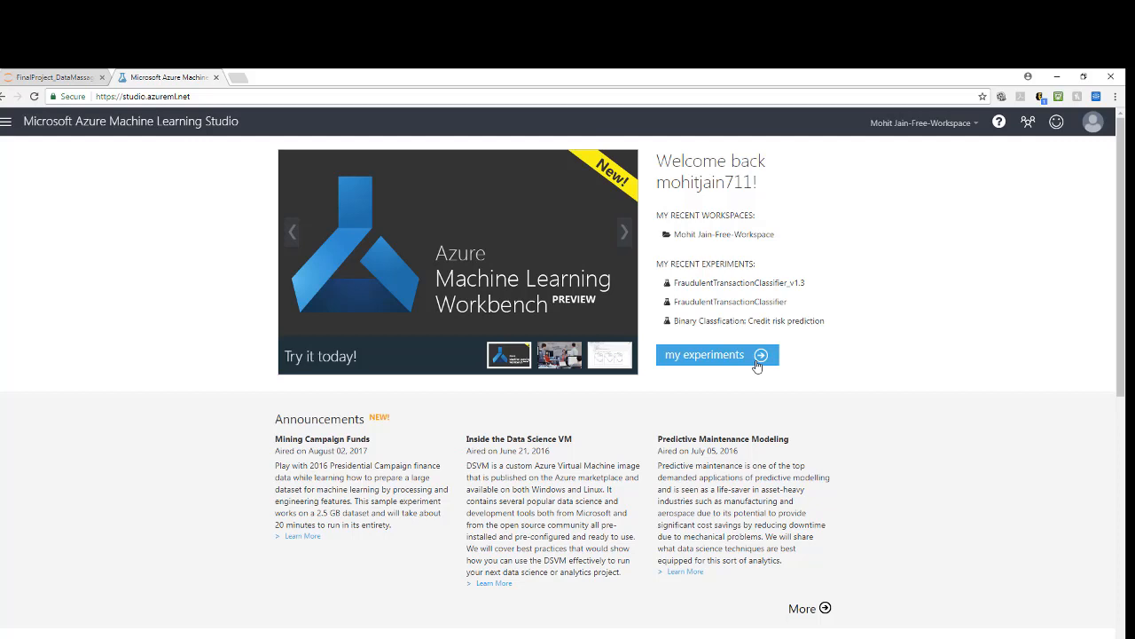
# Step: Open the list of my experiments and dismiss the gallery of new-experiment templates
pyautogui.click(1100, 122)
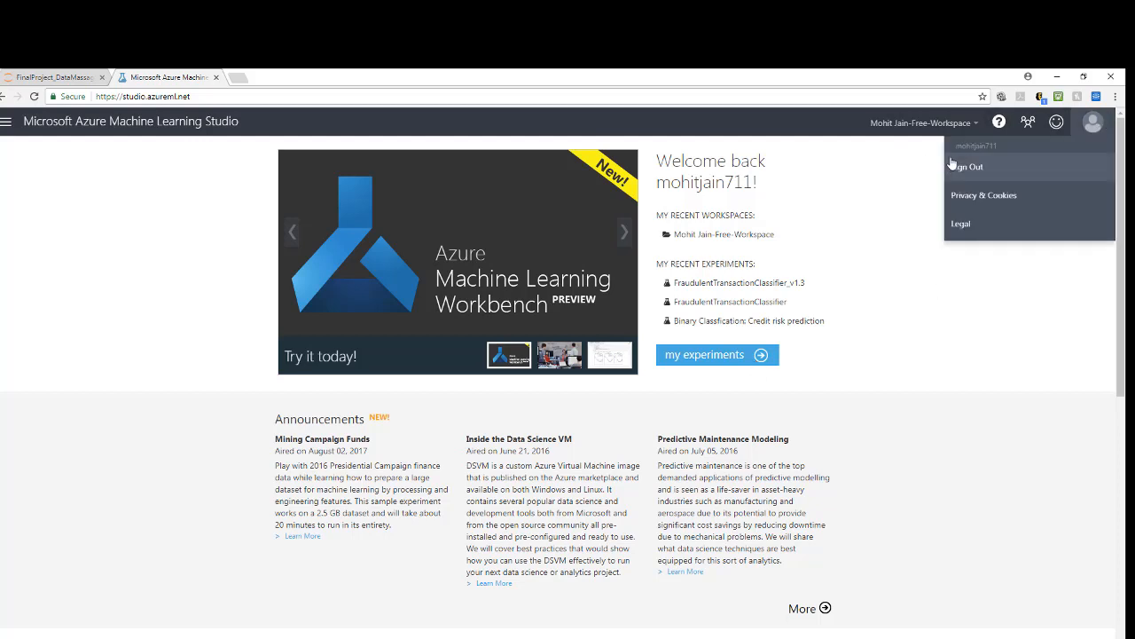
pyautogui.click(742, 365)
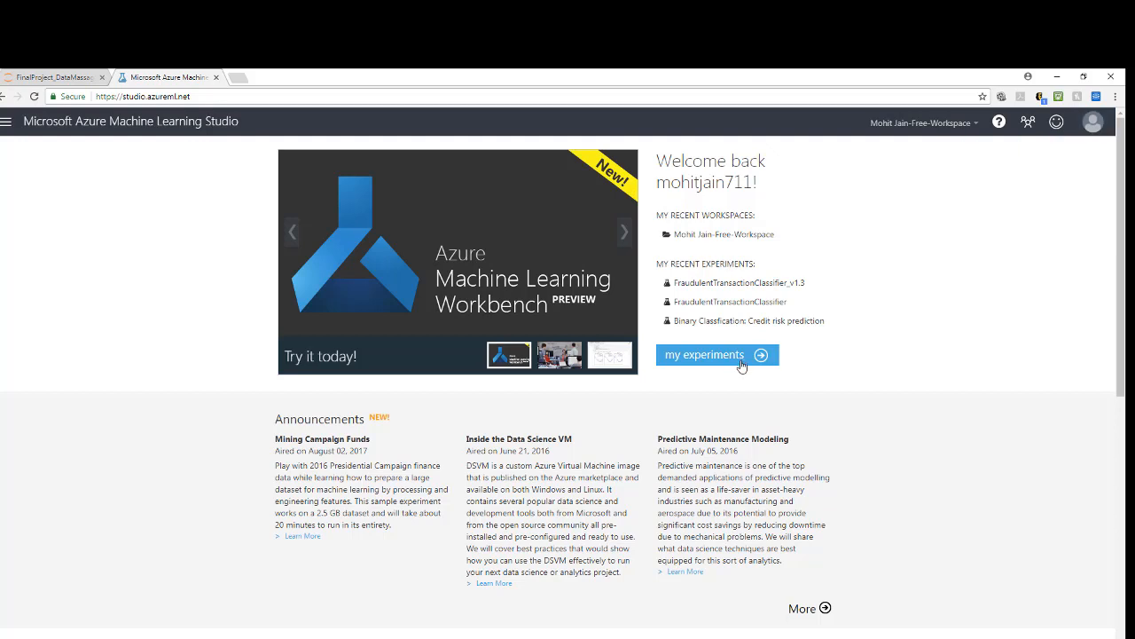
pyautogui.click(741, 365)
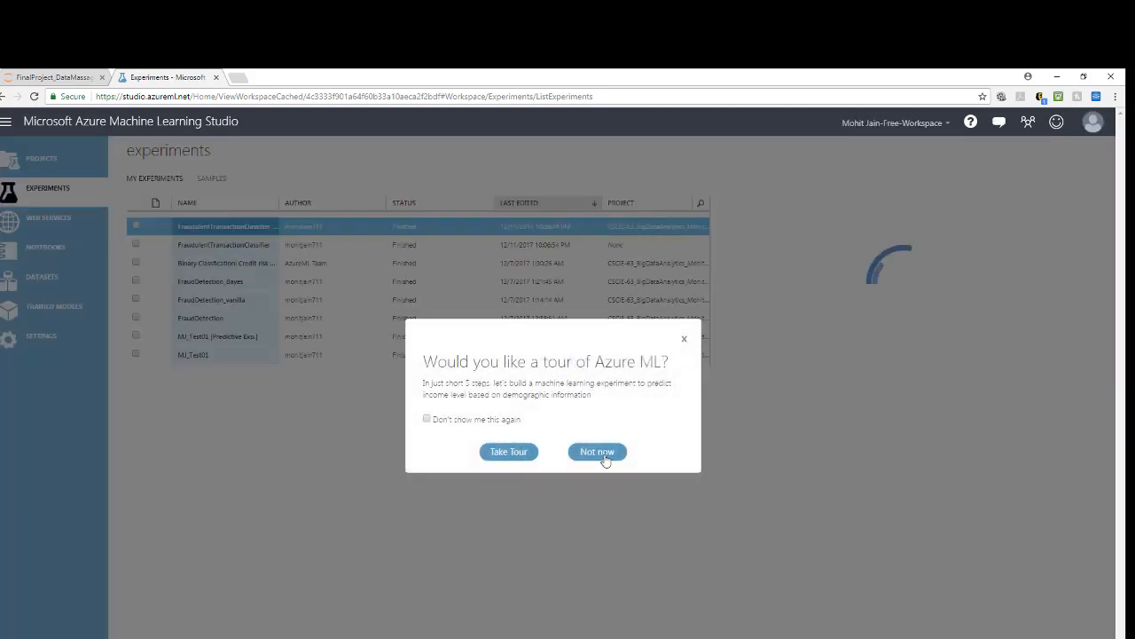
pyautogui.click(597, 451)
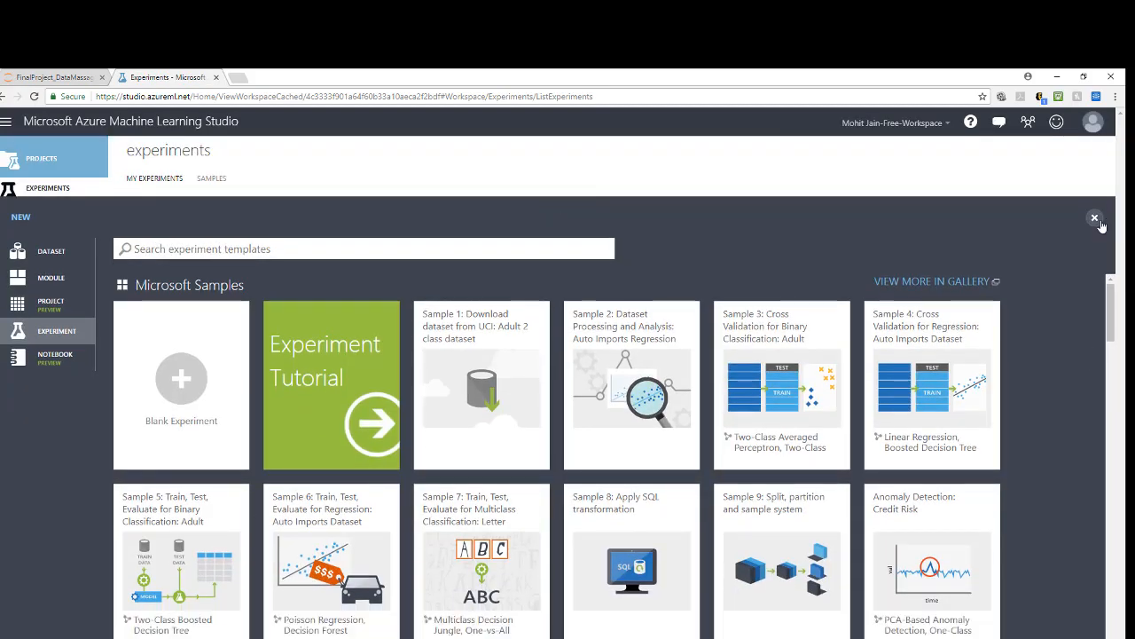
pyautogui.click(1095, 219)
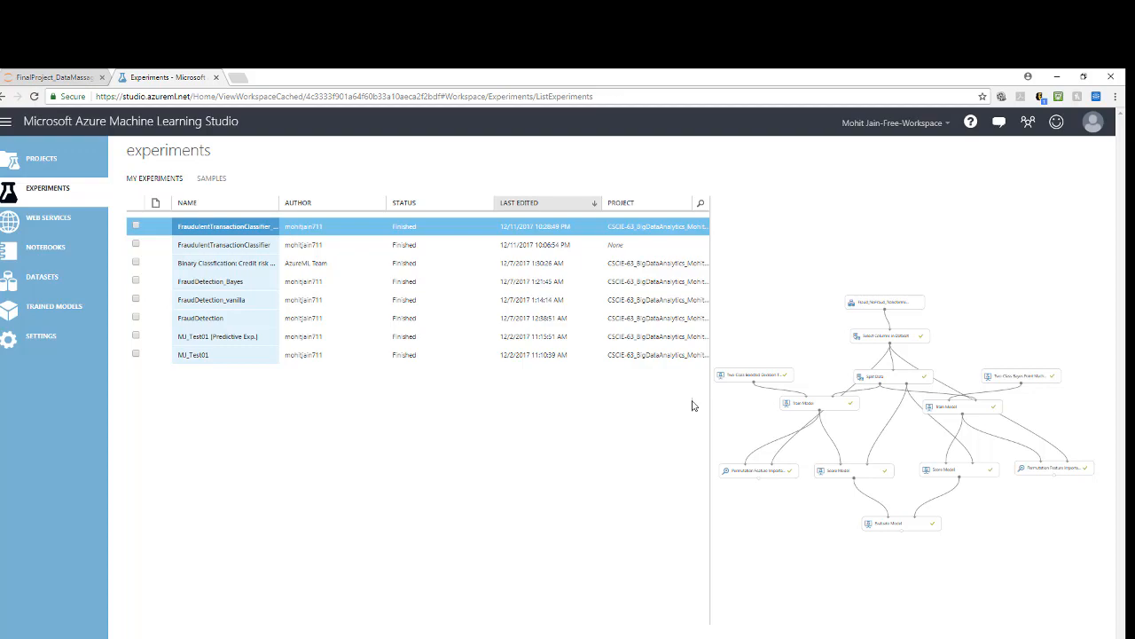
# Step: Browse the Microsoft sample templates for a new experiment and create a blank experiment
pyautogui.click(24, 636)
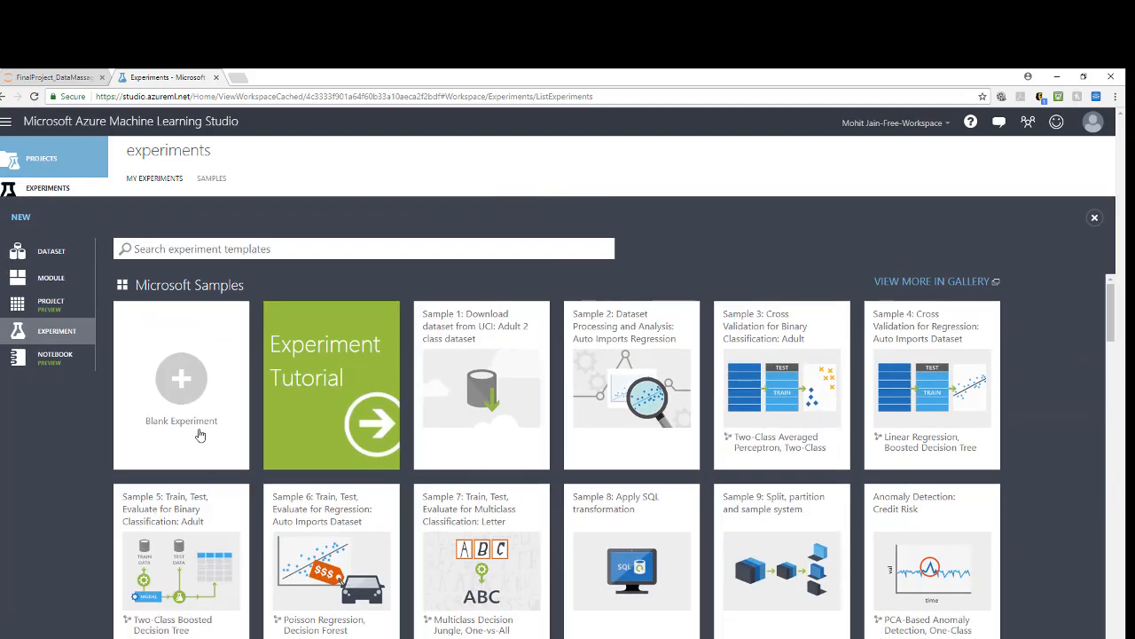
pyautogui.scroll(-4, 382, 431)
pyautogui.scroll(-15, 381, 431)
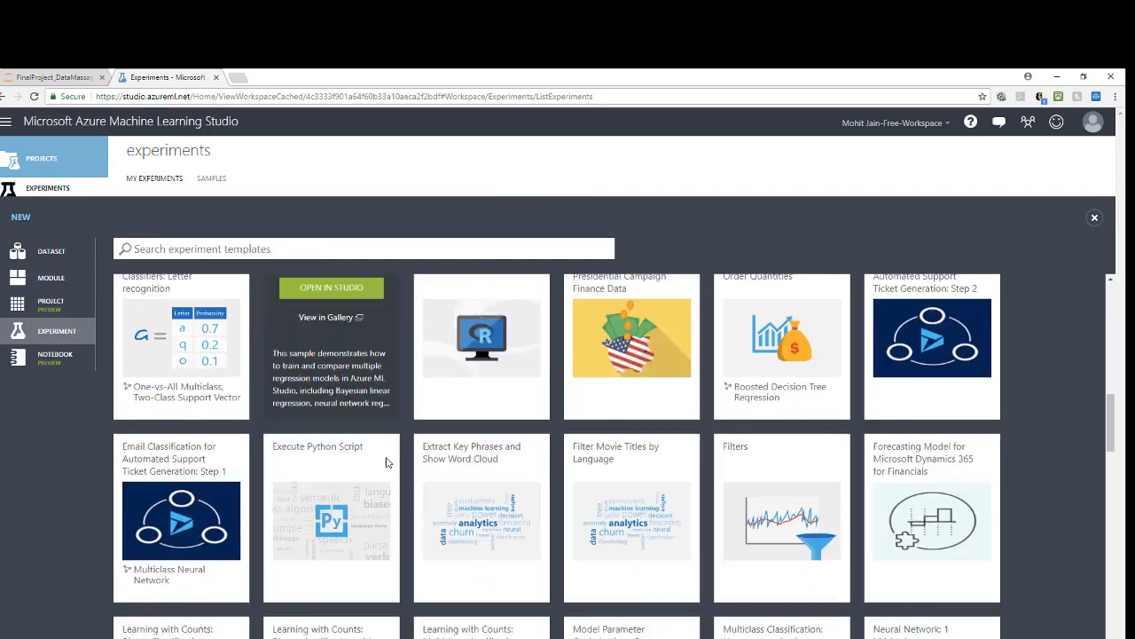
pyautogui.scroll(-20, 387, 462)
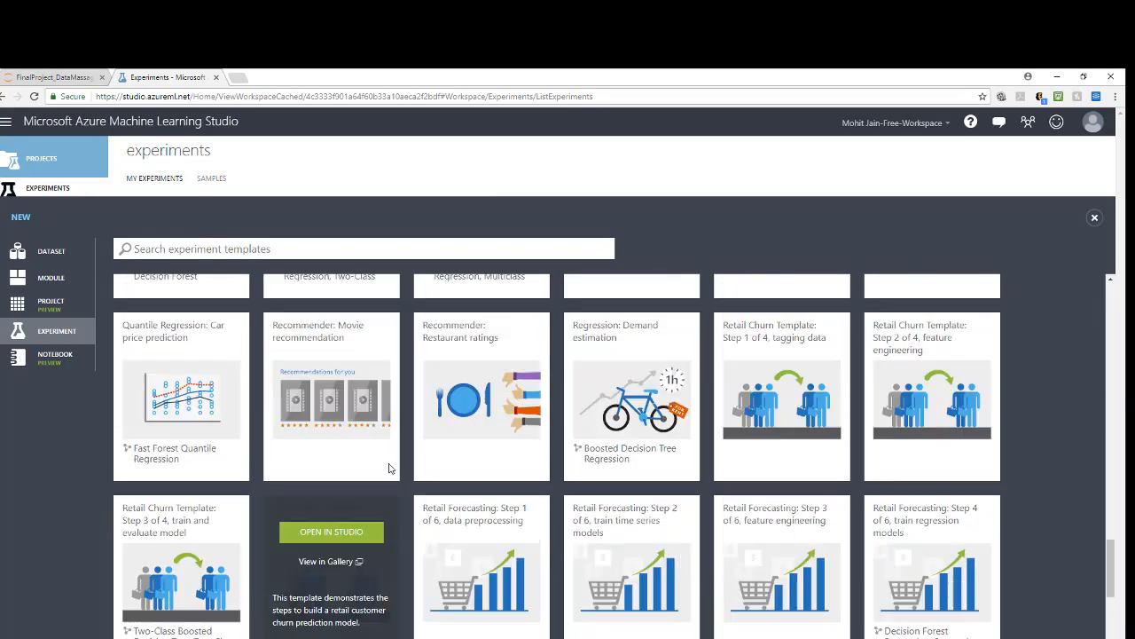
pyautogui.scroll(7, 397, 470)
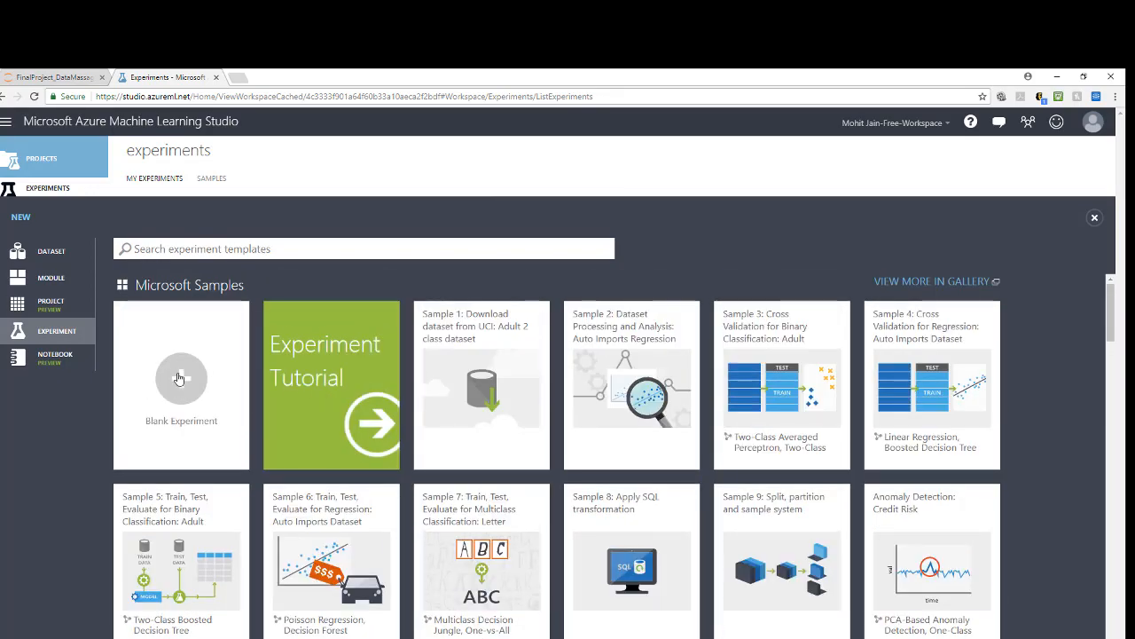
pyautogui.click(176, 378)
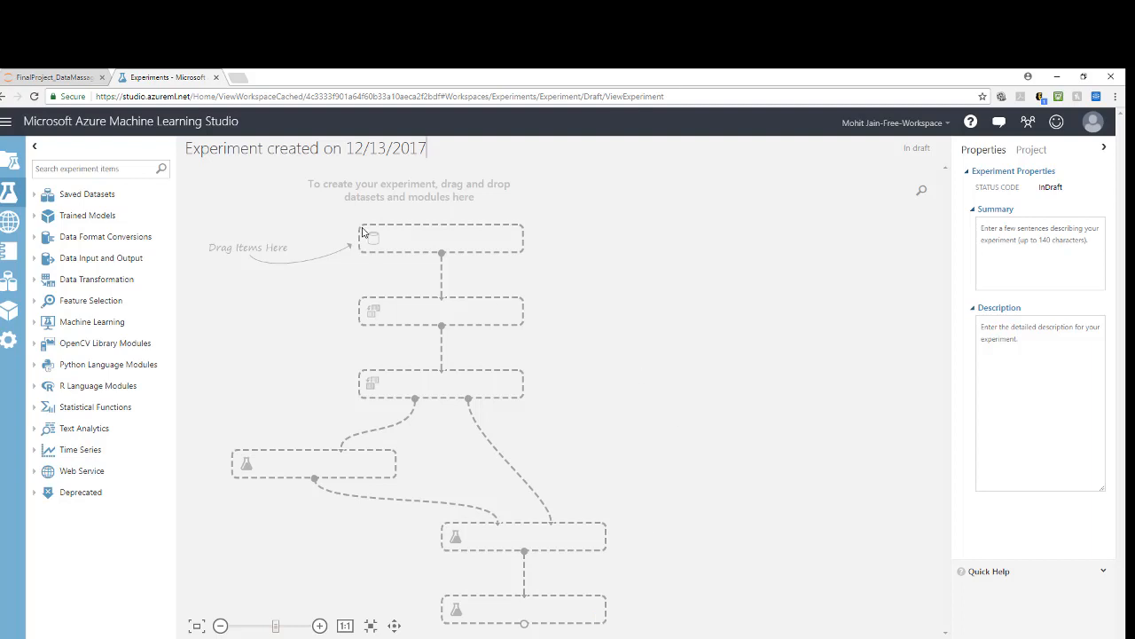
# Step: Rename the experiment as CSCIE-63 FraudClassifierDemo
pyautogui.moveTo(186, 148); pyautogui.dragTo(432, 154)
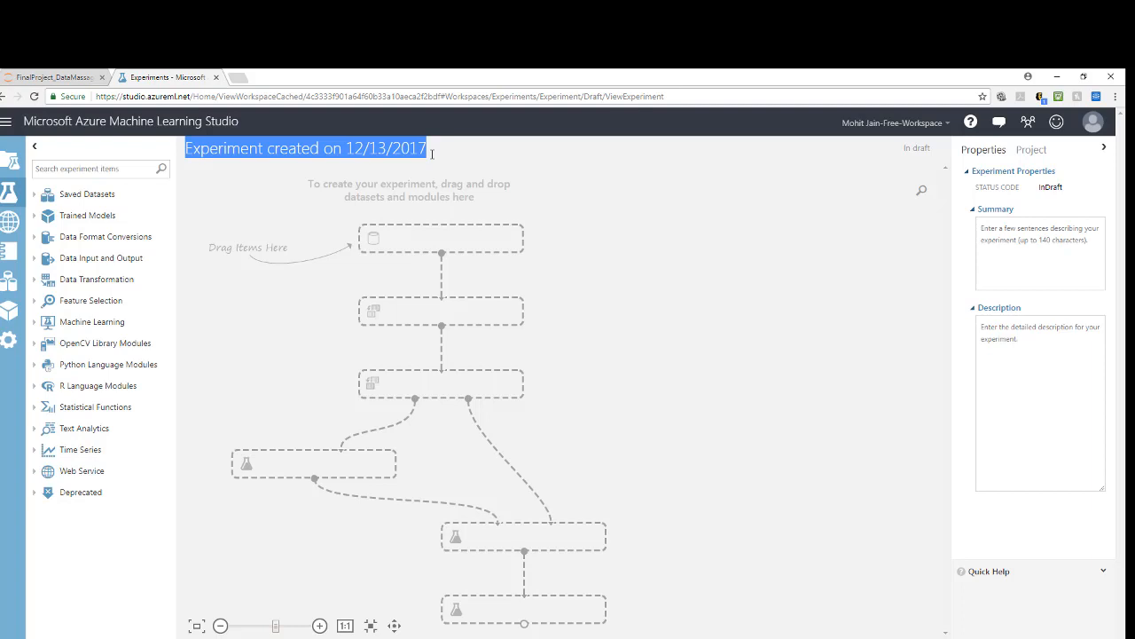
pyautogui.write('CSCIE-63')
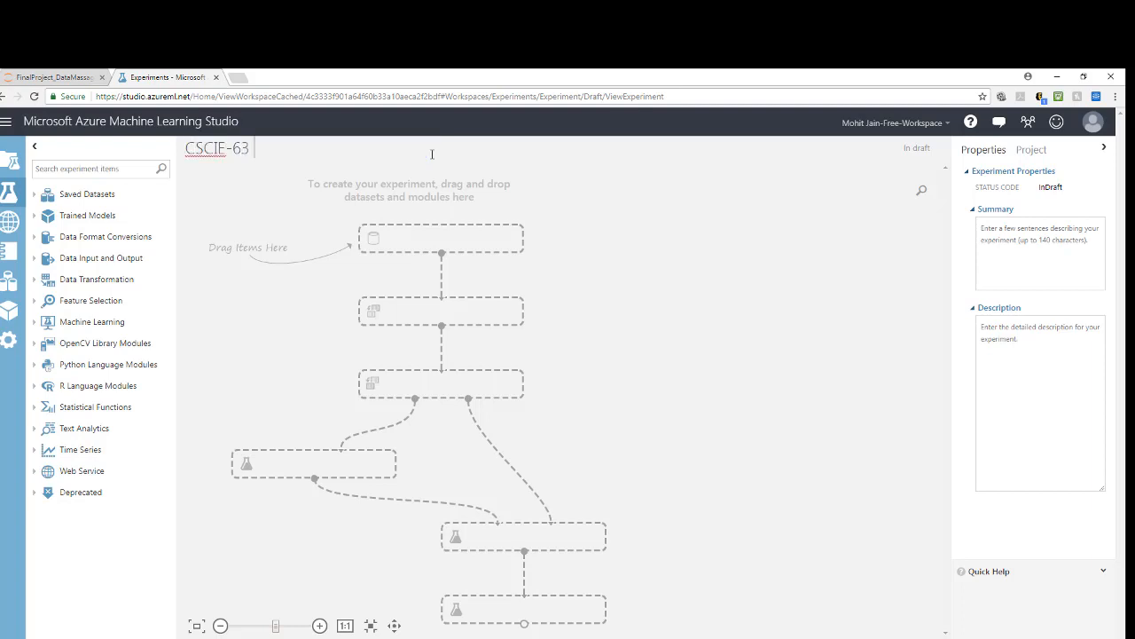
pyautogui.write(' FraudClassifierDemo')
# Step: Add the saved dataset Fraud_NoFraud_TransformedDS.csv to the upper part of the experiment canvas
pyautogui.click(85, 194)
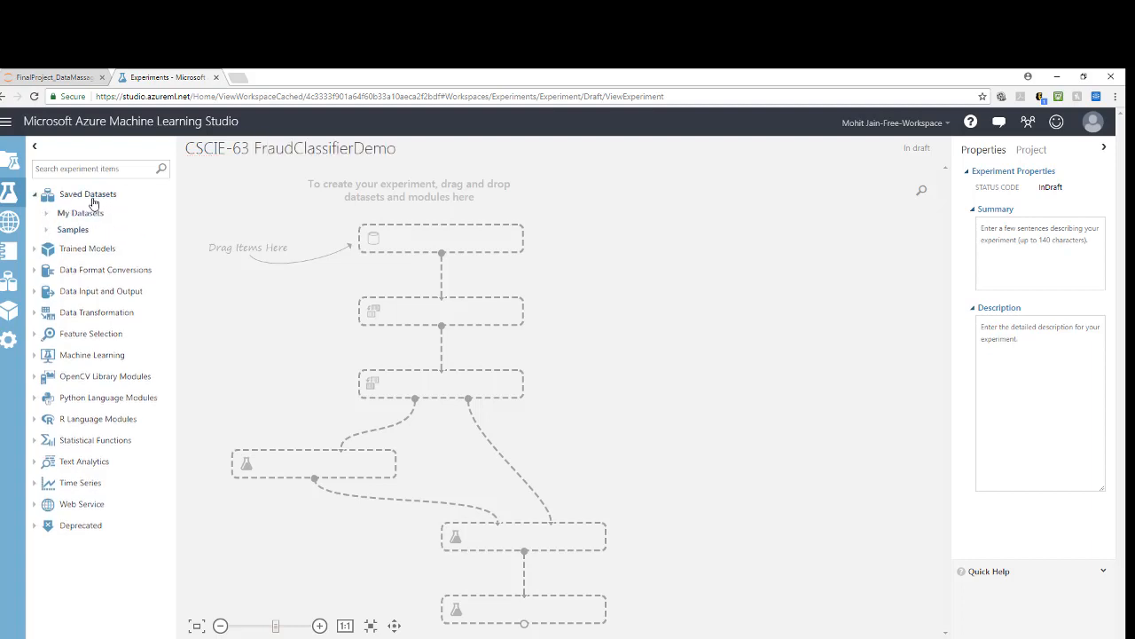
pyautogui.click(81, 215)
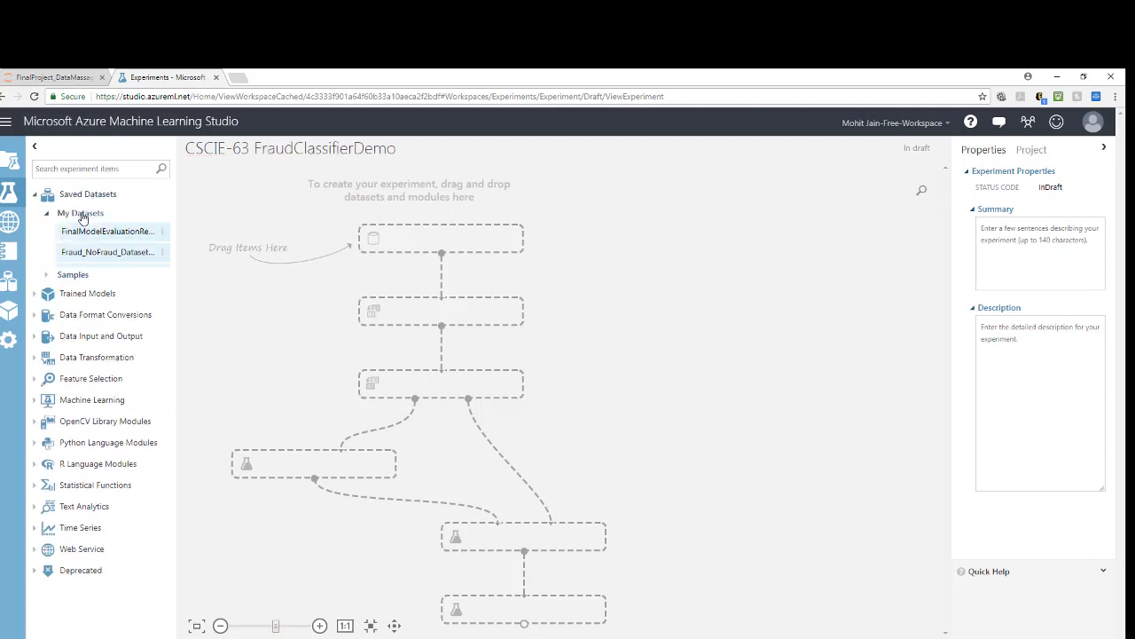
pyautogui.moveTo(173, 219); pyautogui.dragTo(222, 220)
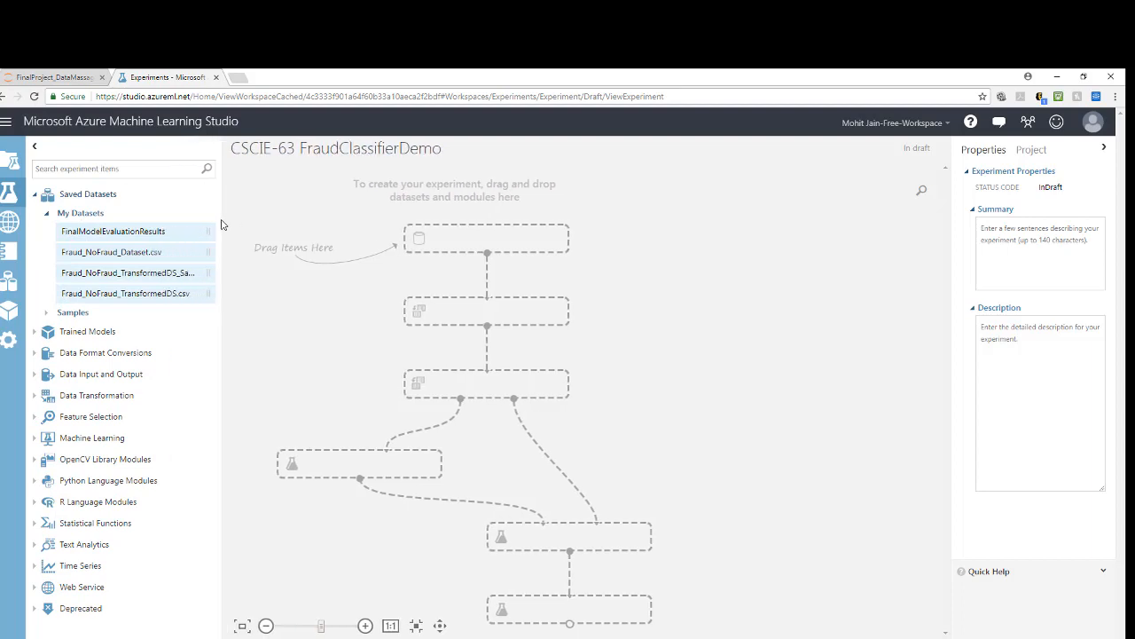
pyautogui.moveTo(129, 300); pyautogui.dragTo(605, 229)
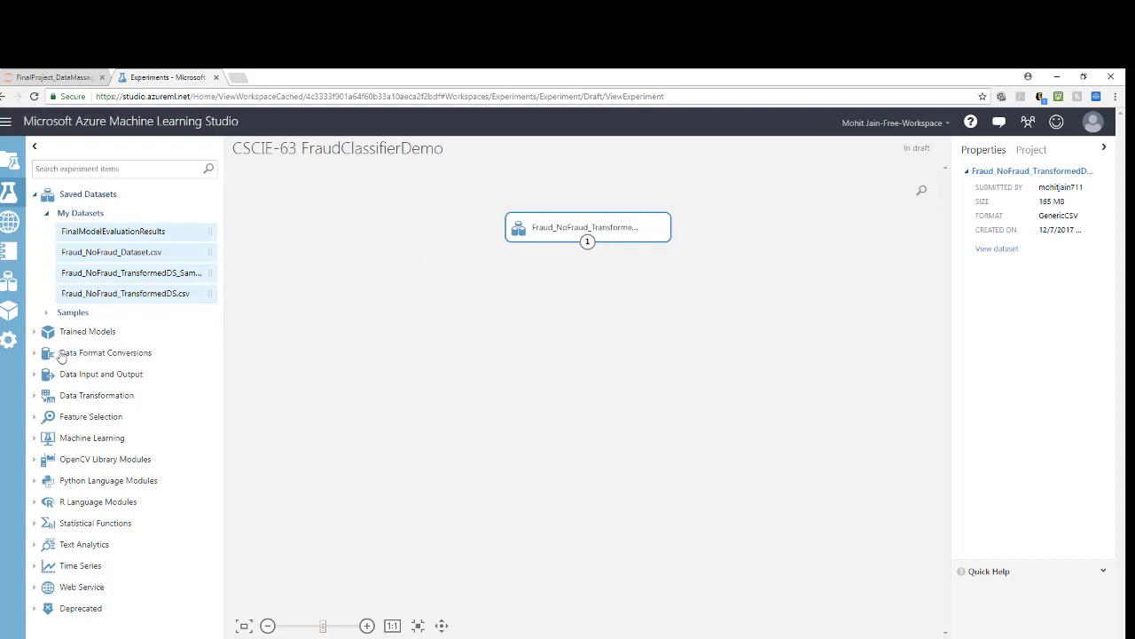
# Step: Add a Select Columns in Dataset module below the dataset and connect the dataset's output to it
pyautogui.click(35, 395)
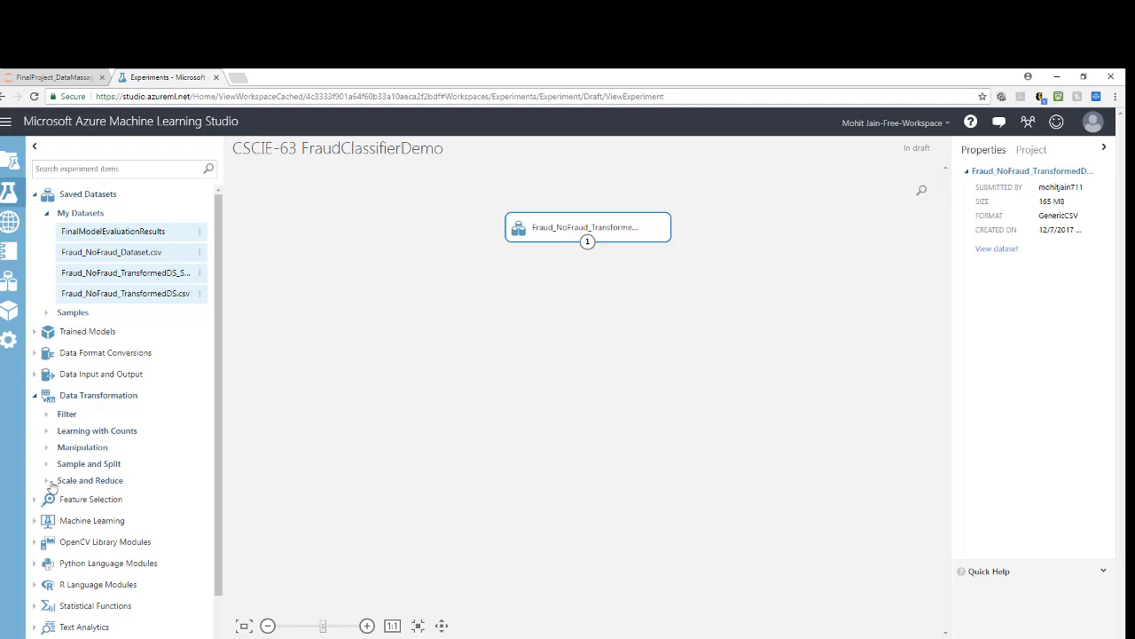
pyautogui.click(50, 451)
pyautogui.scroll(-1, 62, 373)
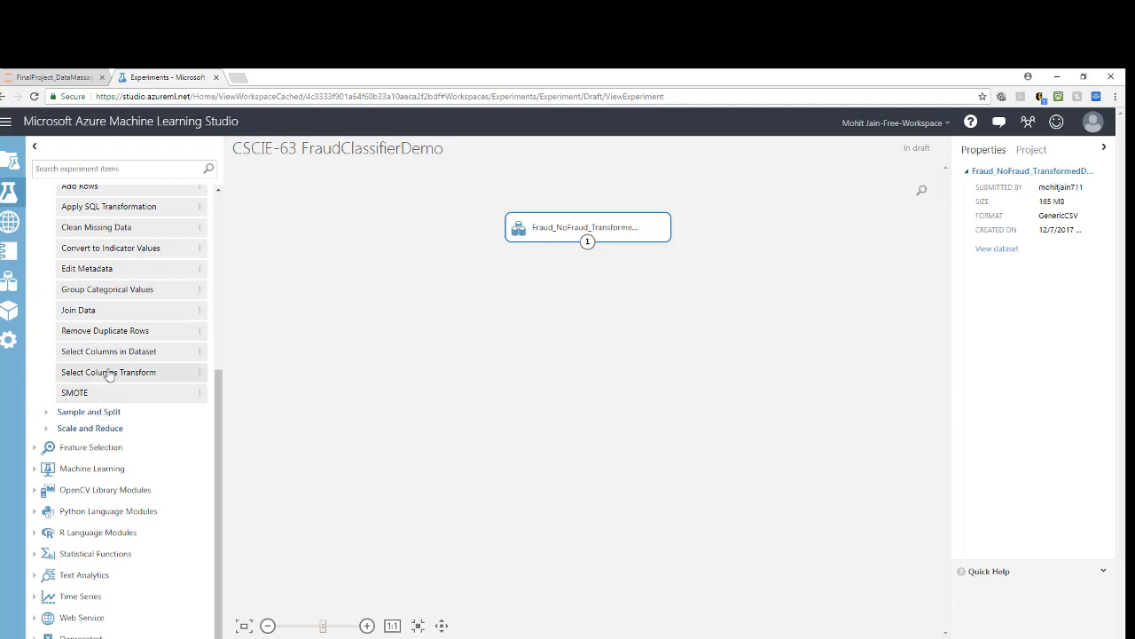
pyautogui.moveTo(70, 351); pyautogui.dragTo(656, 273)
pyautogui.moveTo(587, 242); pyautogui.dragTo(588, 297)
# Step: Include all columns from step through isFraud in the Select Columns in Dataset module, leaving out Column 0
pyautogui.click(1030, 248)
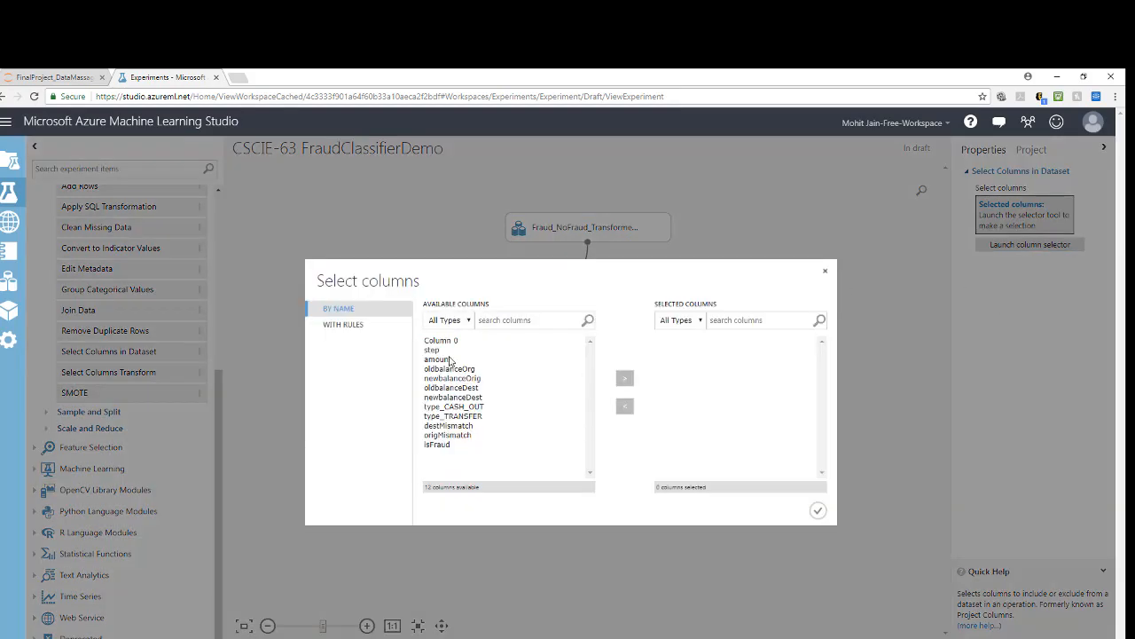
pyautogui.click(439, 350)
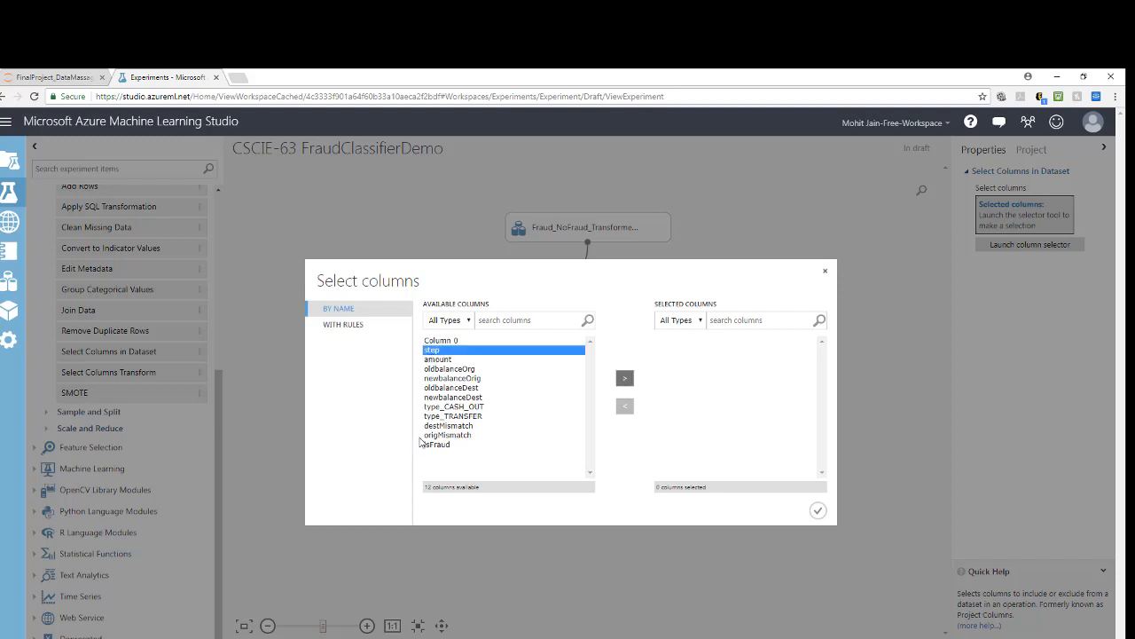
pyautogui.keyDown('shift'); pyautogui.click(434, 444); pyautogui.keyUp('shift')
pyautogui.click(626, 378)
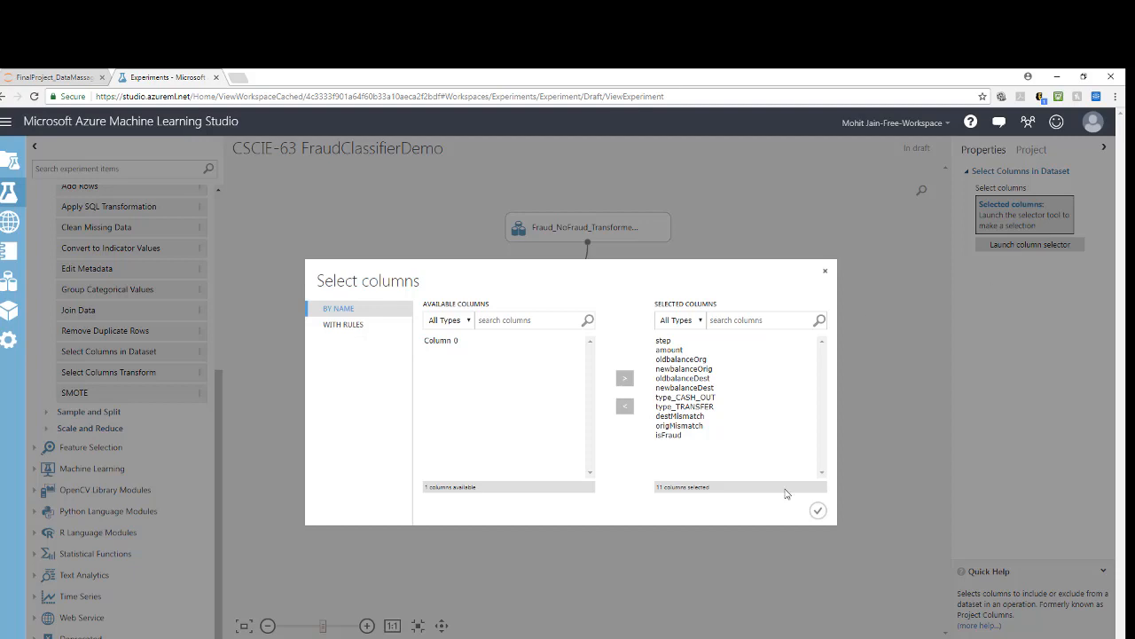
pyautogui.click(817, 510)
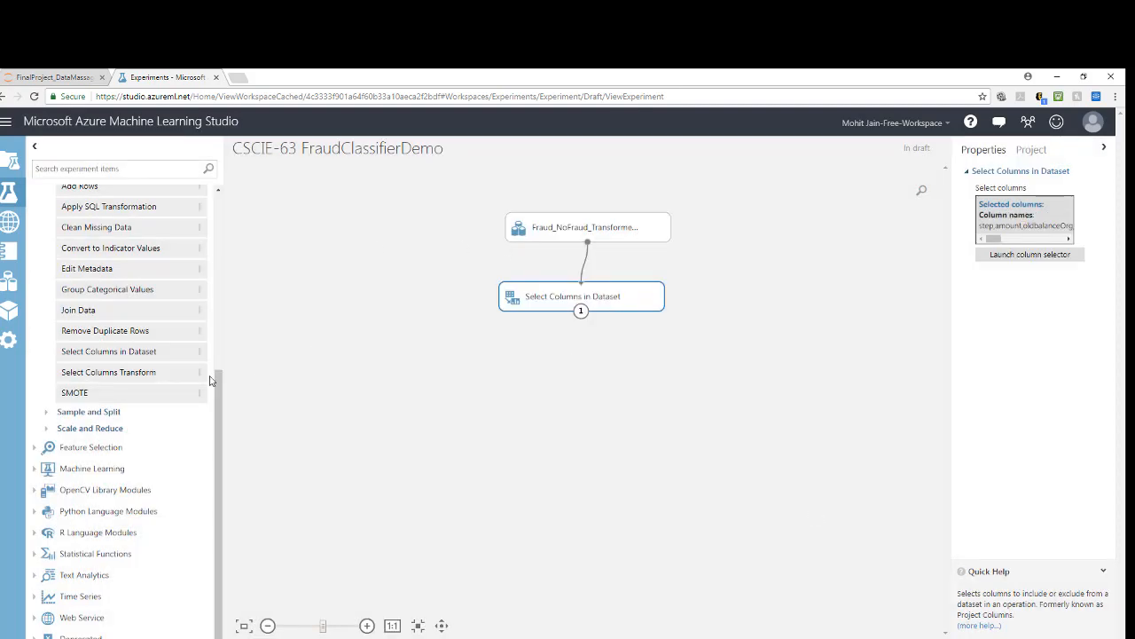
# Step: Add a Split Data module fed by Select Columns in Dataset and open its first-output row fraction for editing
pyautogui.click(64, 413)
pyautogui.moveTo(80, 451); pyautogui.dragTo(545, 367)
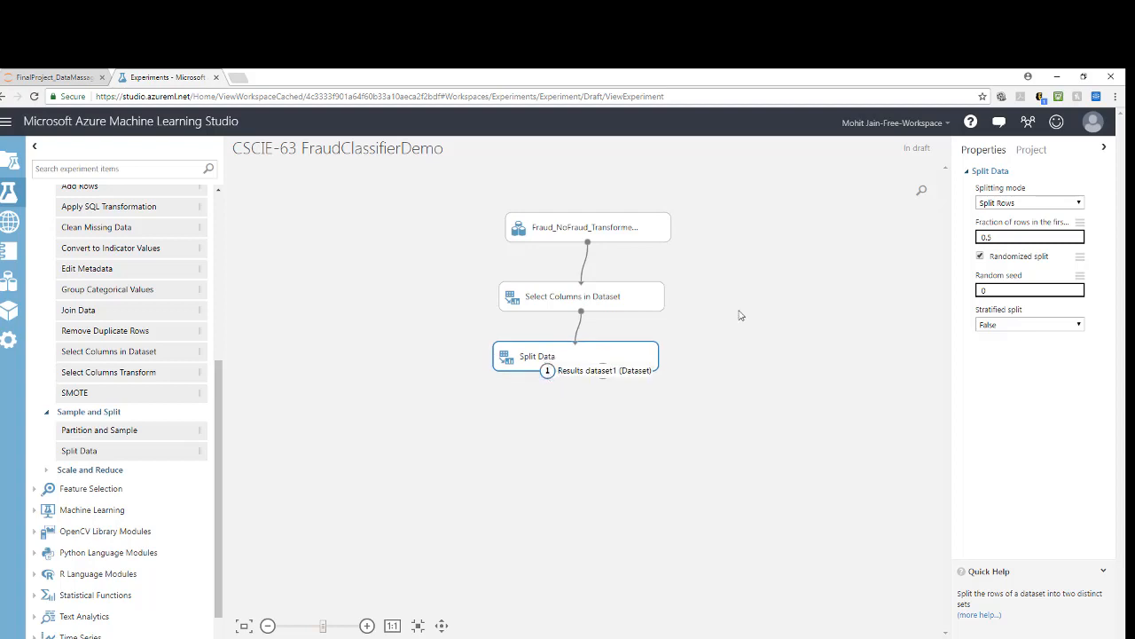
pyautogui.click(993, 240)
pyautogui.click(951, 248)
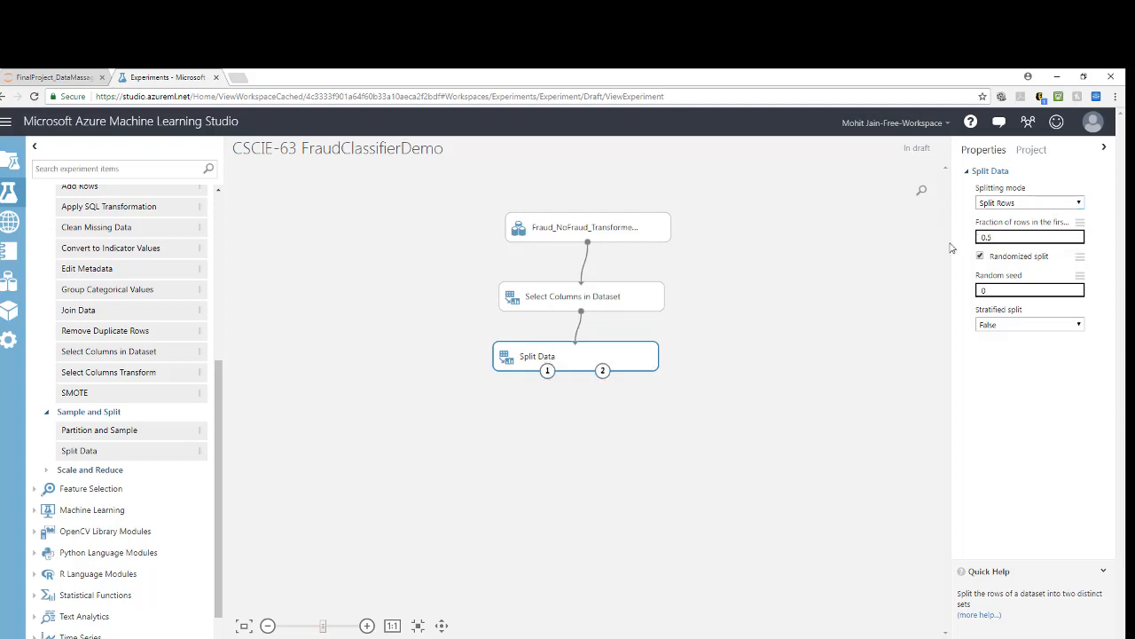
pyautogui.click(1005, 241)
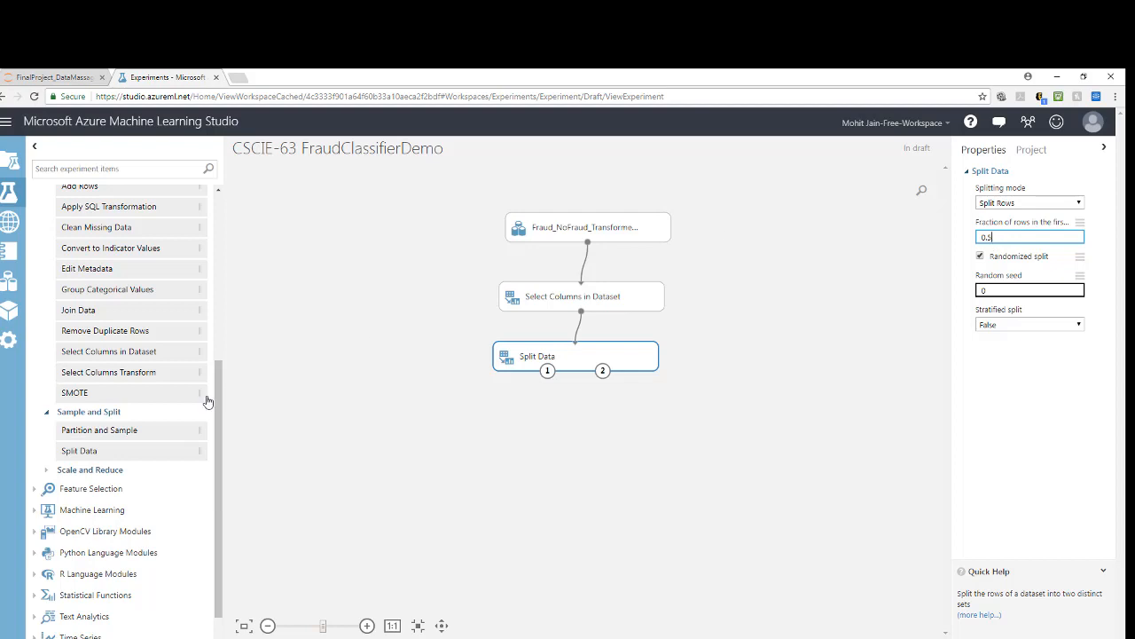
# Step: Place a Two-Class Boosted Decision Tree to the left of Split Data and a Two-Class Bayes Point Machine to its right
pyautogui.click(46, 413)
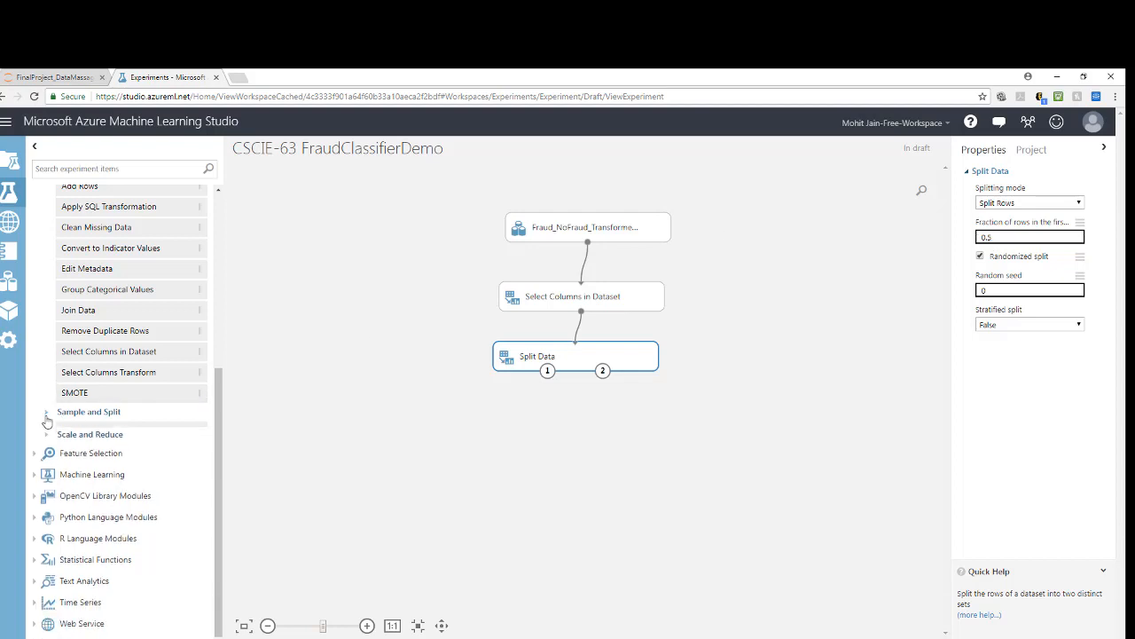
pyautogui.click(36, 473)
pyautogui.click(46, 505)
pyautogui.scroll(-3, 107, 417)
pyautogui.click(59, 409)
pyautogui.scroll(-5, 133, 390)
pyautogui.scroll(3, 124, 443)
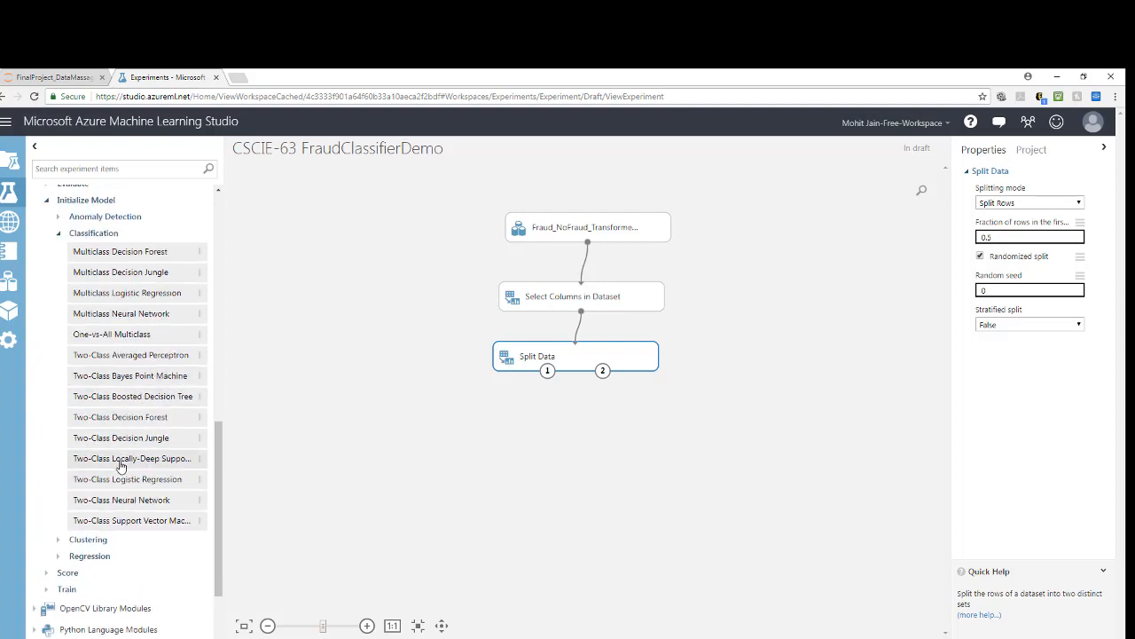
pyautogui.moveTo(120, 399); pyautogui.dragTo(342, 358)
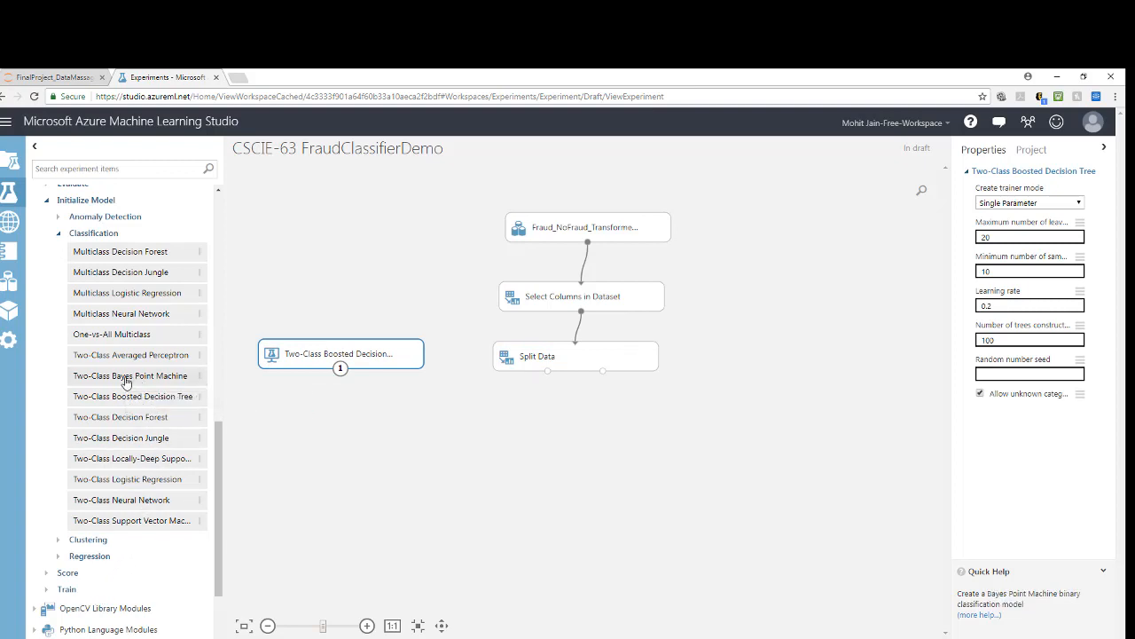
pyautogui.moveTo(127, 381); pyautogui.dragTo(816, 359)
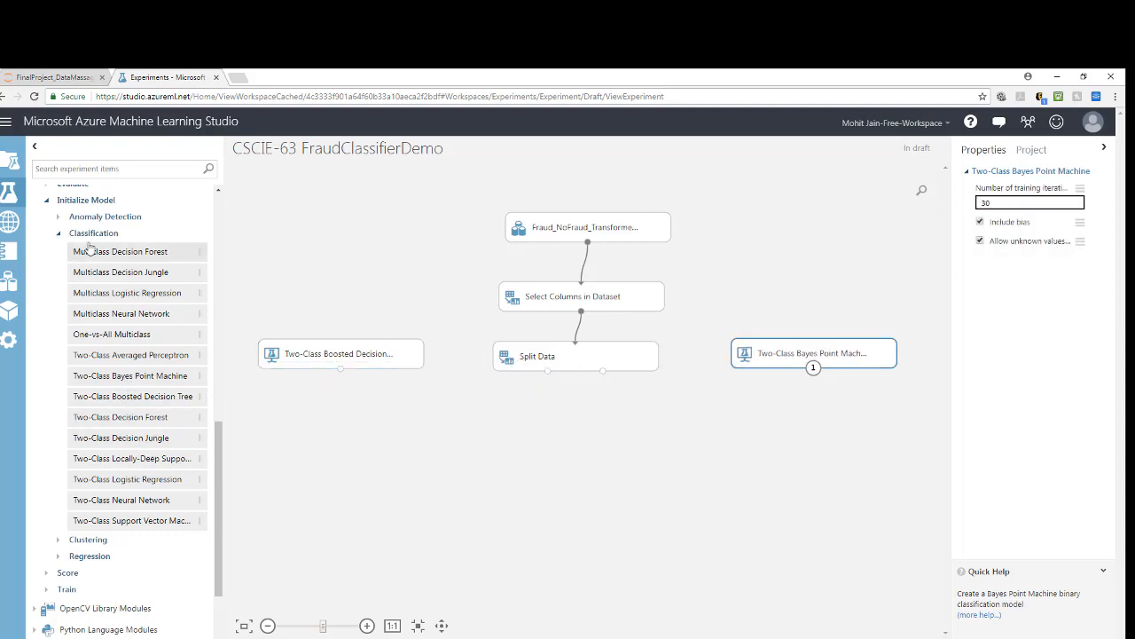
# Step: Add a Train Model module below the boosted decision tree and connect the tree and Split Data's first output to it
pyautogui.click(59, 235)
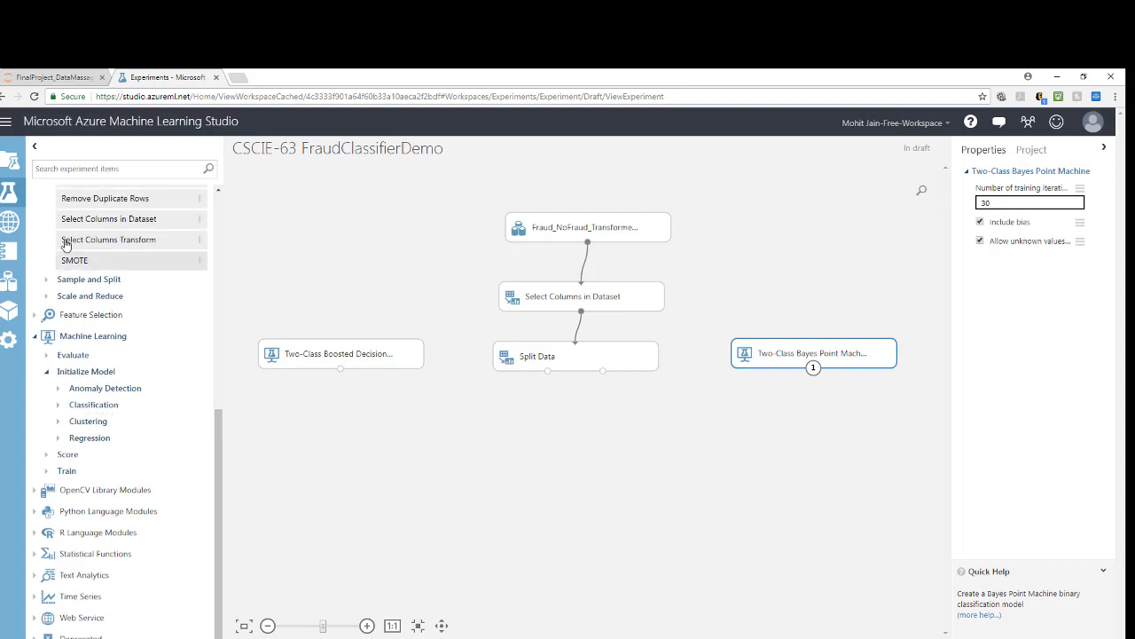
pyautogui.click(46, 471)
pyautogui.moveTo(76, 447); pyautogui.dragTo(414, 435)
pyautogui.moveTo(341, 370); pyautogui.dragTo(388, 414)
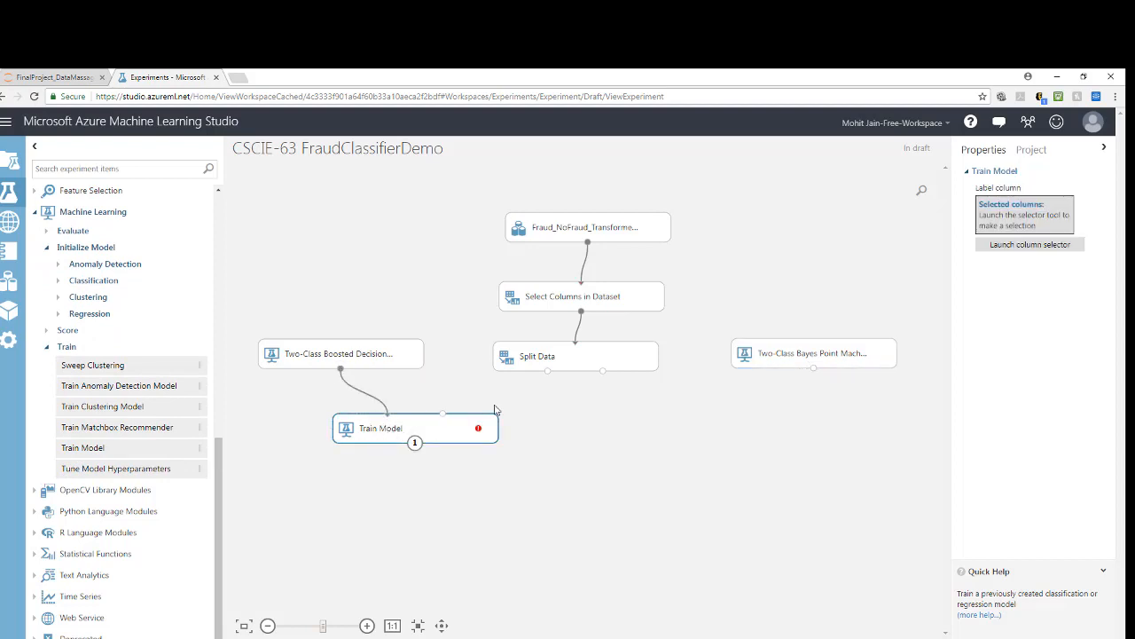
pyautogui.moveTo(549, 371)
pyautogui.mouseDown()
pyautogui.moveTo(464, 400)
pyautogui.moveTo(447, 426)
pyautogui.mouseUp()
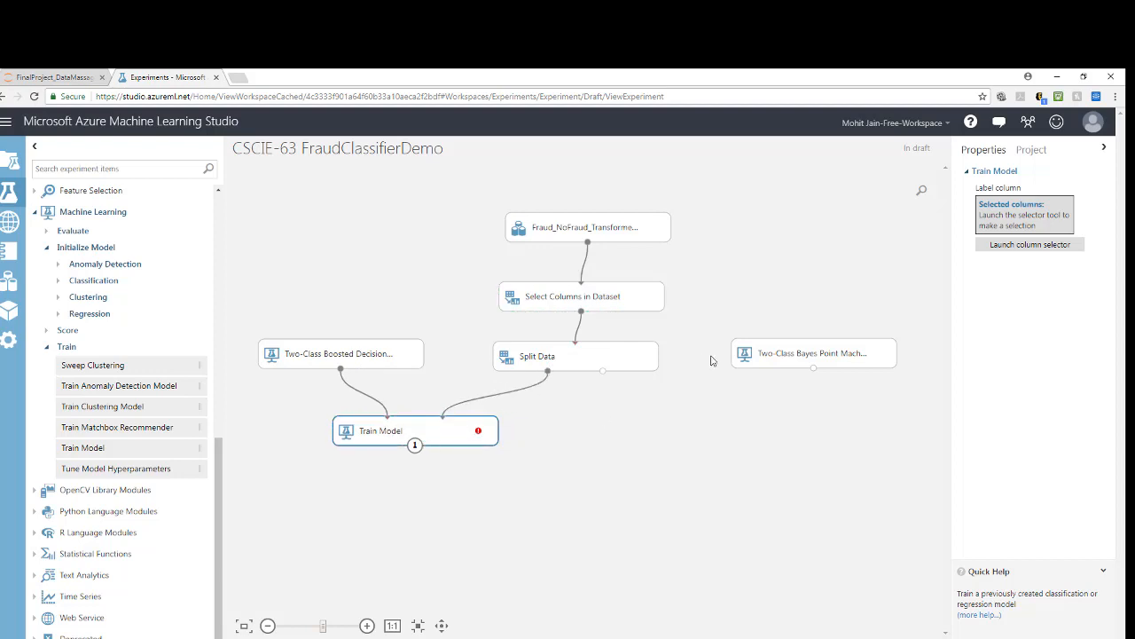
# Step: Add a second Train Model below the Bayes Point Machine, fed by that algorithm and Split Data's second output
pyautogui.moveTo(93, 450); pyautogui.dragTo(742, 436)
pyautogui.moveTo(603, 371); pyautogui.dragTo(768, 417)
pyautogui.moveTo(813, 368); pyautogui.dragTo(713, 416)
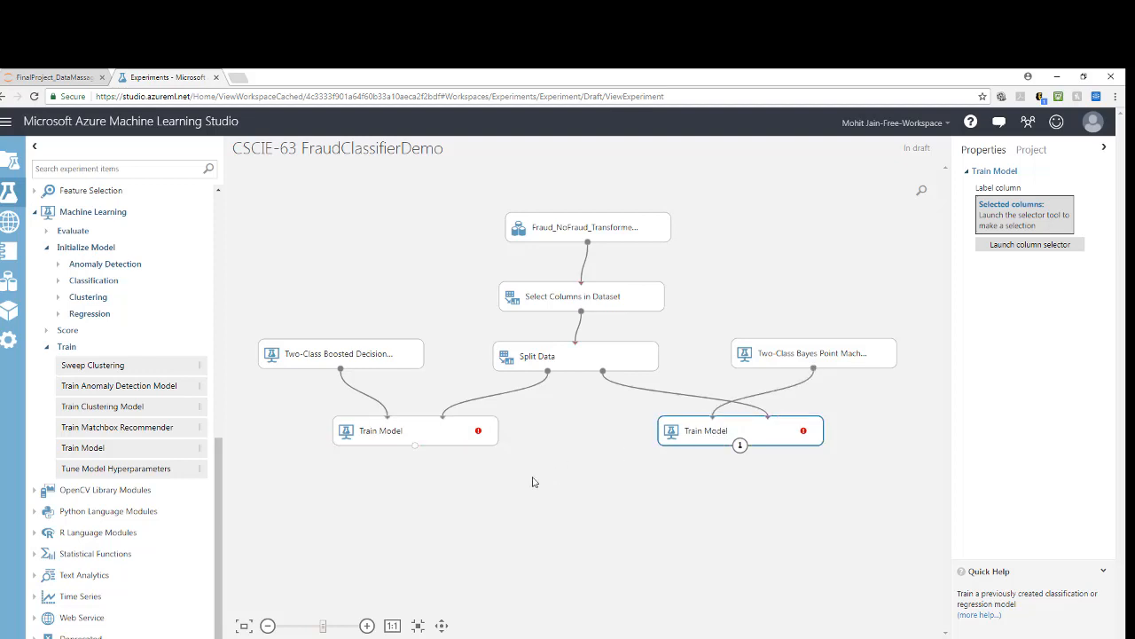
# Step: Set isFraud as the label column of the boosted decision tree's Train Model
pyautogui.click(484, 432)
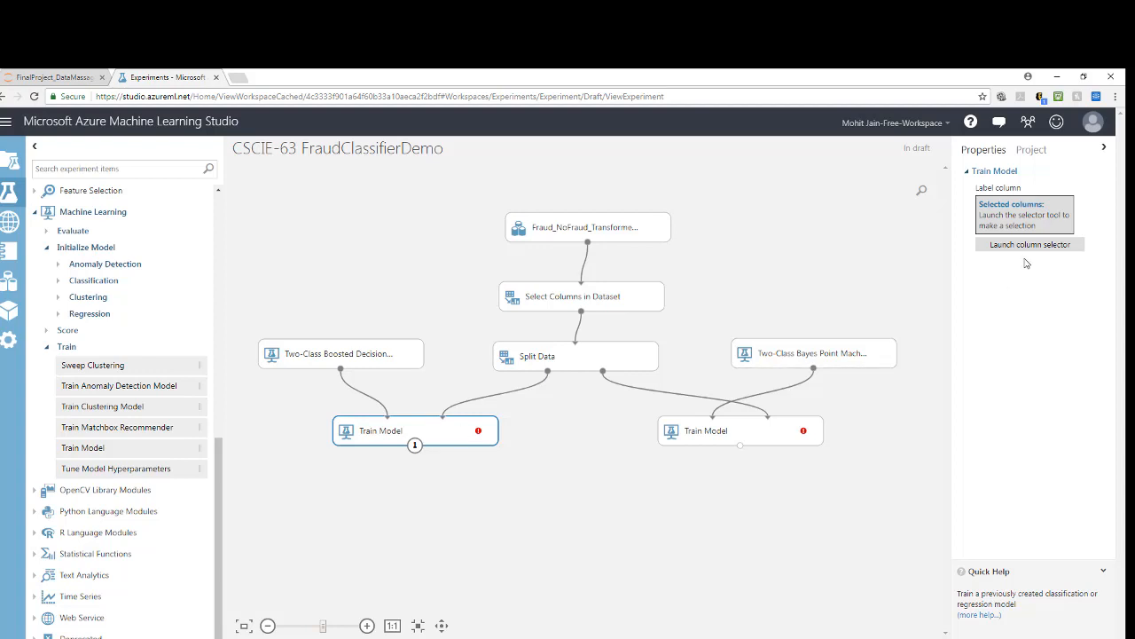
pyautogui.click(1056, 251)
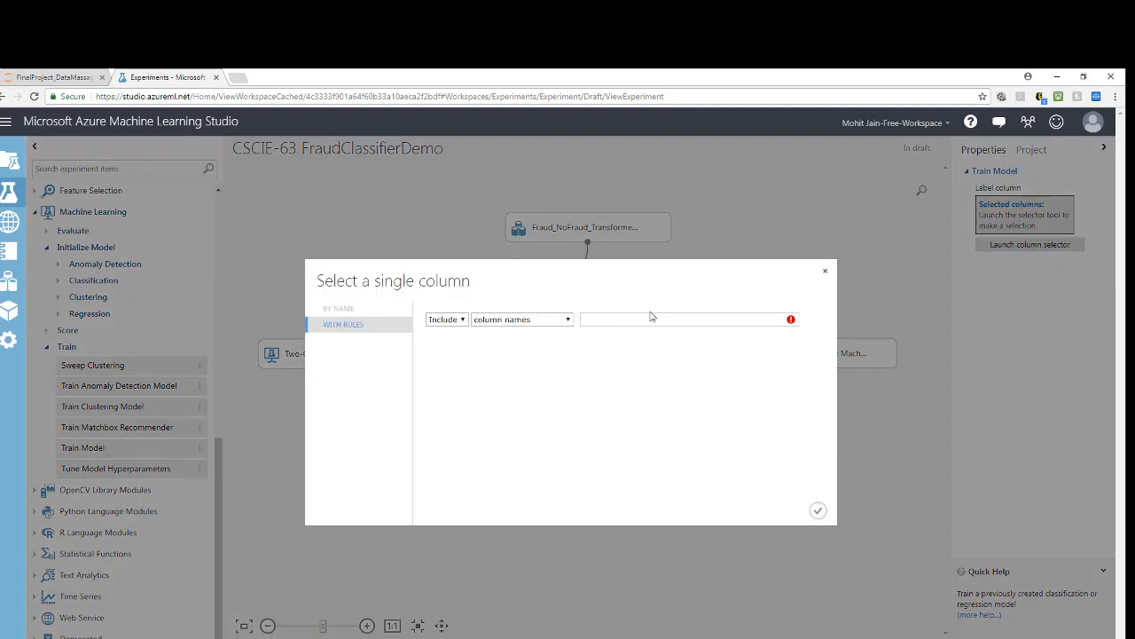
pyautogui.click(625, 320)
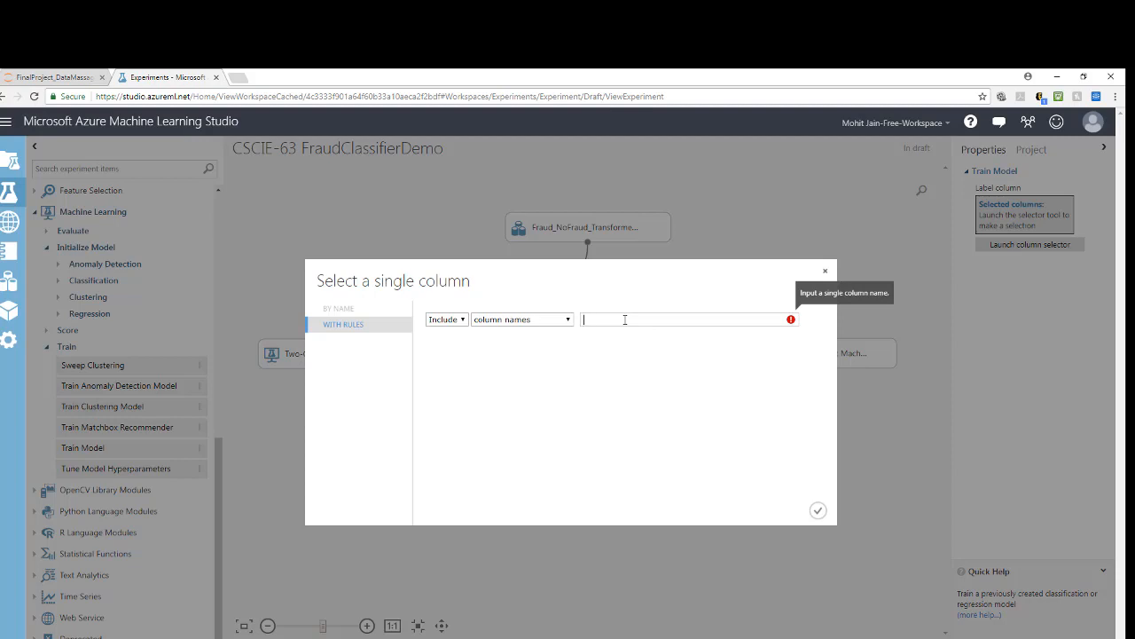
pyautogui.write('s')
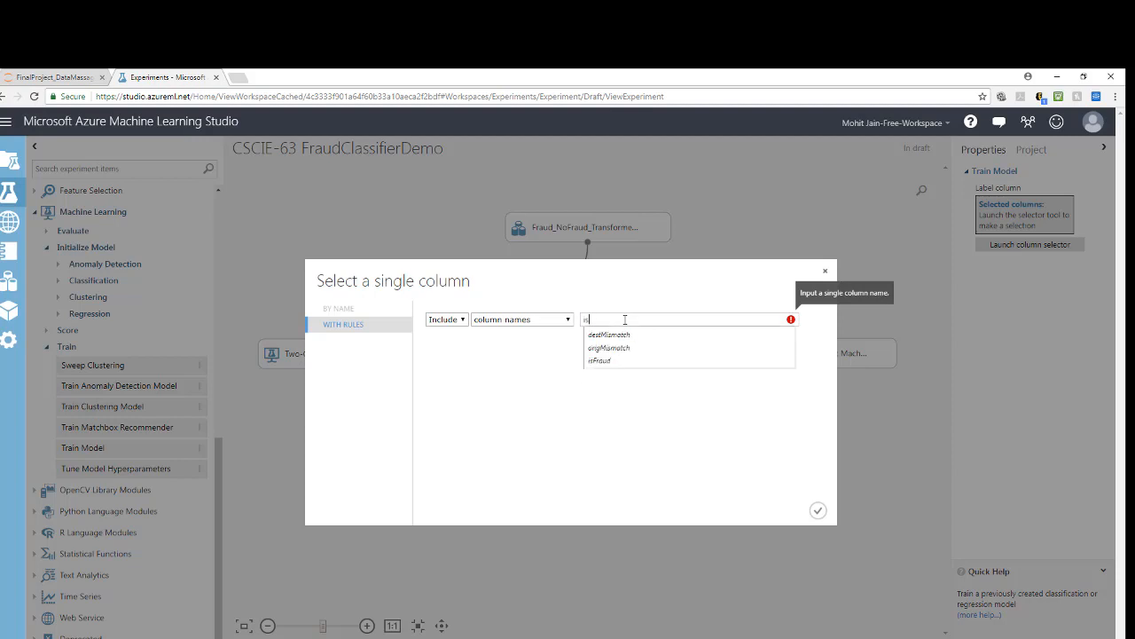
pyautogui.click(608, 360)
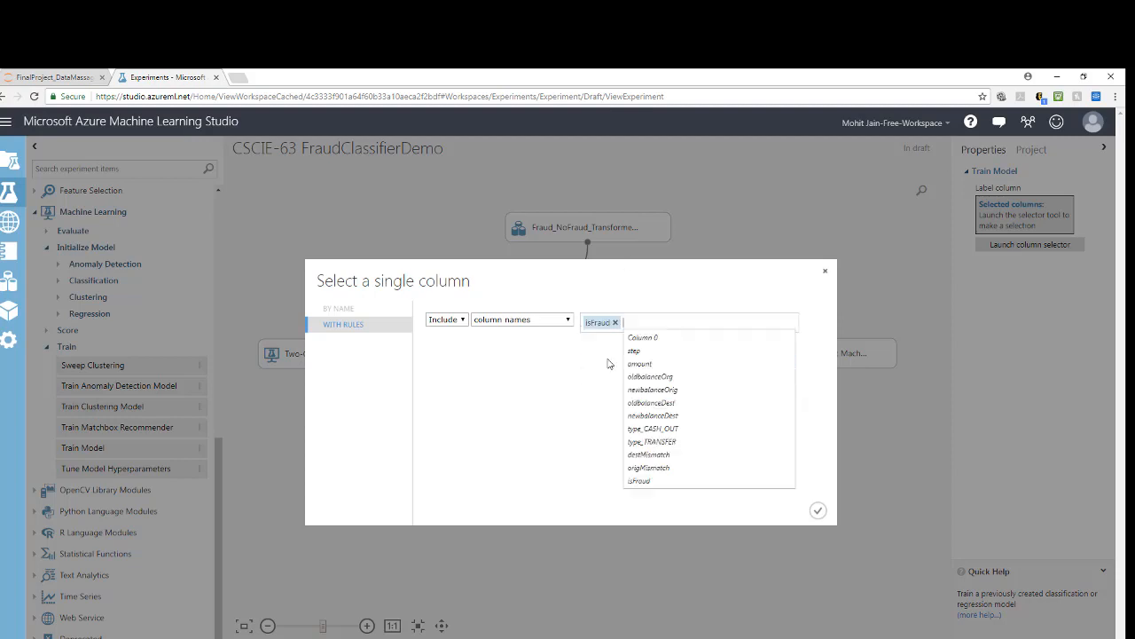
pyautogui.click(819, 511)
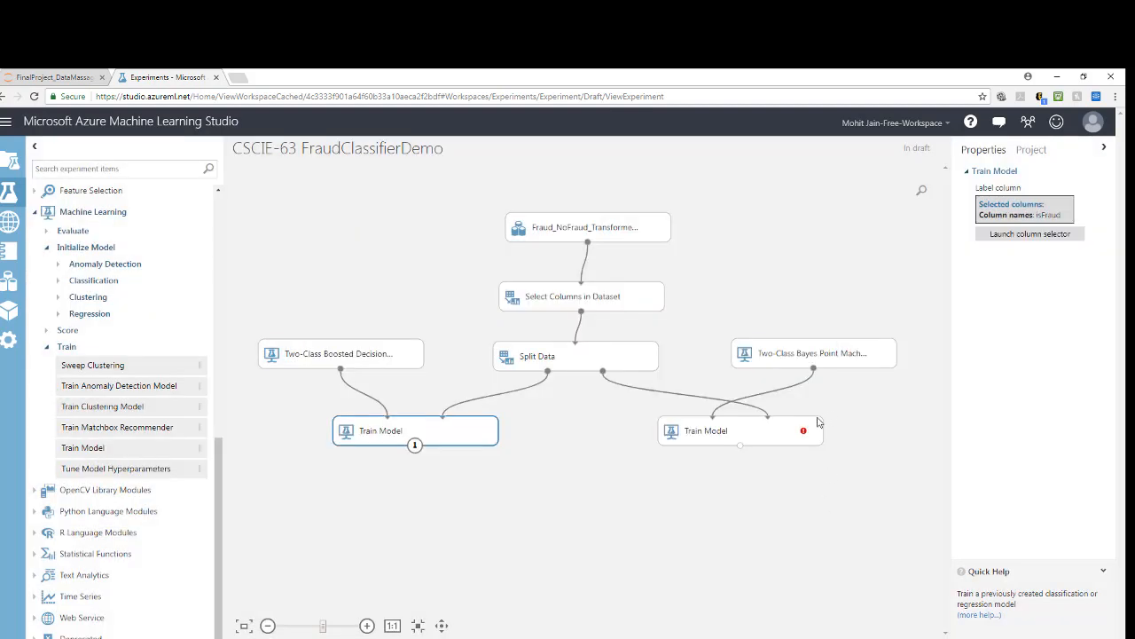
# Step: Set isFraud as the label column of the Bayes Point Machine's Train Model
pyautogui.click(1018, 248)
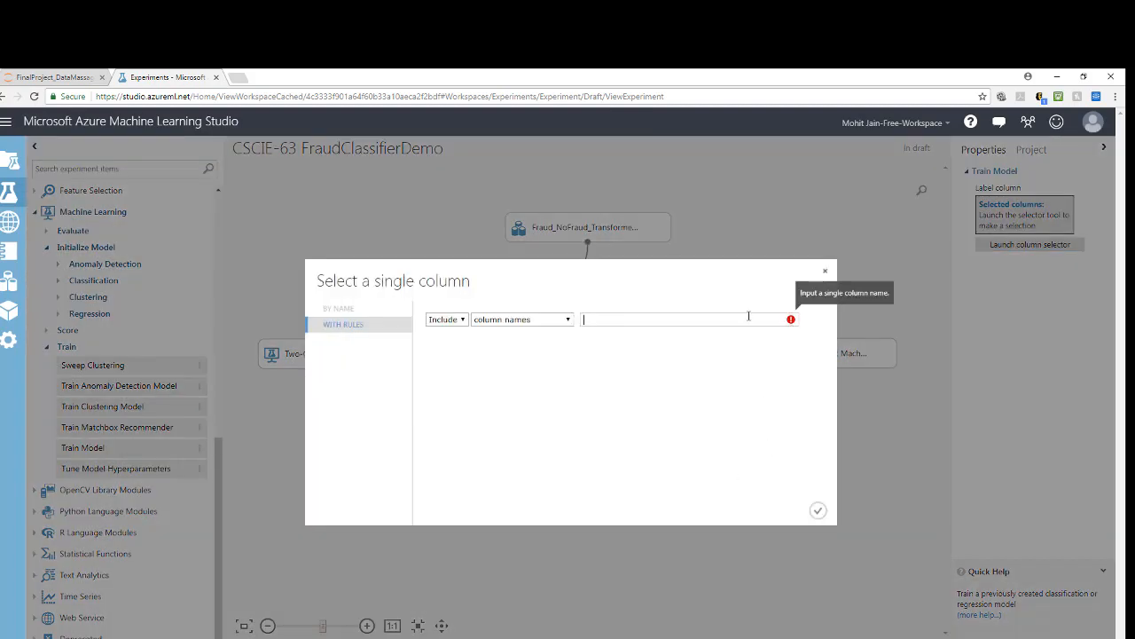
pyautogui.write('is')
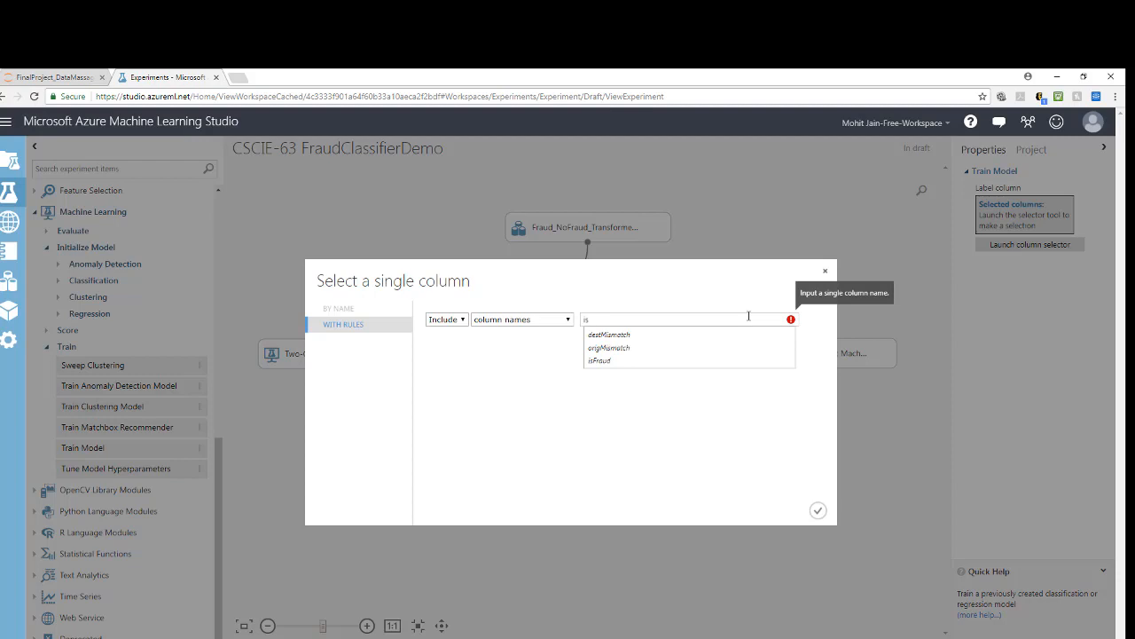
pyautogui.click(610, 361)
pyautogui.click(818, 511)
pyautogui.click(819, 519)
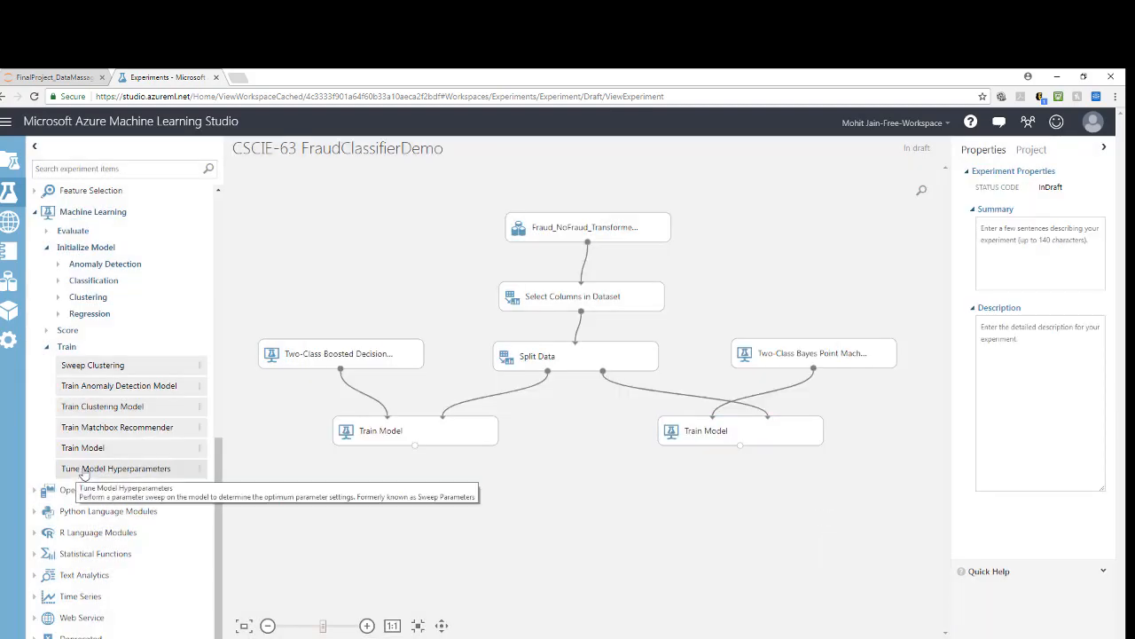
# Step: Add a Score Model below each Train Model and connect the boosted tree's one to its Train Model and Split Data's second output
pyautogui.click(48, 347)
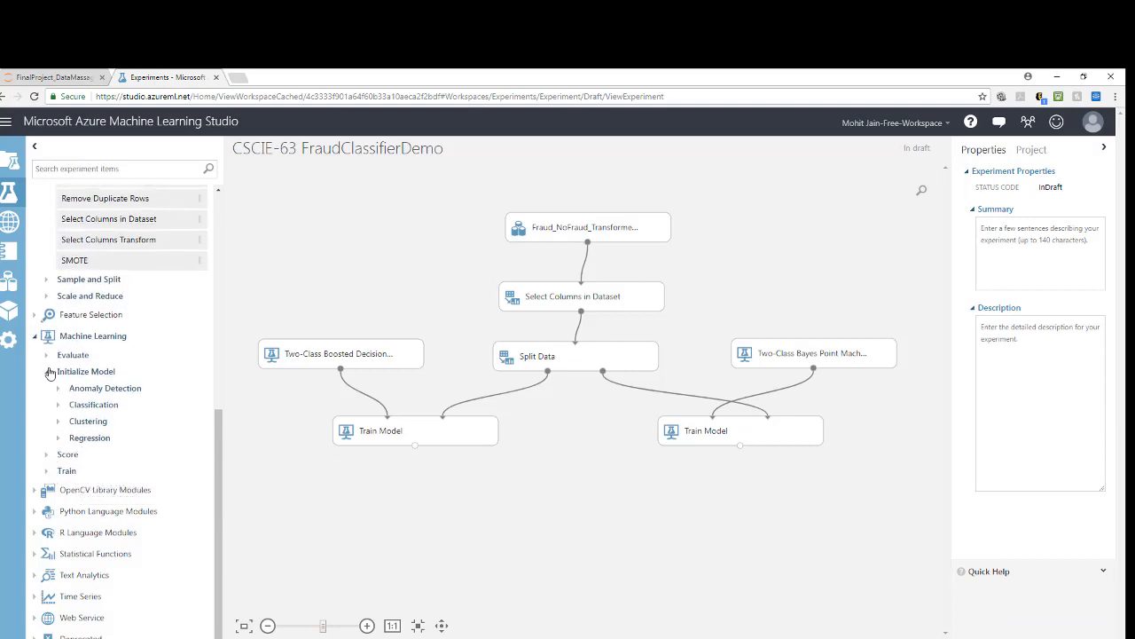
pyautogui.click(48, 454)
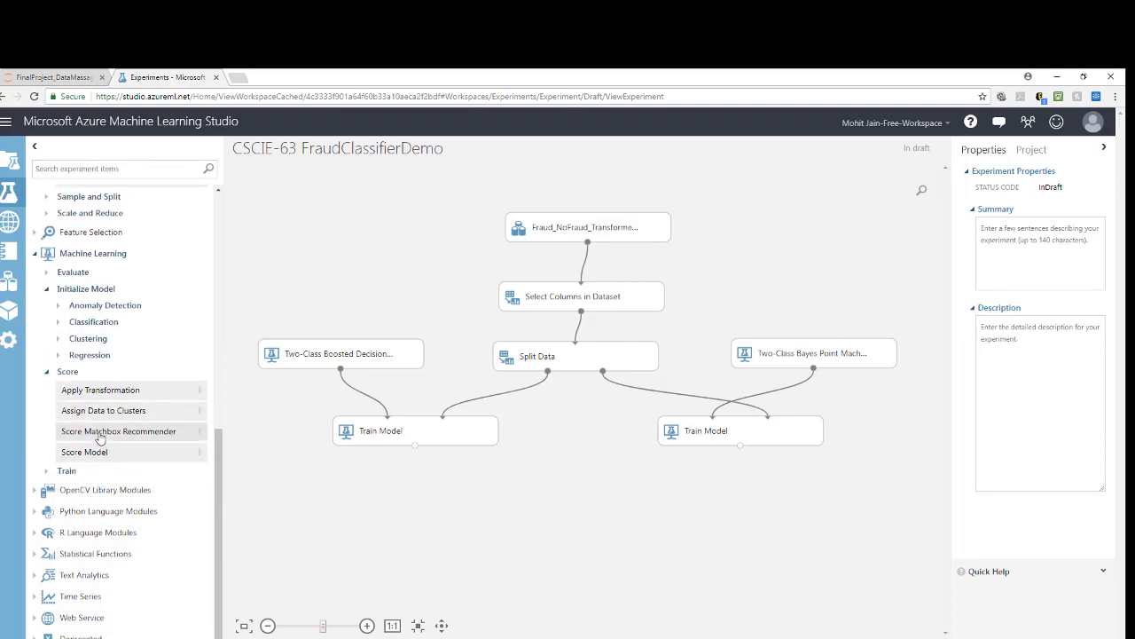
pyautogui.moveTo(80, 453); pyautogui.dragTo(448, 499)
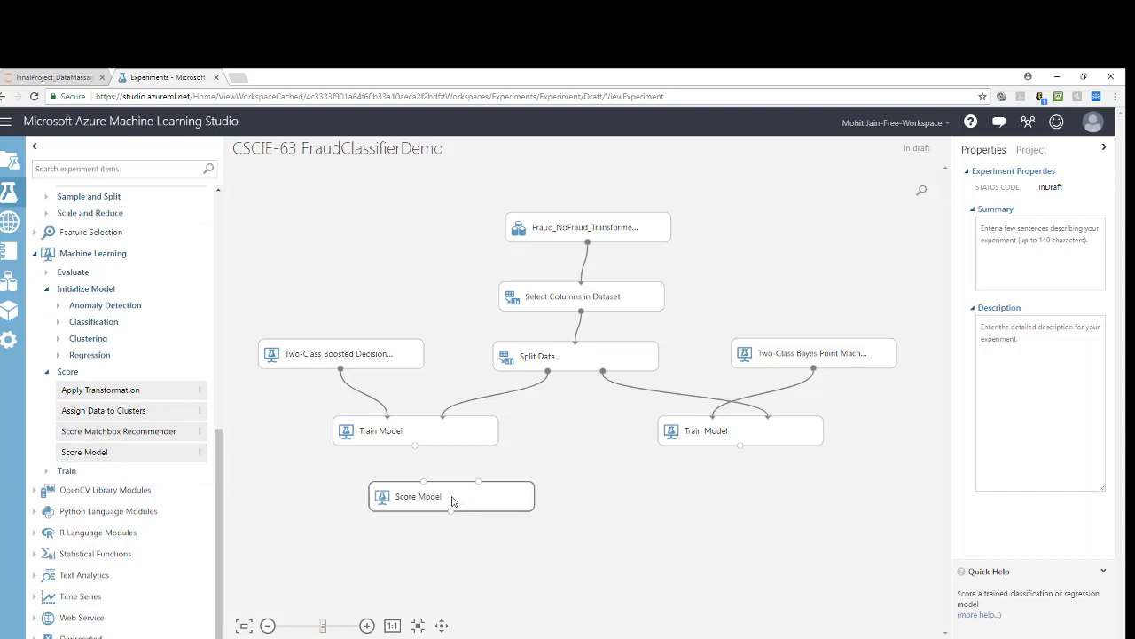
pyautogui.moveTo(93, 451); pyautogui.dragTo(688, 495)
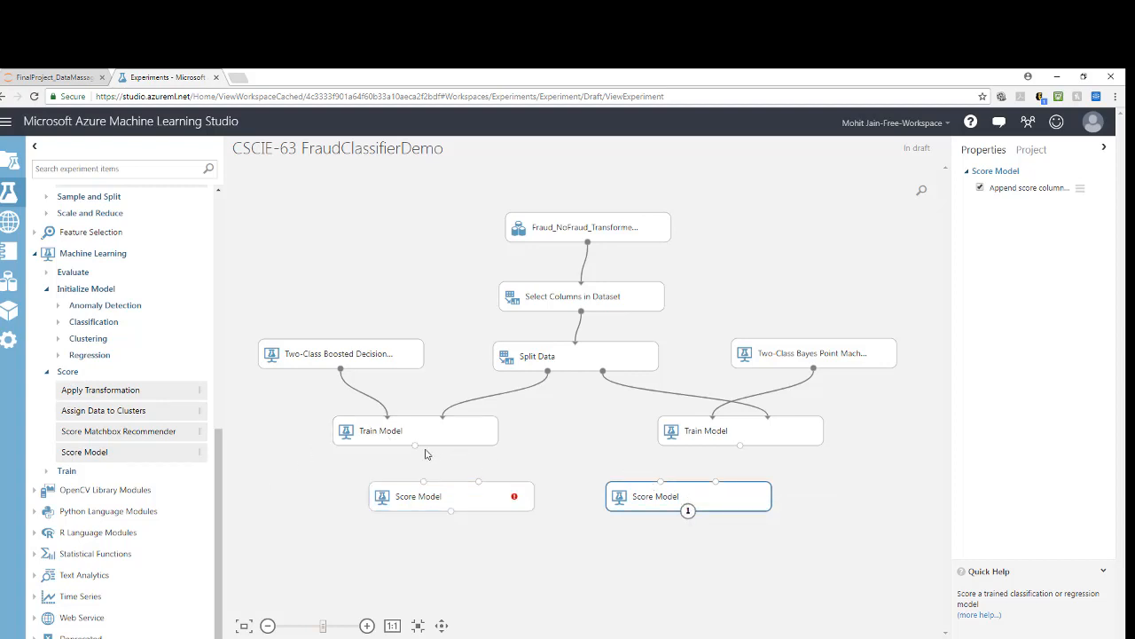
pyautogui.moveTo(415, 447); pyautogui.dragTo(423, 484)
pyautogui.moveTo(602, 371); pyautogui.dragTo(479, 482)
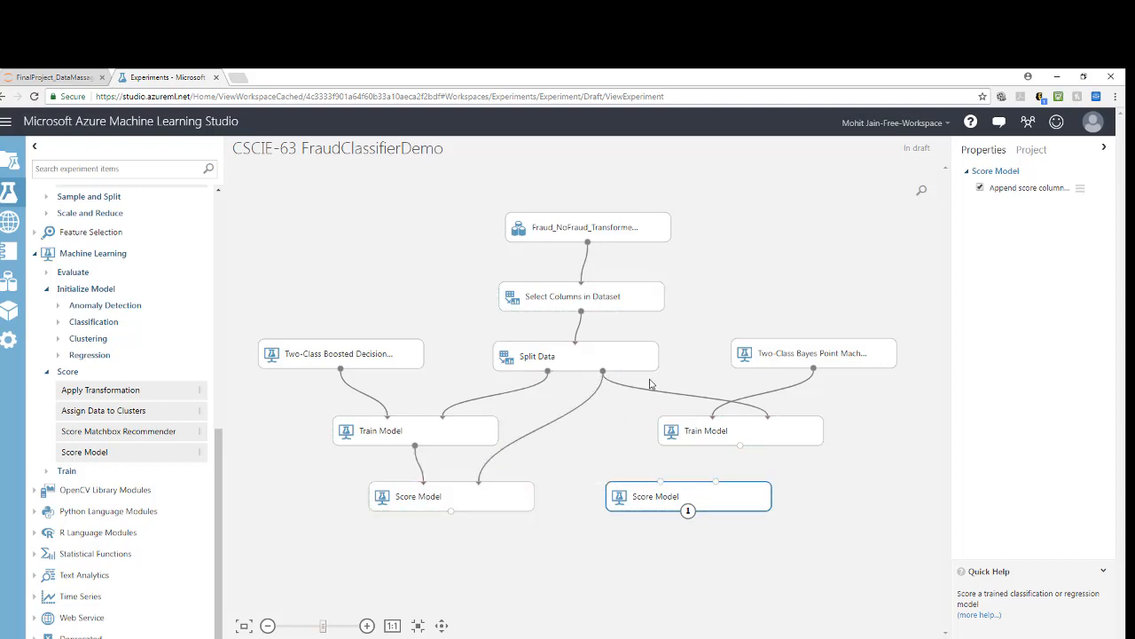
# Step: Rewire the Bayes Train Model to Split Data's first output, and feed its Score Model from that Train Model and Split Data's second output
pyautogui.click(618, 388)
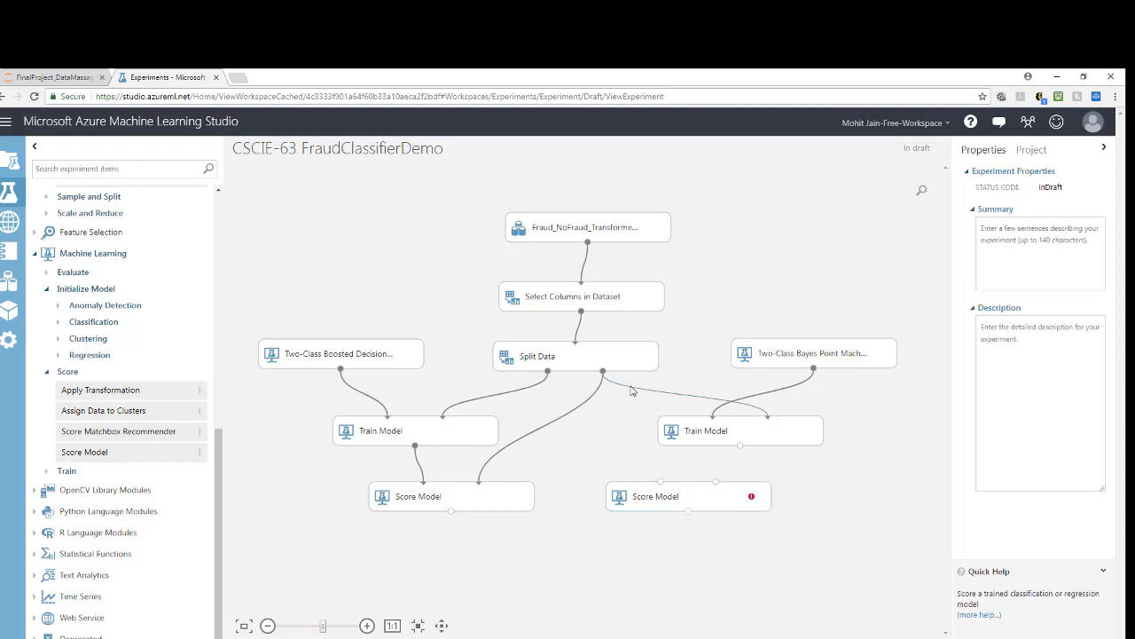
pyautogui.press('Delete')
pyautogui.moveTo(548, 371); pyautogui.dragTo(768, 416)
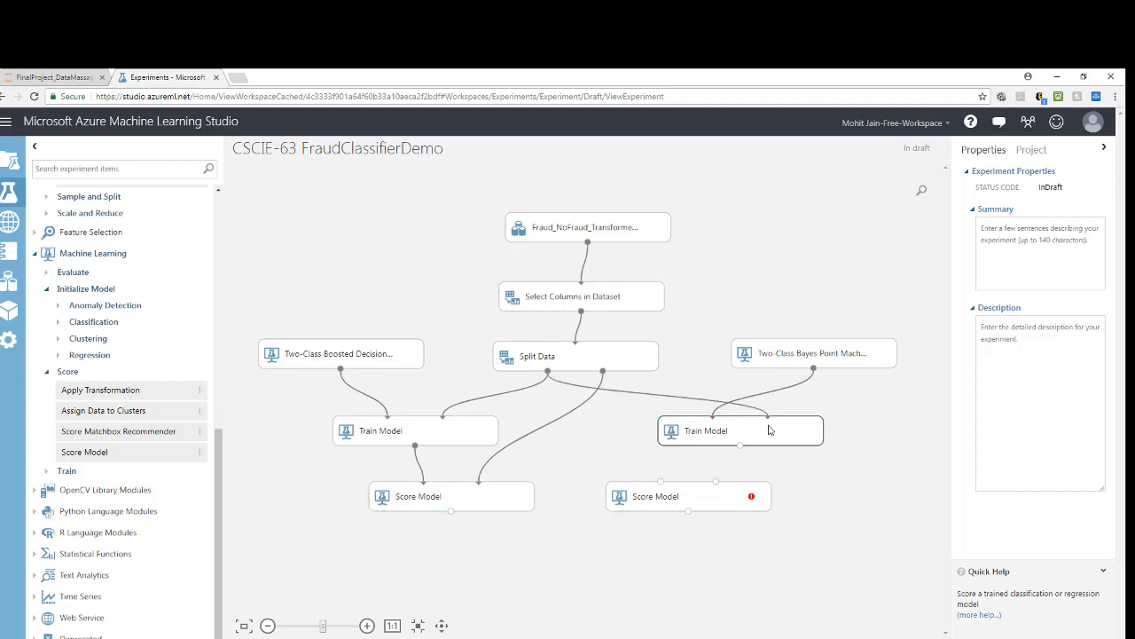
pyautogui.moveTo(602, 371); pyautogui.dragTo(725, 502)
pyautogui.moveTo(741, 445); pyautogui.dragTo(662, 484)
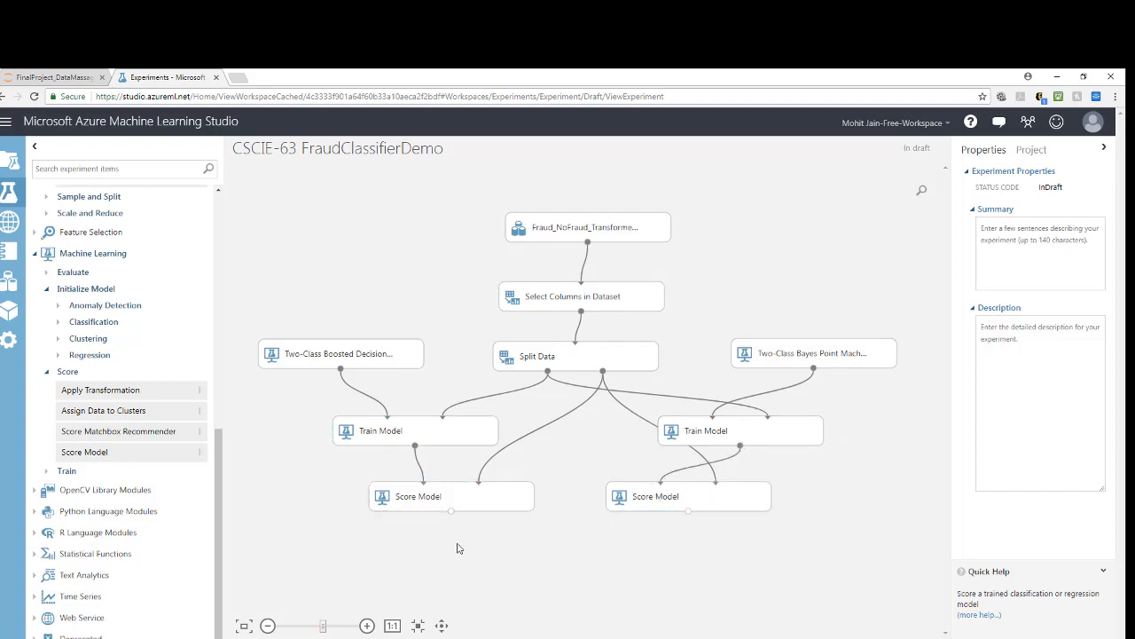
# Step: Add a Permutation Feature Importance module beside the boosted tree's Score Model and shift that Score Model right to make room
pyautogui.click(46, 373)
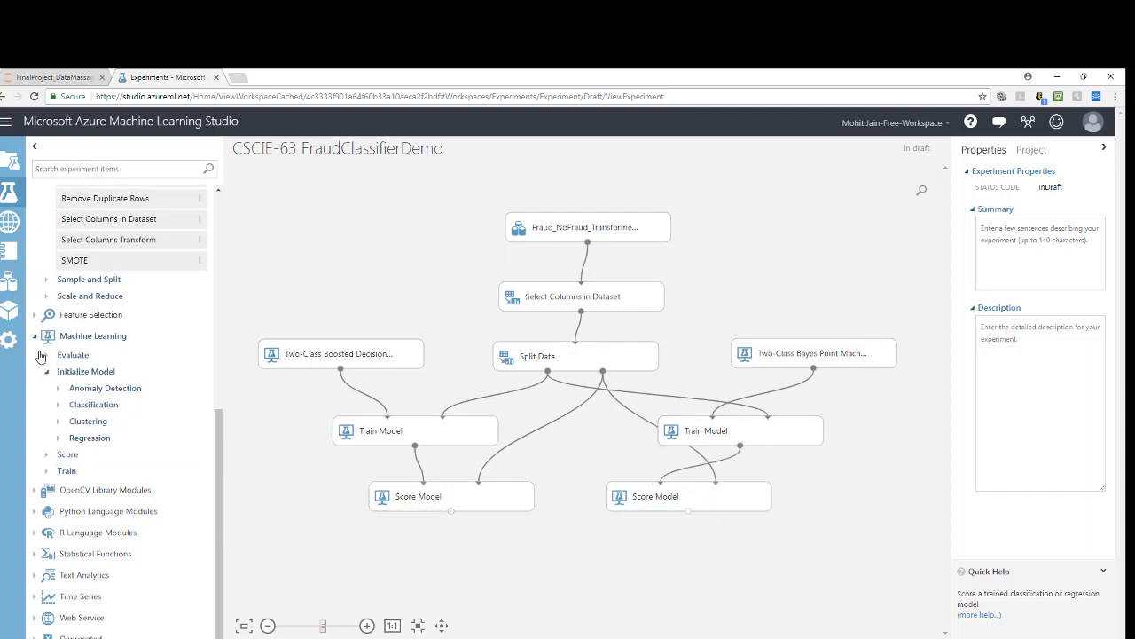
pyautogui.click(36, 336)
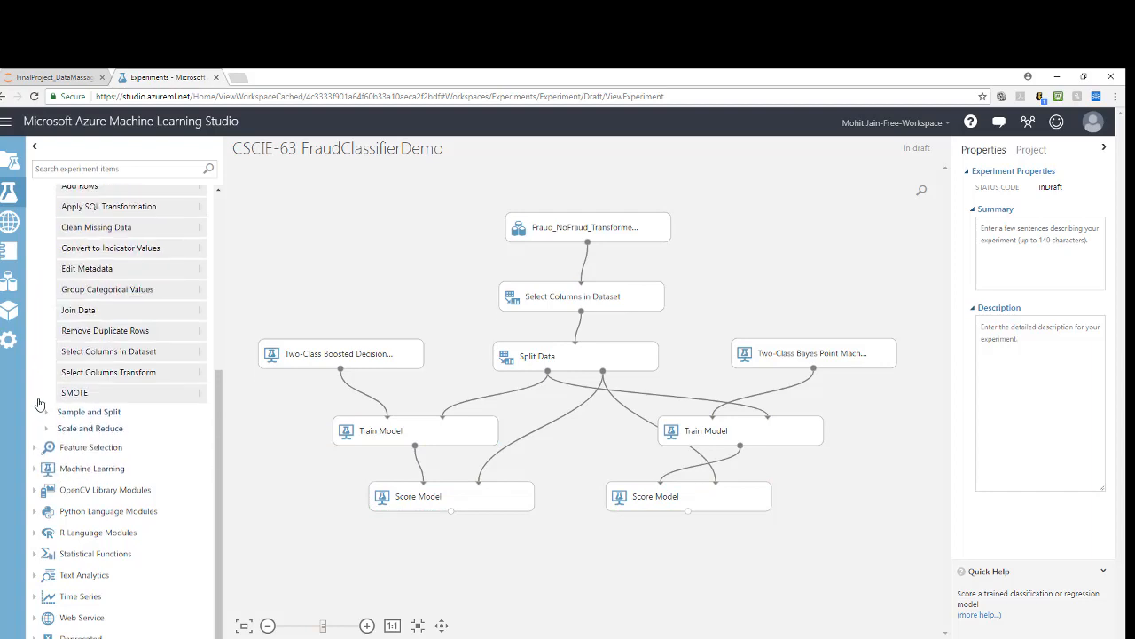
pyautogui.click(34, 455)
pyautogui.moveTo(86, 448); pyautogui.dragTo(425, 496)
pyautogui.moveTo(310, 493); pyautogui.dragTo(338, 492)
pyautogui.click(419, 494)
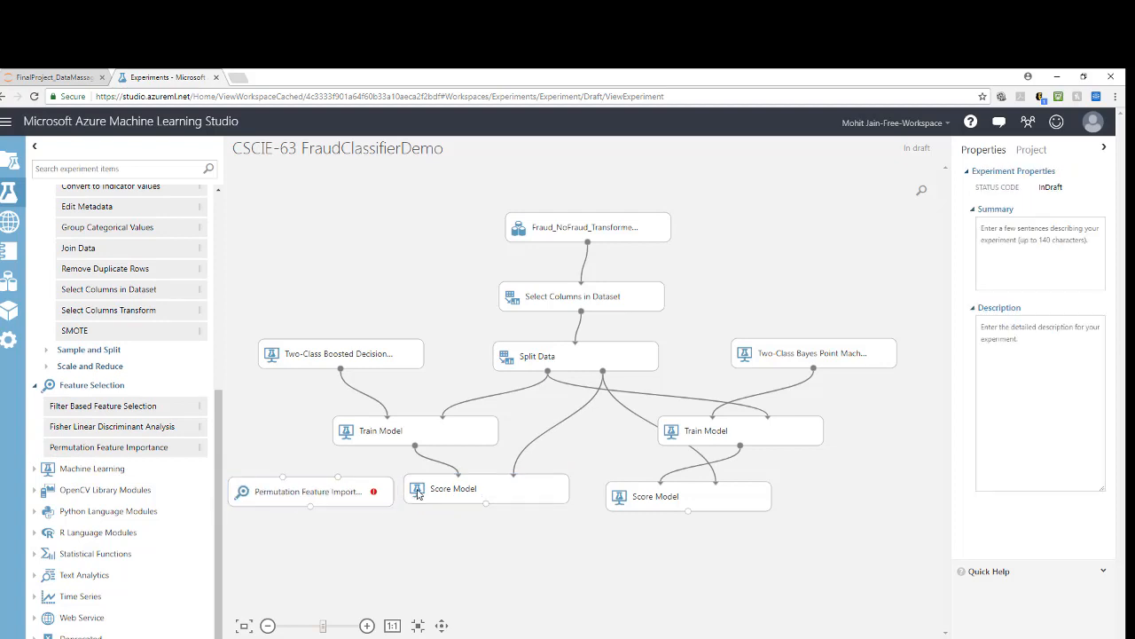
# Step: Add a Permutation Feature Importance beside the Bayes Score Model, and feed both importance modules from their Train Models and Select Columns in Dataset
pyautogui.moveTo(91, 449); pyautogui.dragTo(872, 498)
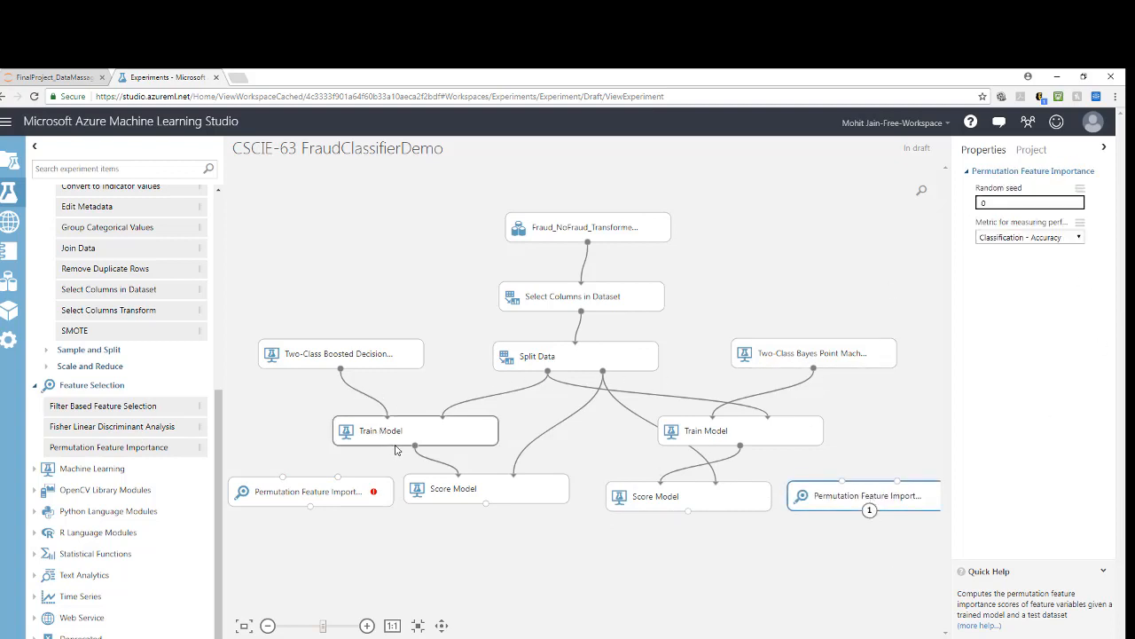
pyautogui.moveTo(414, 446); pyautogui.dragTo(283, 476)
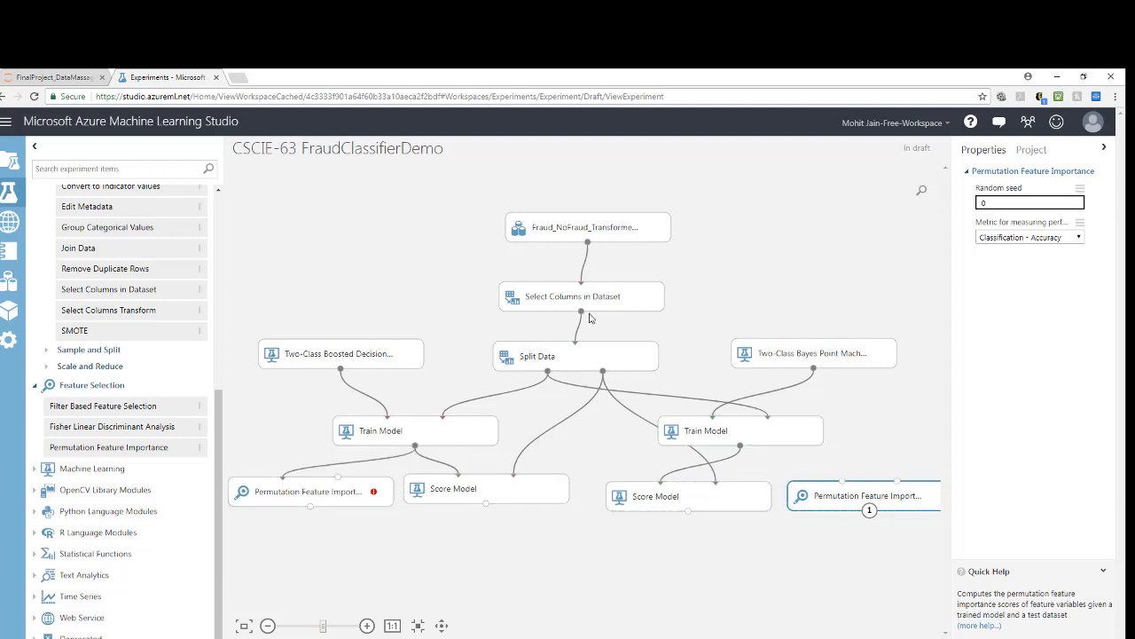
pyautogui.moveTo(581, 312); pyautogui.dragTo(335, 486)
pyautogui.moveTo(741, 447); pyautogui.dragTo(843, 481)
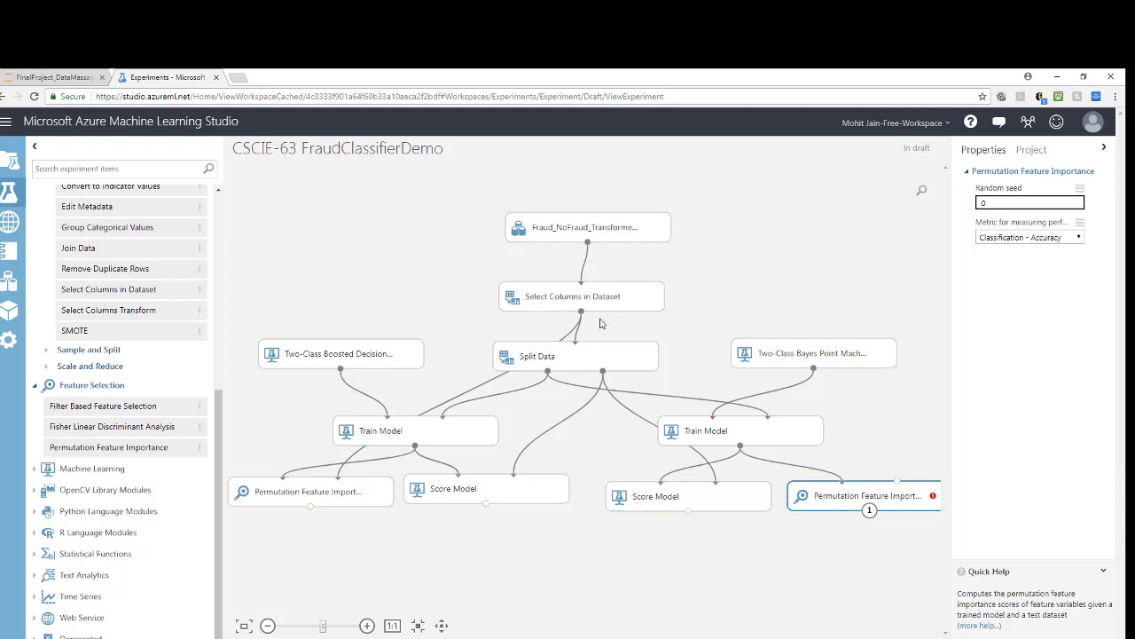
pyautogui.moveTo(730, 393); pyautogui.dragTo(896, 484)
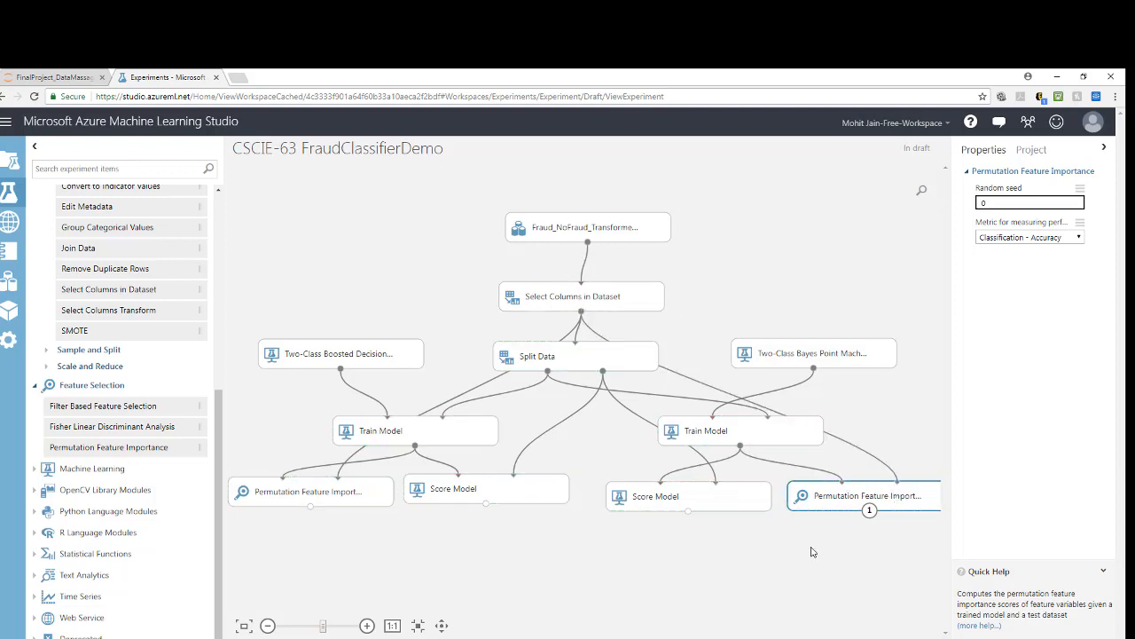
# Step: Add an Evaluate Model below the Score Models, connecting the boosted tree's scores to its first input and the Bayes scores to its second
pyautogui.click(34, 385)
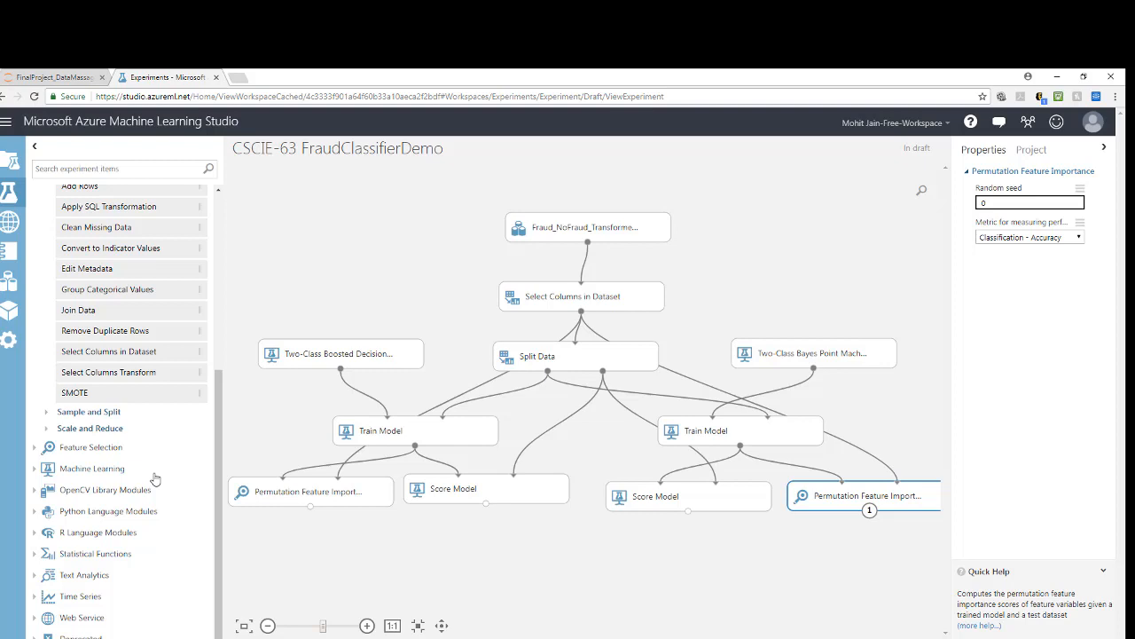
pyautogui.scroll(2, 106, 430)
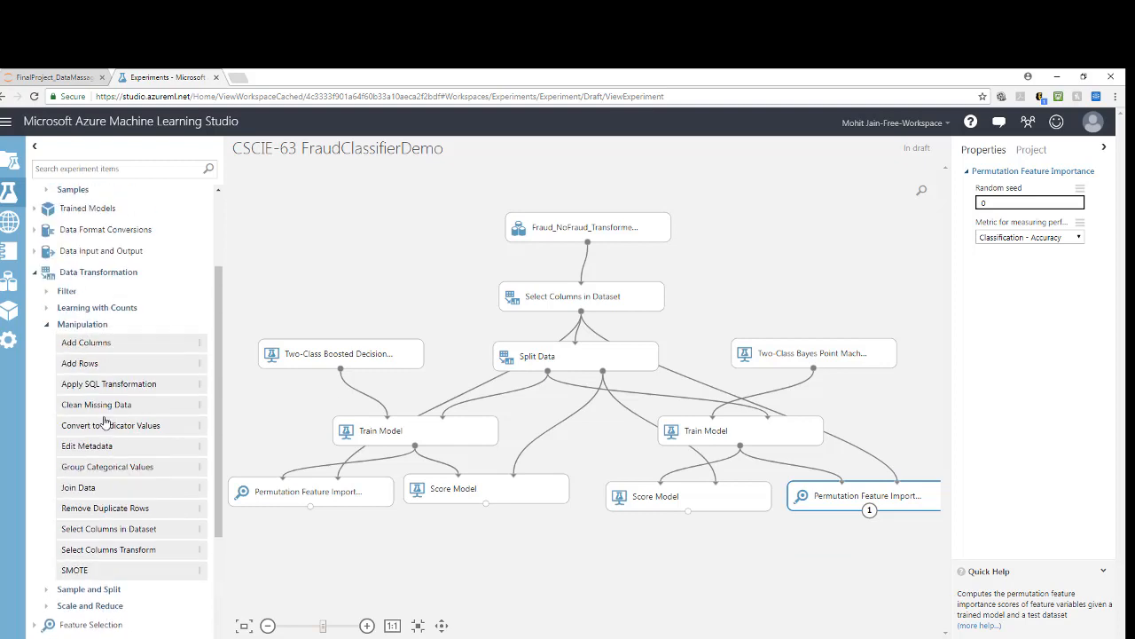
pyautogui.click(49, 327)
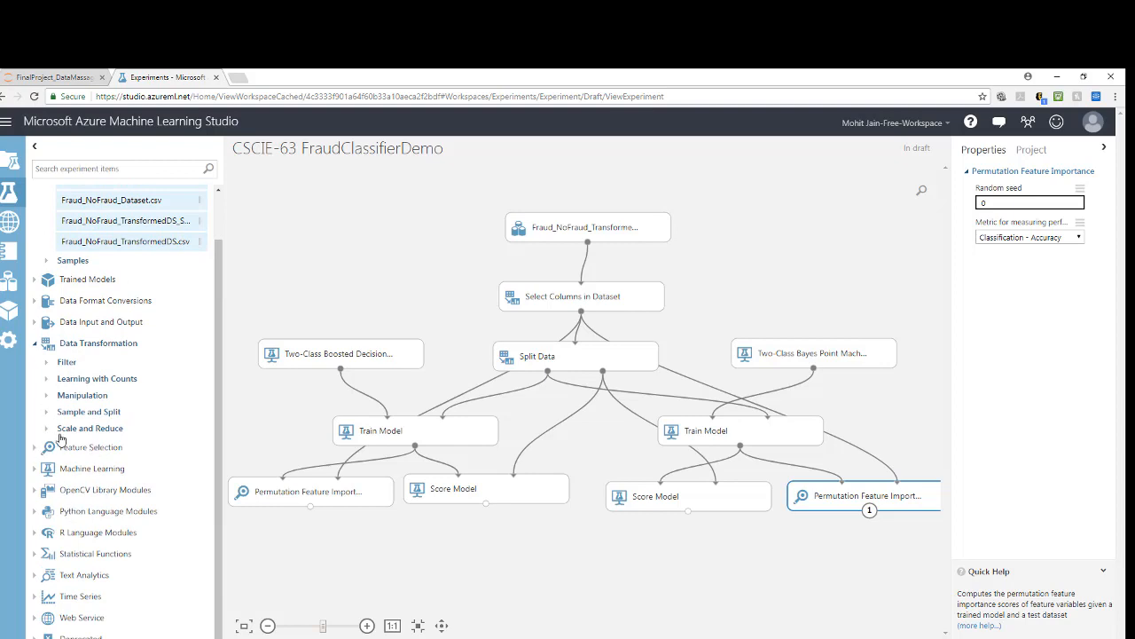
pyautogui.click(35, 343)
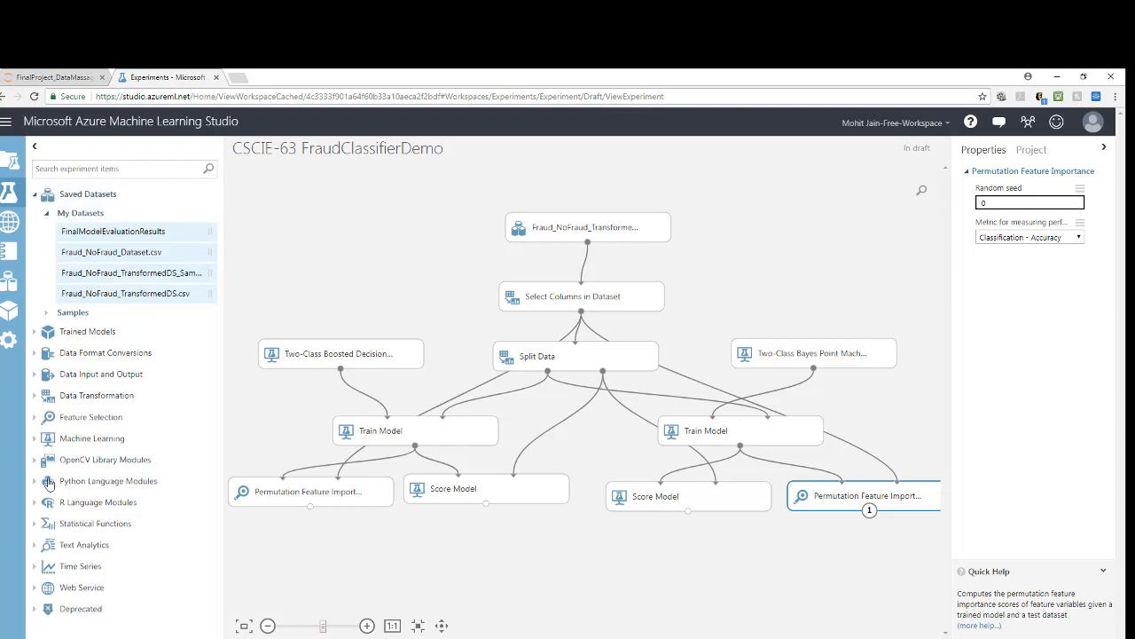
pyautogui.click(36, 438)
pyautogui.click(47, 475)
pyautogui.click(47, 456)
pyautogui.scroll(-2, 98, 433)
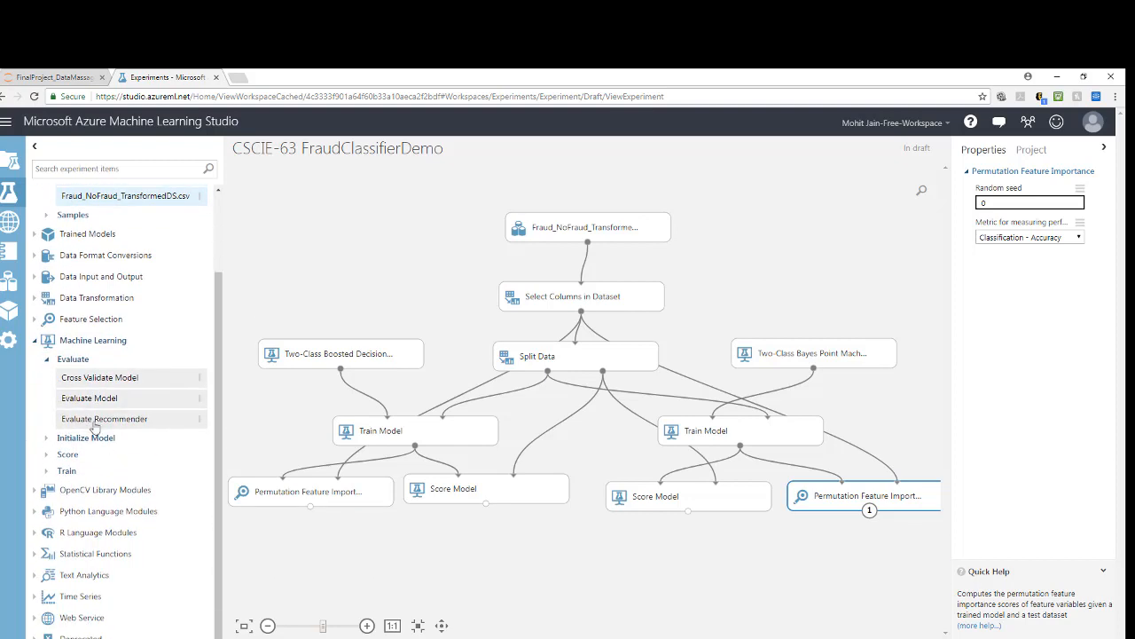
pyautogui.moveTo(89, 398); pyautogui.dragTo(565, 570)
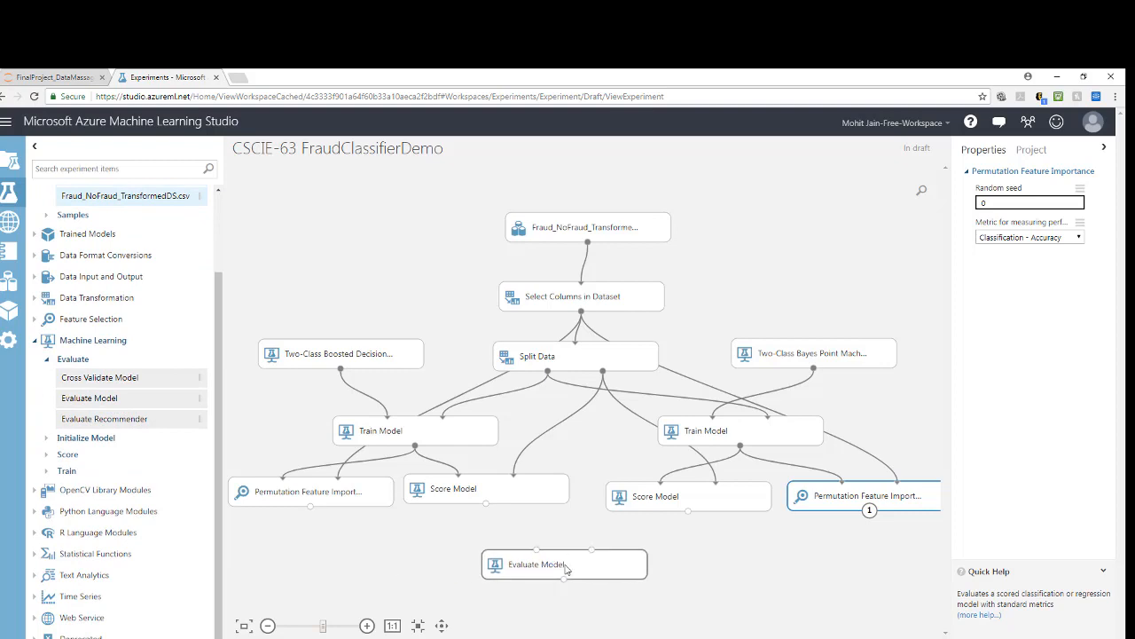
pyautogui.moveTo(486, 504); pyautogui.dragTo(539, 553)
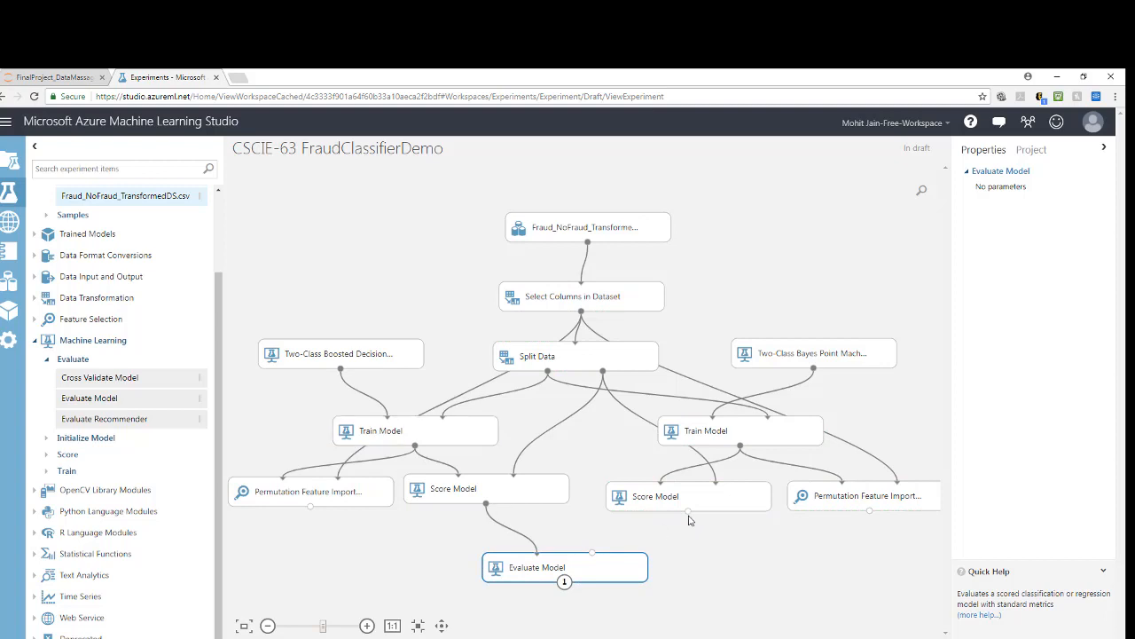
pyautogui.moveTo(688, 510); pyautogui.dragTo(584, 565)
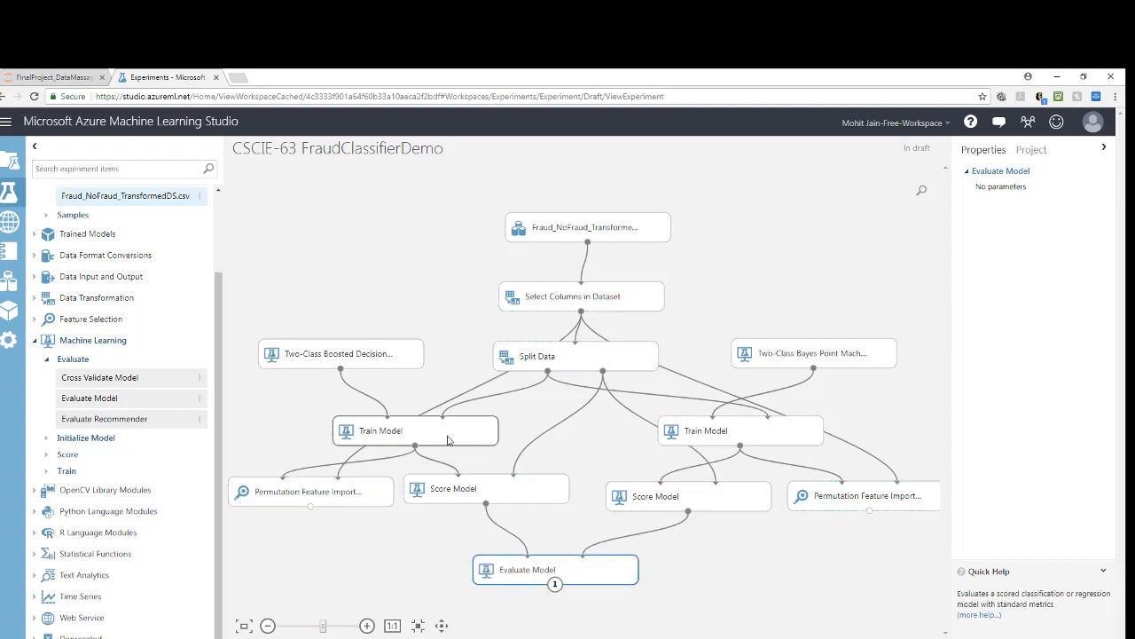
# Step: Set the Two-Class Boosted Decision Tree's maximum number of leaves per tree to 25 and its learning rate to 0.1
pyautogui.click(365, 357)
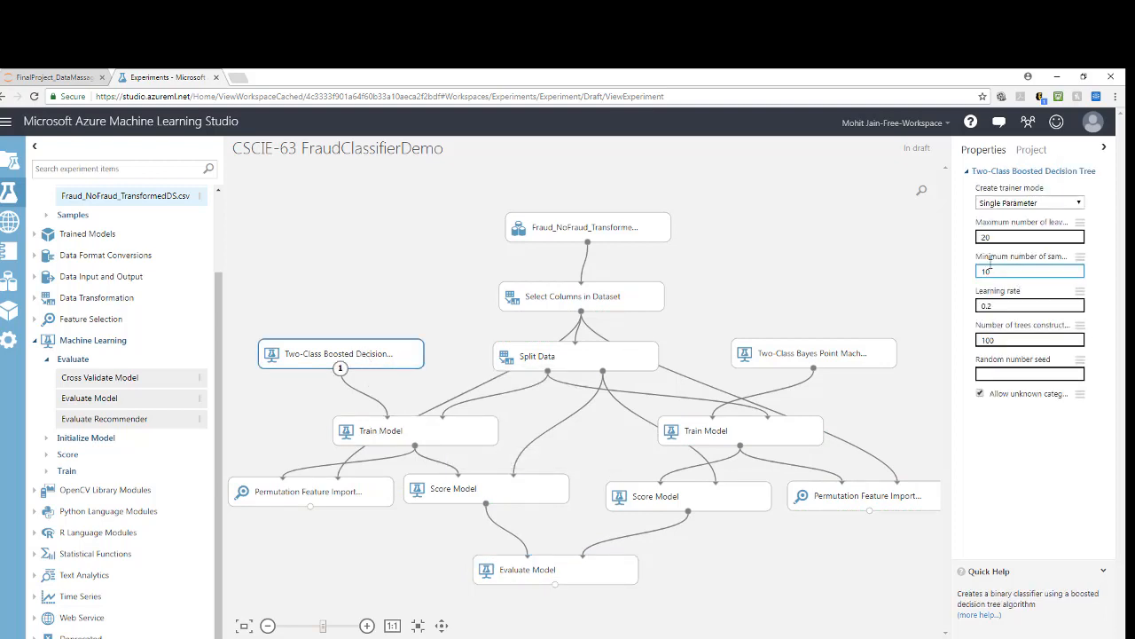
pyautogui.click(1001, 237)
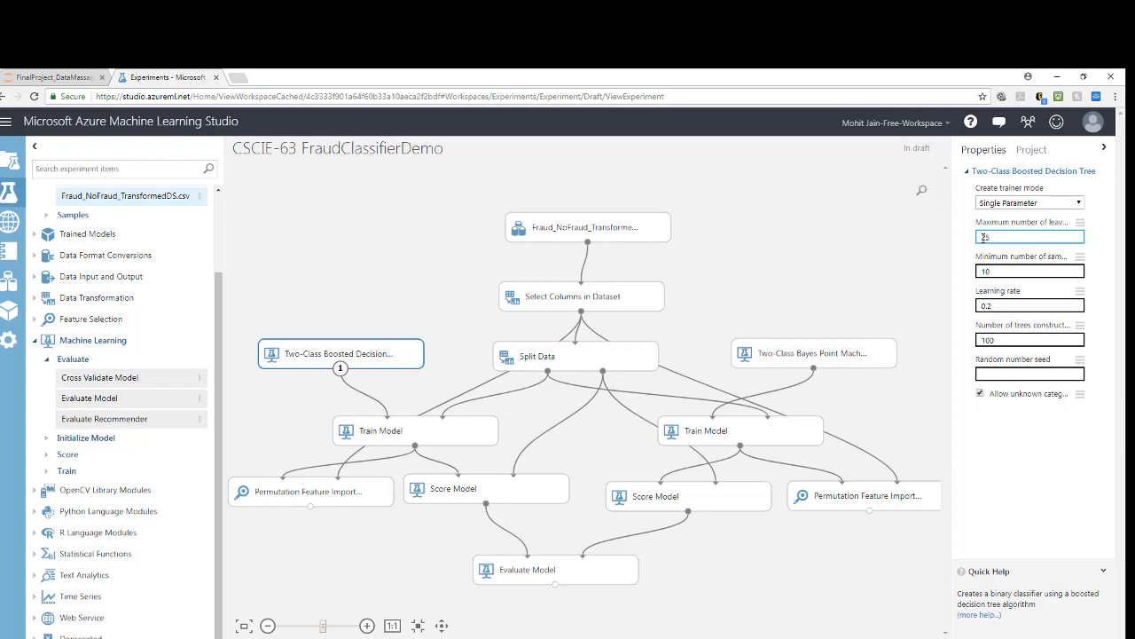
pyautogui.click(1004, 272)
pyautogui.click(1002, 306)
pyautogui.write('41')
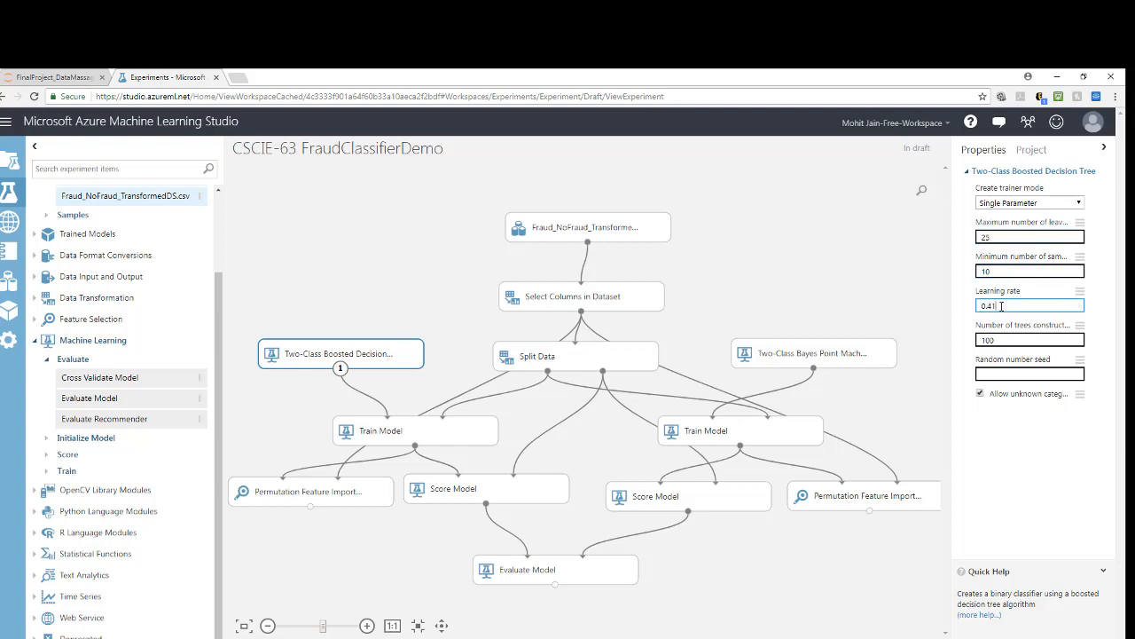
pyautogui.press('BackSpace')
pyautogui.press('BackSpace')
pyautogui.press('BackSpace')
pyautogui.write('1')
pyautogui.click(1027, 506)
pyautogui.moveTo(951, 344); pyautogui.dragTo(915, 344)
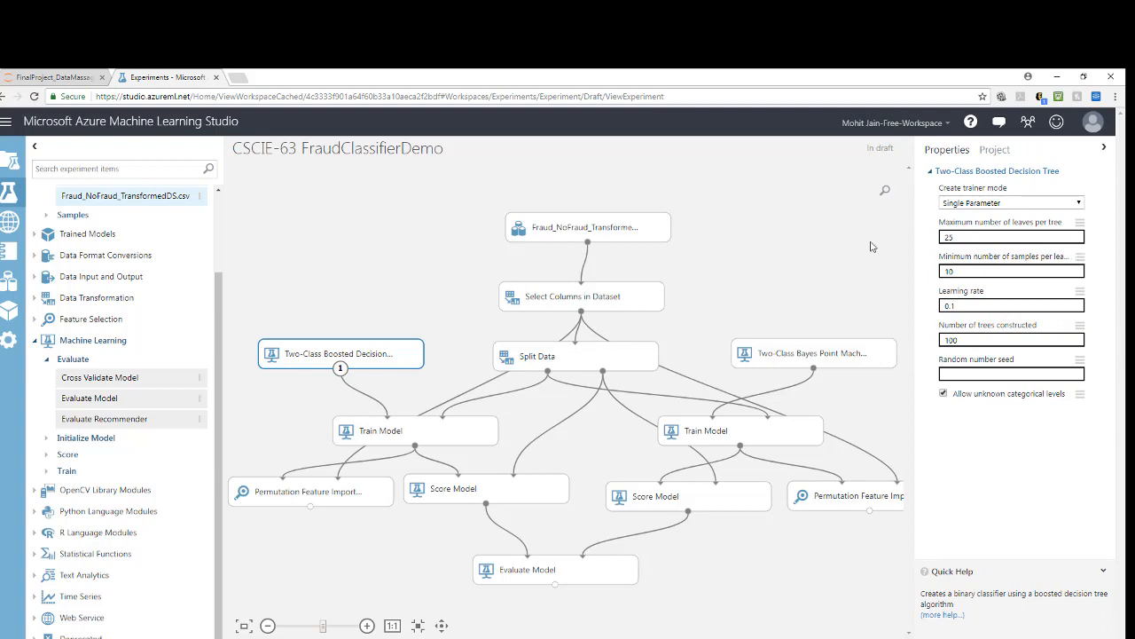
# Step: Run the complete fraud classifier experiment
pyautogui.click(755, 596)
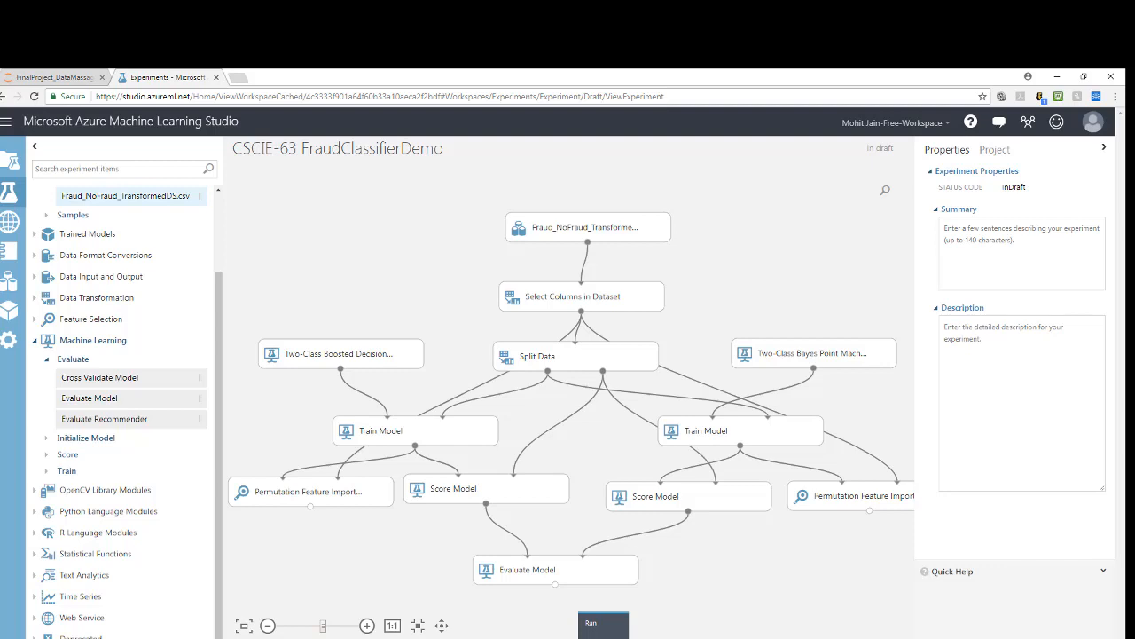
pyautogui.click(603, 623)
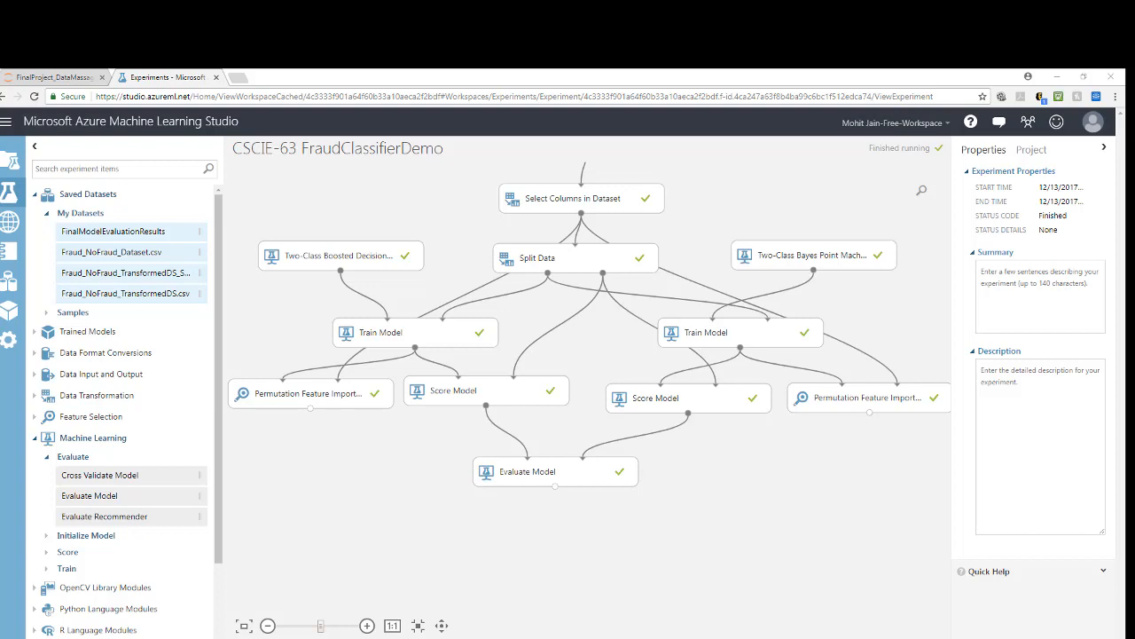
# Step: Visualize the Evaluate Model's results and examine the precision/recall curve, the metrics and the score bin table for the scored dataset
pyautogui.rightClick(600, 477)
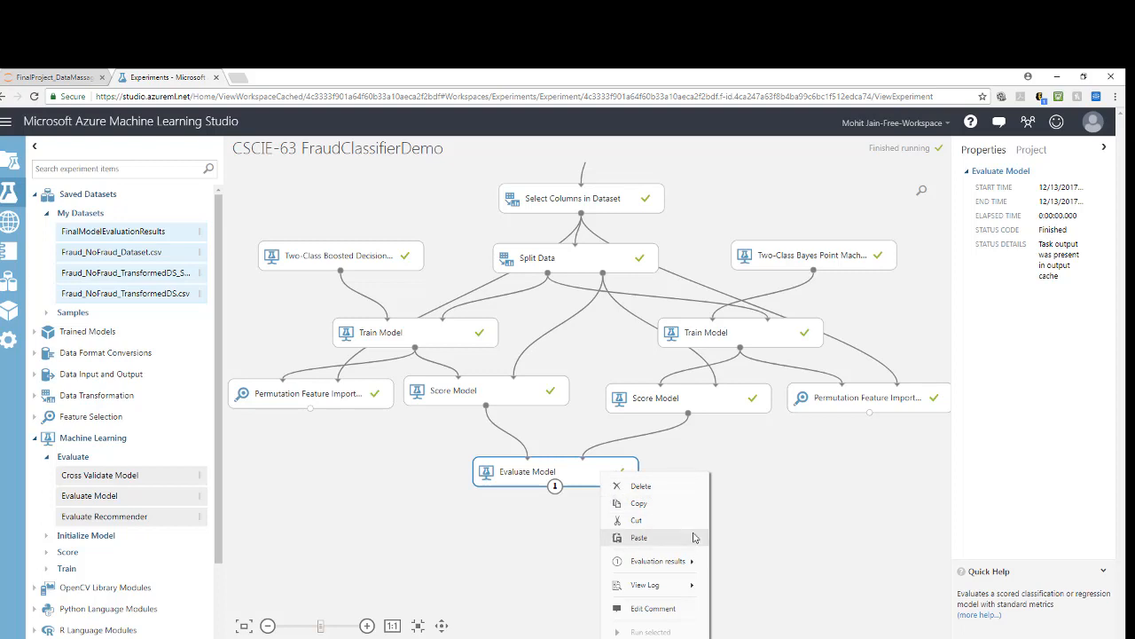
pyautogui.moveTo(672, 571)
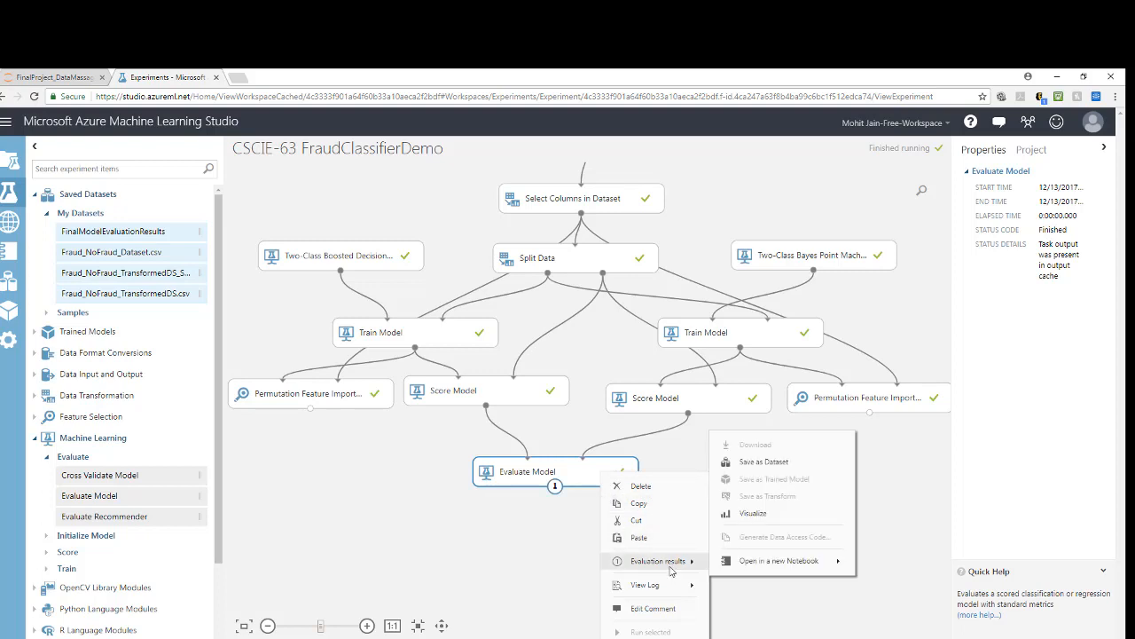
pyautogui.click(755, 514)
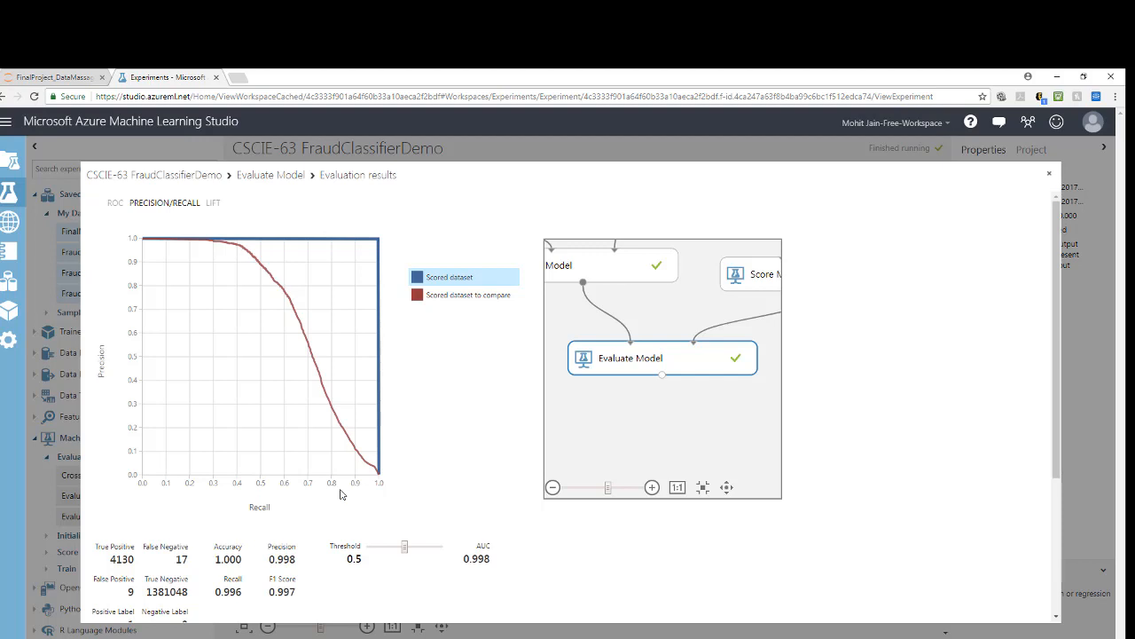
pyautogui.scroll(-1, 387, 506)
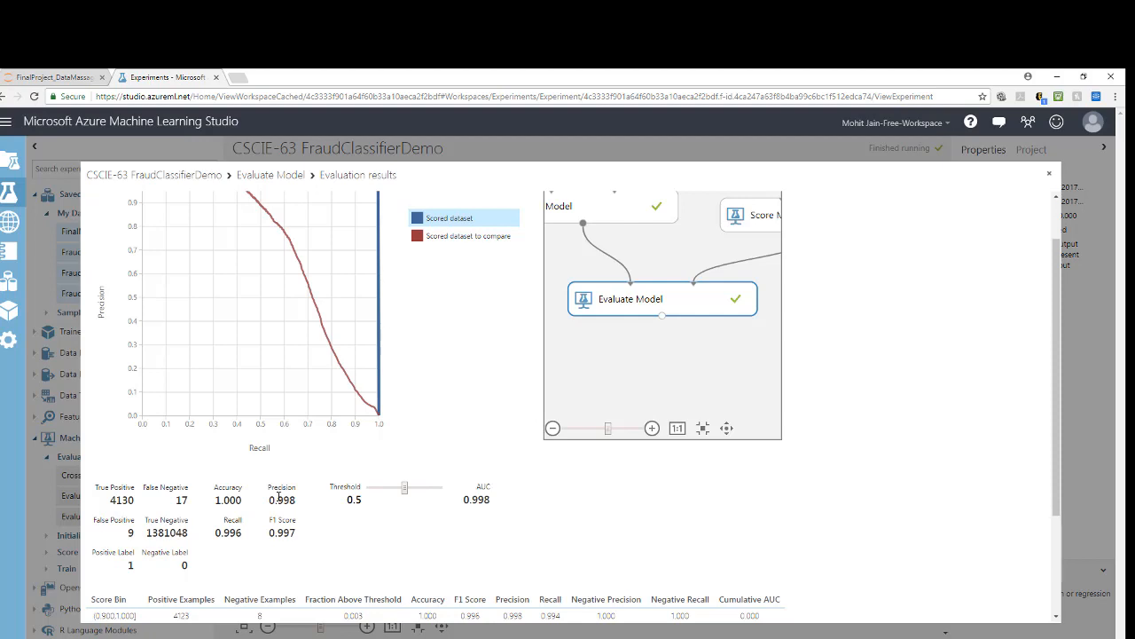
pyautogui.scroll(-2, 588, 525)
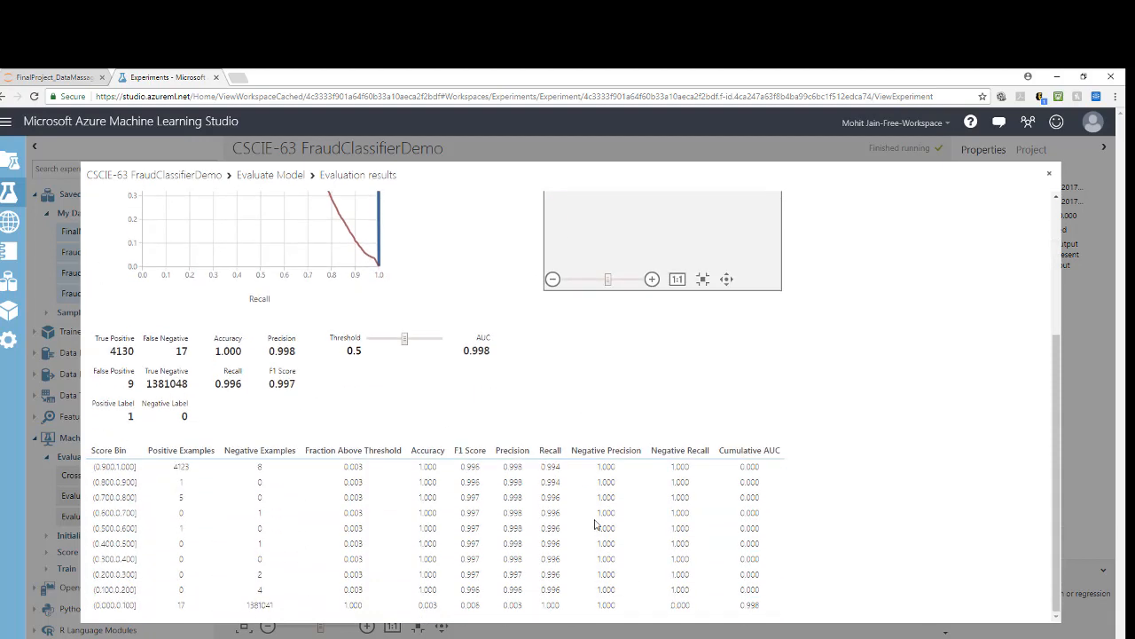
pyautogui.click(1047, 178)
# Step: Visualize the boosted tree's permutation feature importance and examine the scores of origMismatch and newbalanceOrig
pyautogui.rightClick(338, 397)
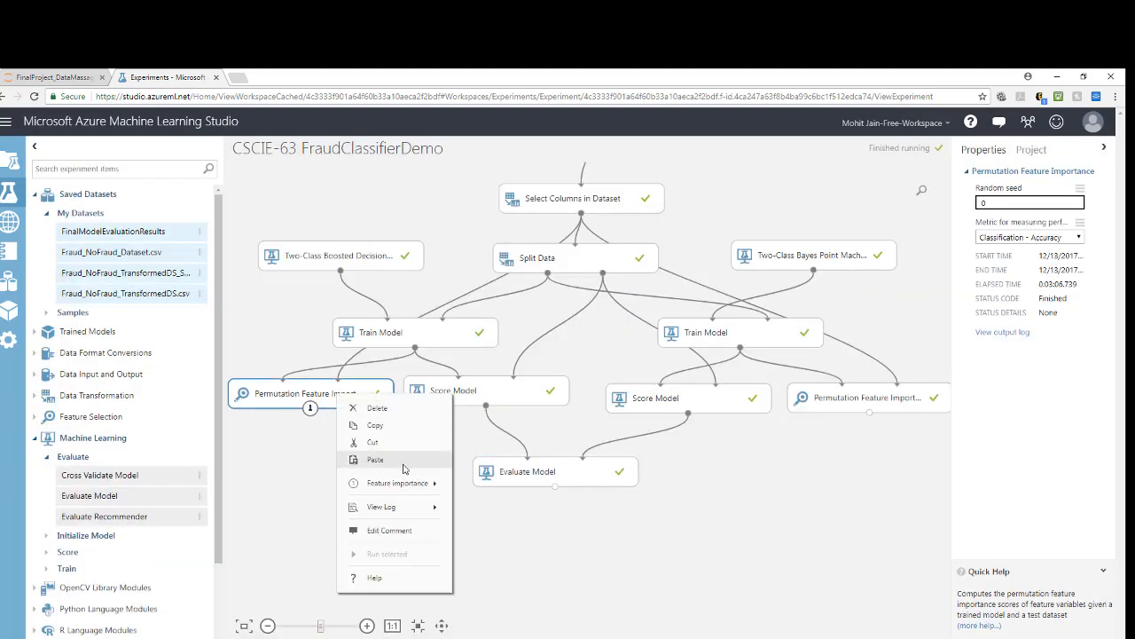
pyautogui.moveTo(401, 484)
pyautogui.click(500, 550)
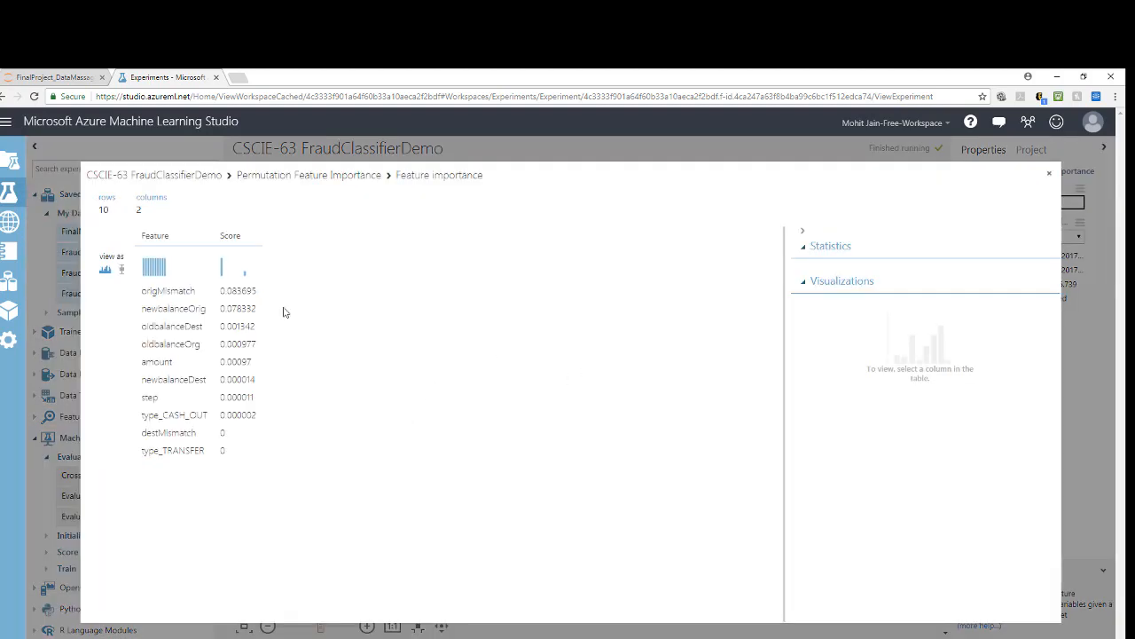
pyautogui.moveTo(143, 291); pyautogui.dragTo(255, 284)
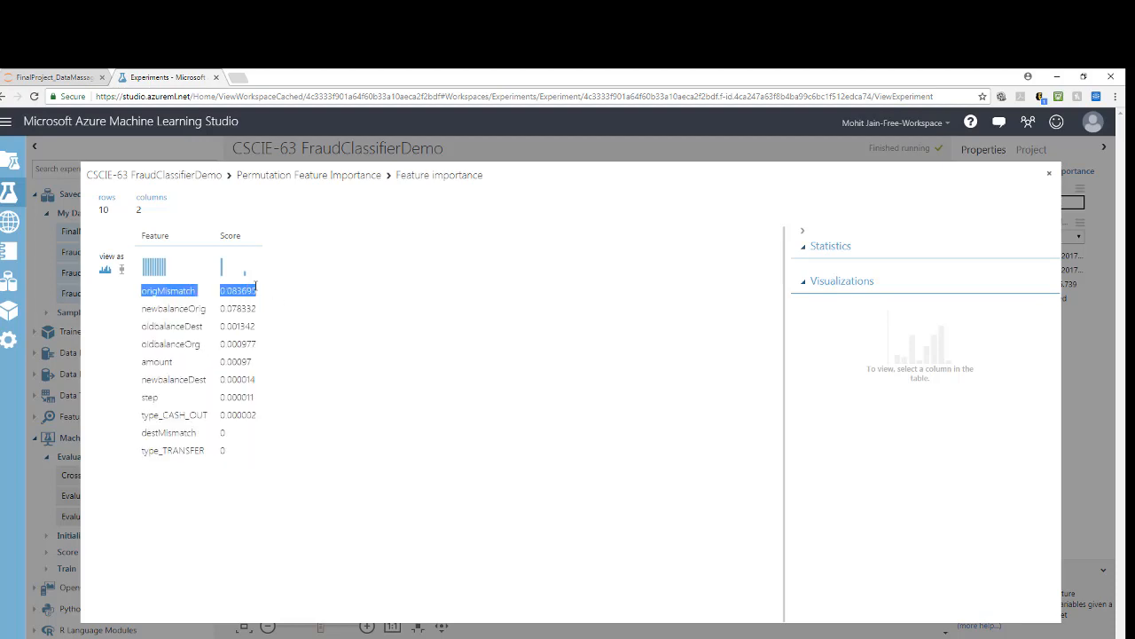
pyautogui.moveTo(143, 307); pyautogui.dragTo(259, 312)
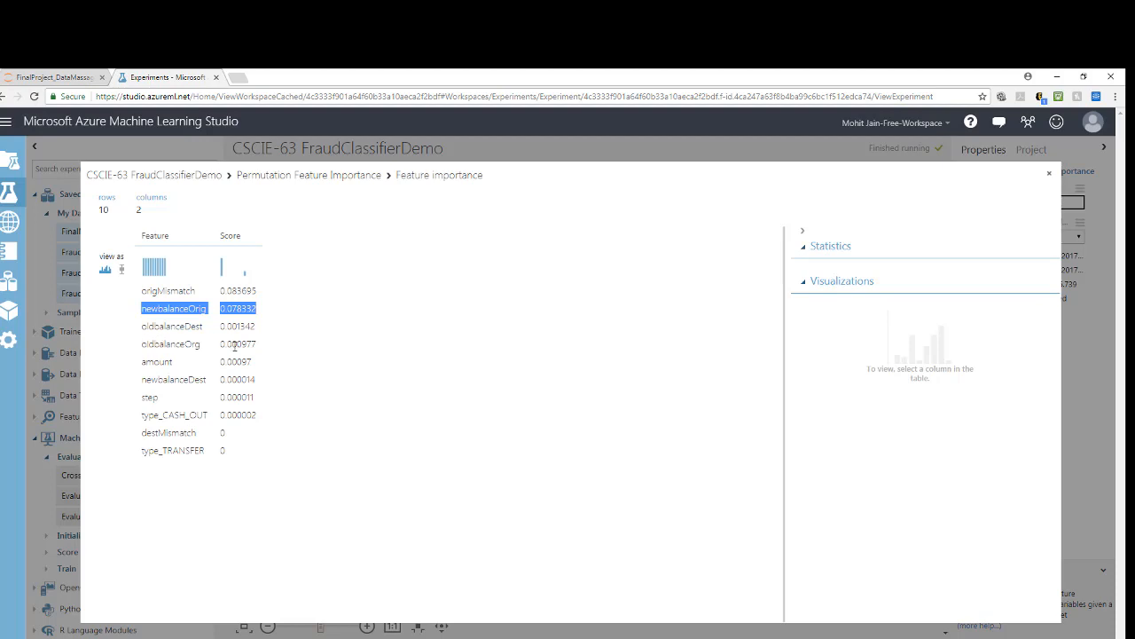
pyautogui.click(1049, 174)
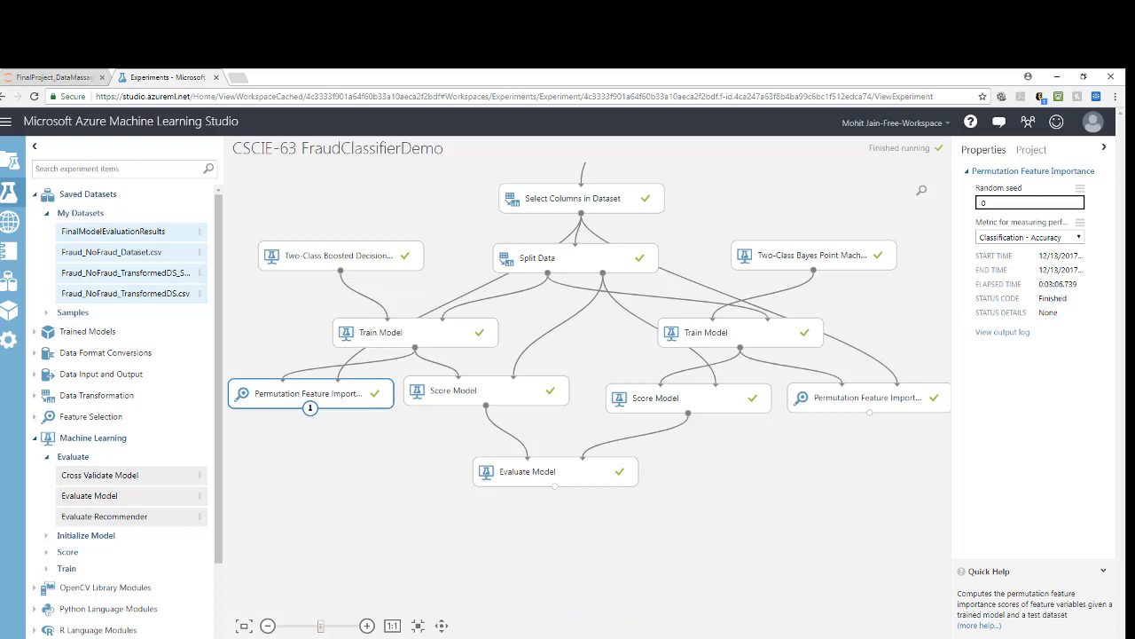
# Step: Switch to the slide PDF in Adobe Acrobat Reader and go to the "Lessons Learnt – Pros and Cons" slide
pyautogui.click(587, 637)
pyautogui.scroll(-2, 623, 485)
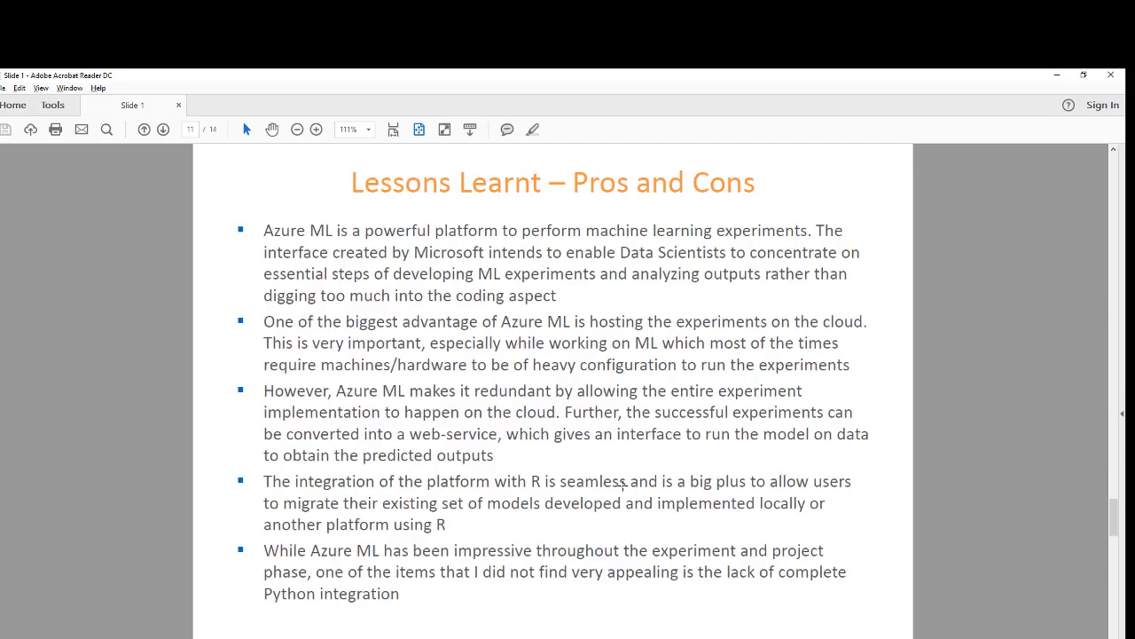